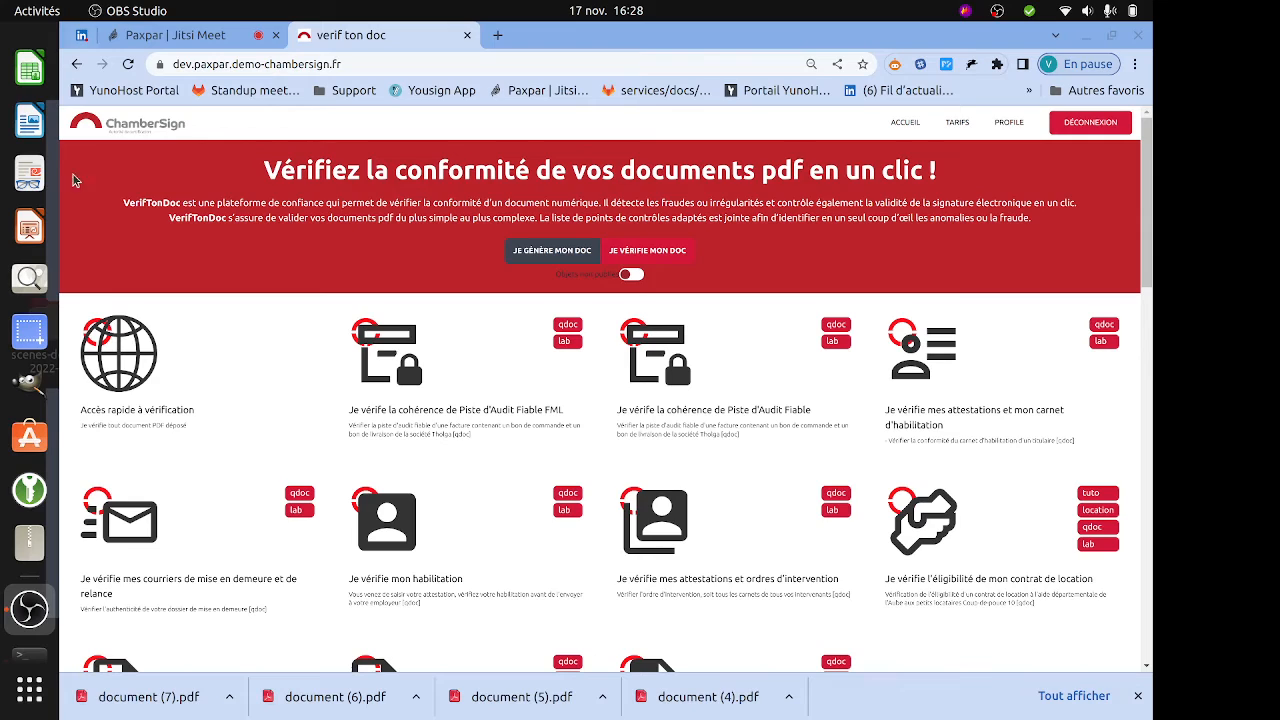
Open the invoice tholga_CFA-1201b.pdf from the Valerie folder to view its content and attached files
{"action": "left_click", "coordinate": [218, 331]}
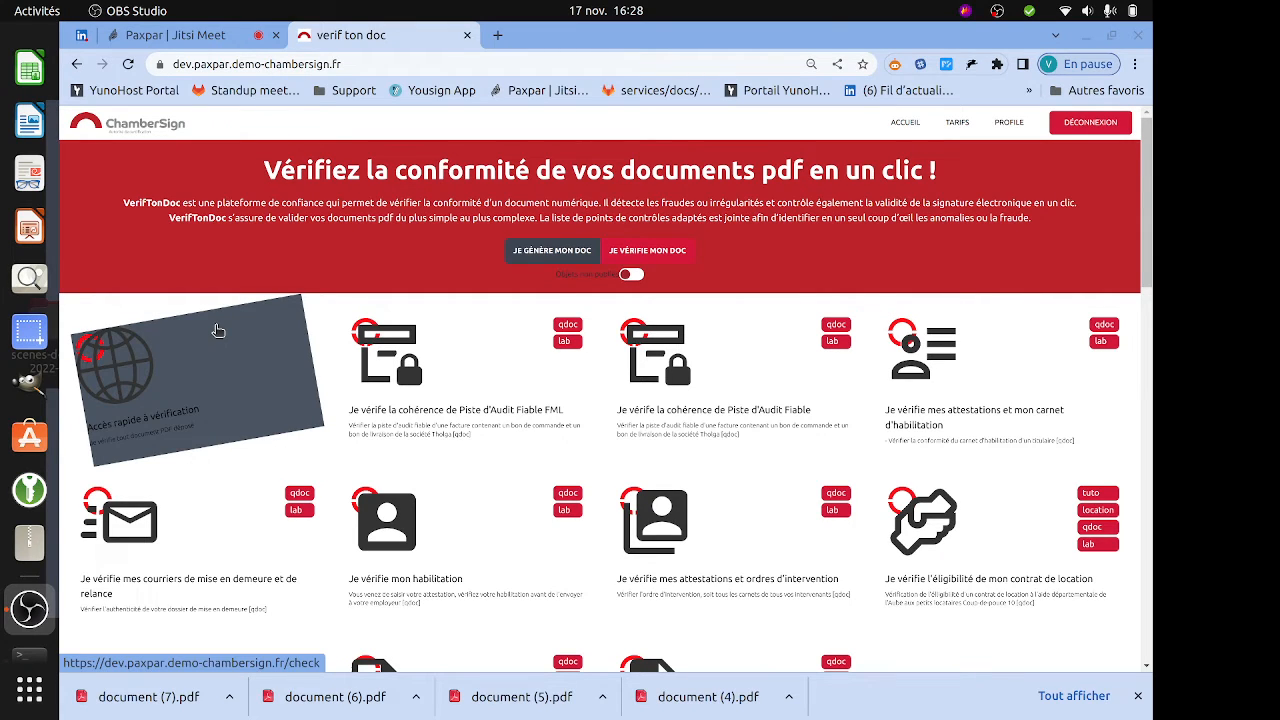
{"action": "scroll", "coordinate": [30, 168], "scroll_direction": "up", "scroll_amount": 3}
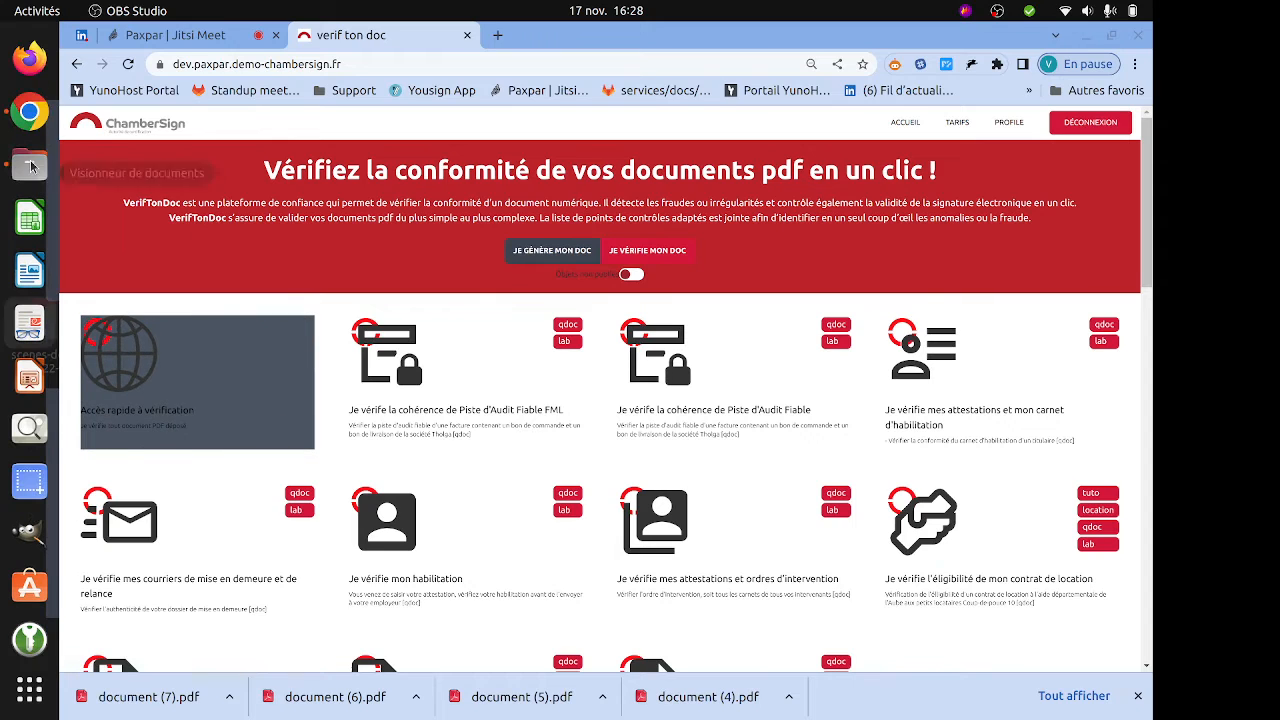
{"action": "left_click", "coordinate": [30, 165]}
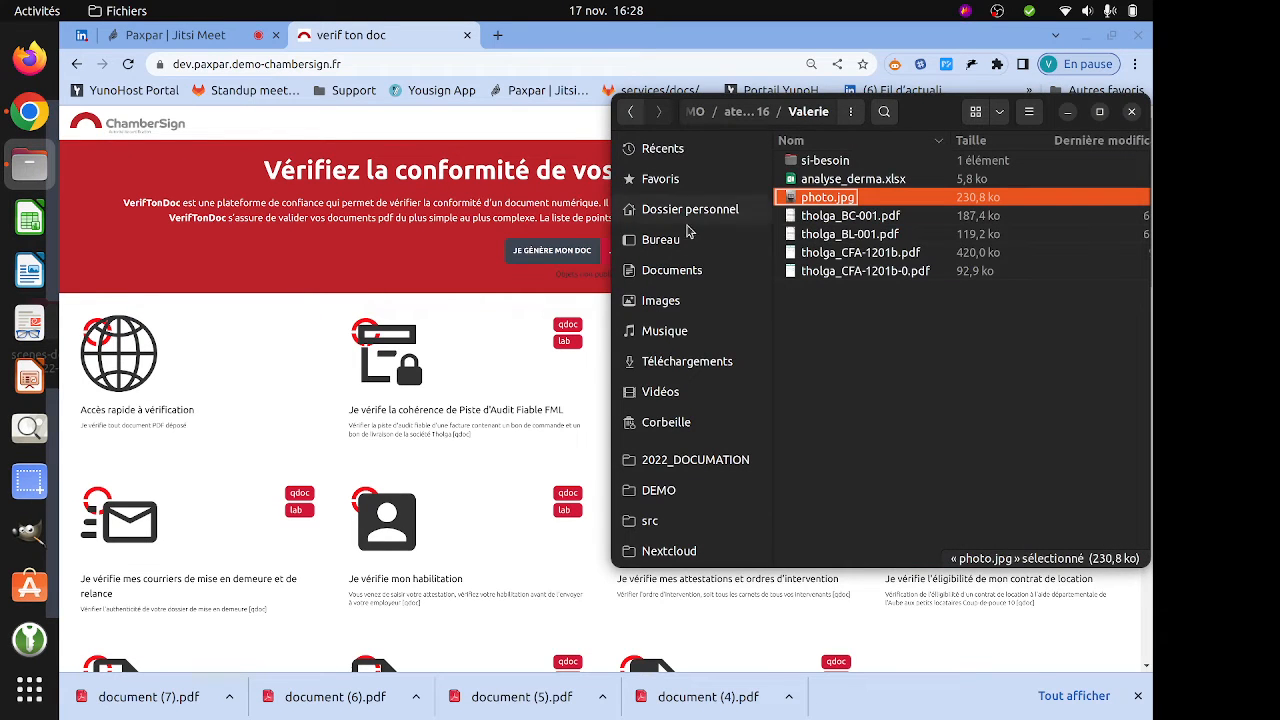
{"action": "left_click", "coordinate": [830, 256]}
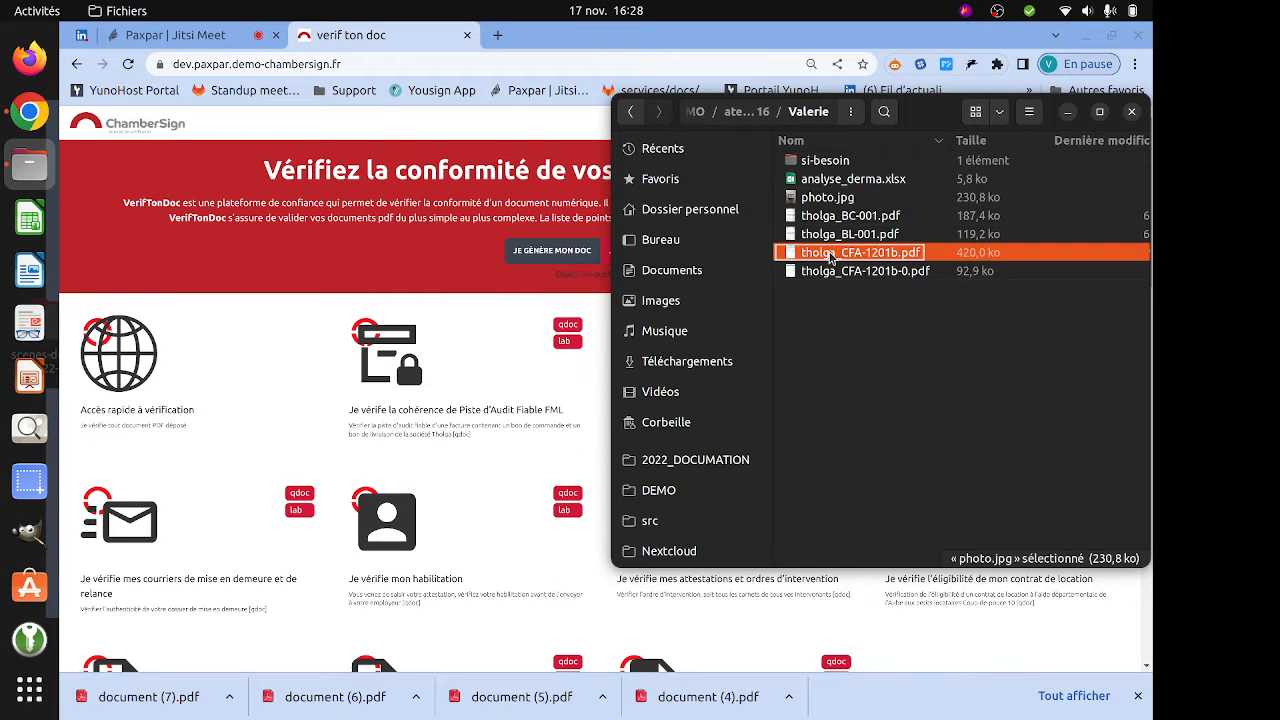
{"action": "double_click", "coordinate": [830, 256]}
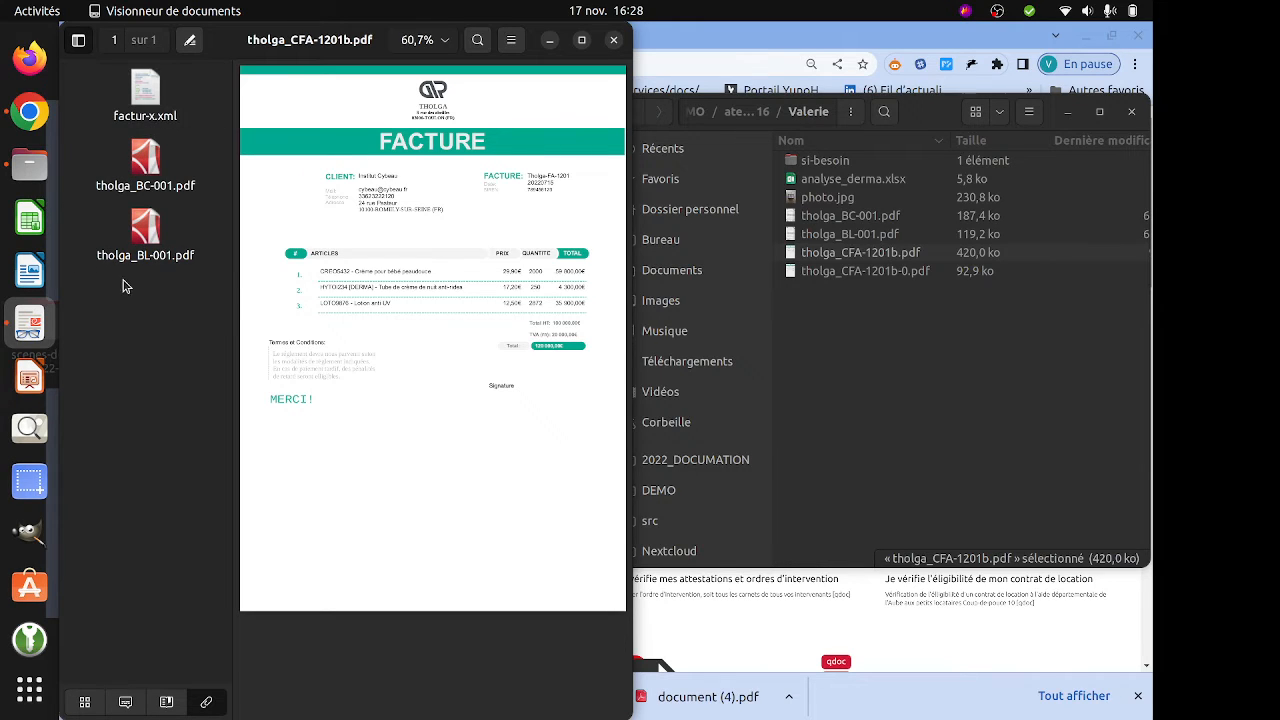
{"action": "left_click", "coordinate": [551, 40]}
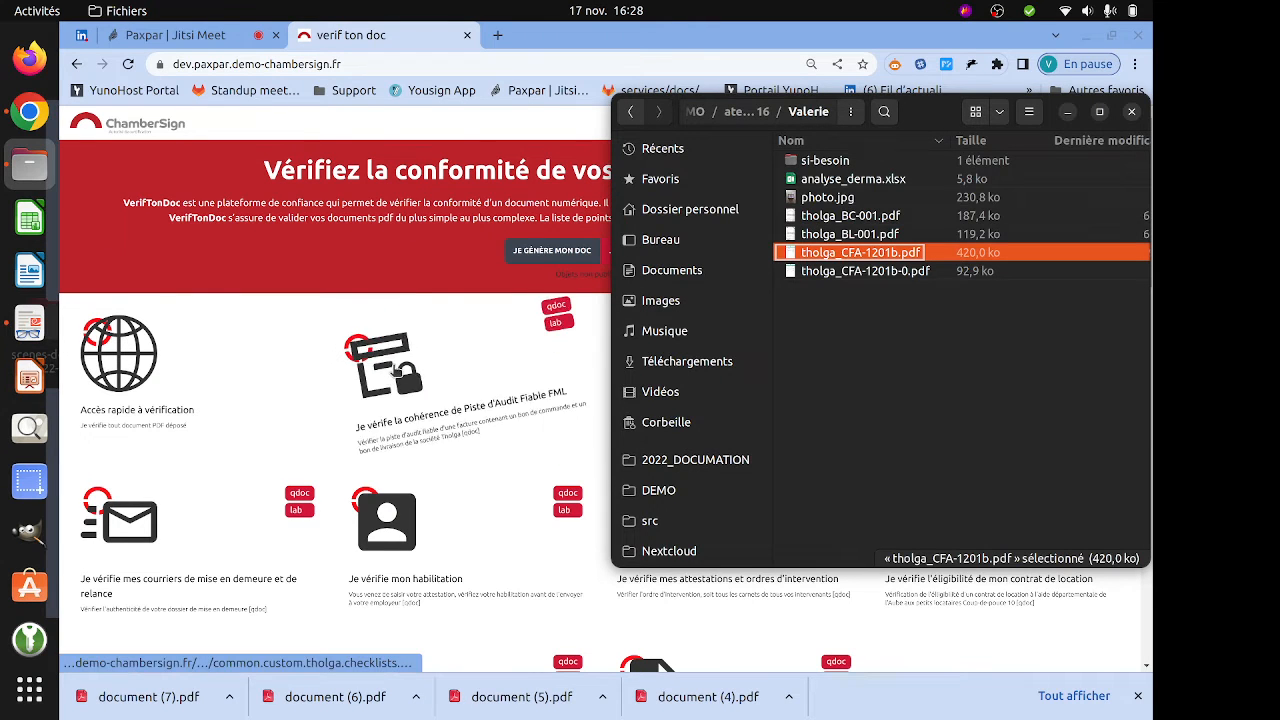
Submit tholga_CFA-1201b.pdf to the check "Je vérifie la cohérence de Piste d'Audit Fiable FML"
{"action": "left_click", "coordinate": [395, 372]}
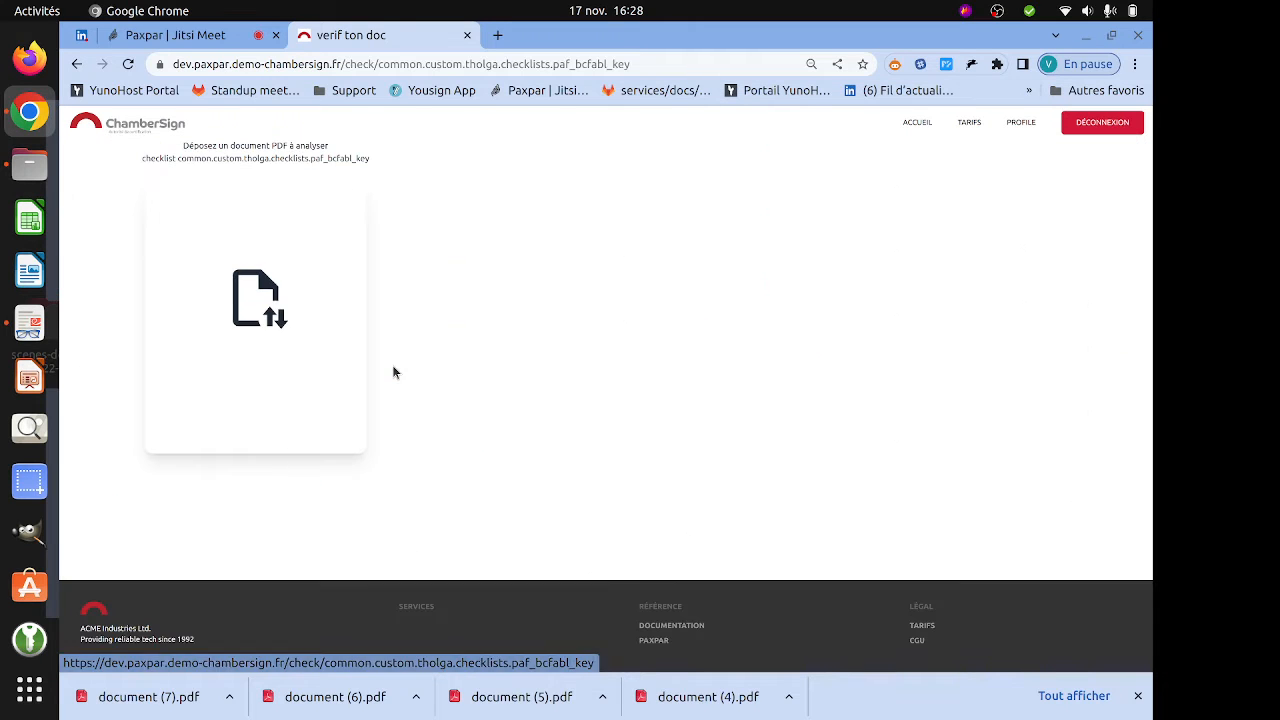
{"action": "left_click", "coordinate": [30, 166]}
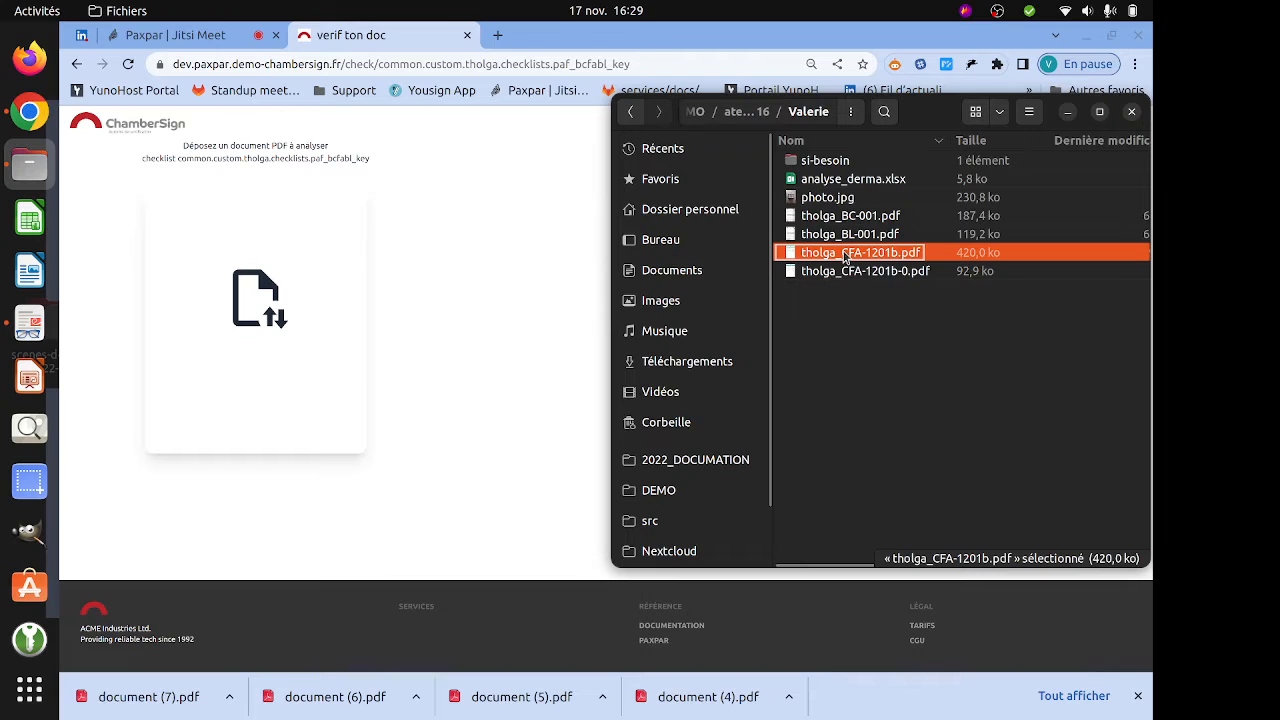
{"action": "left_click_drag", "start_coordinate": [845, 257], "coordinate": [259, 310]}
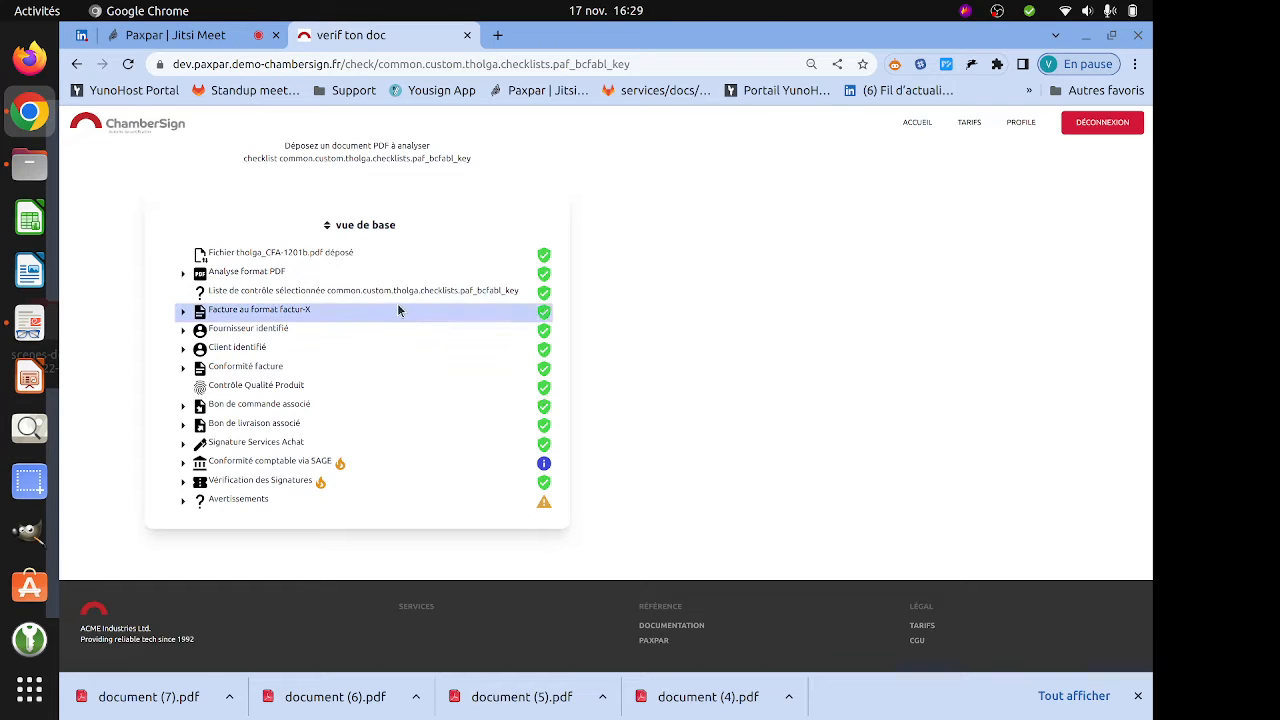
Show the document generation services on the home page and view tholga_CFA-1201b-0.pdf with its attachments
{"action": "left_click", "coordinate": [115, 127]}
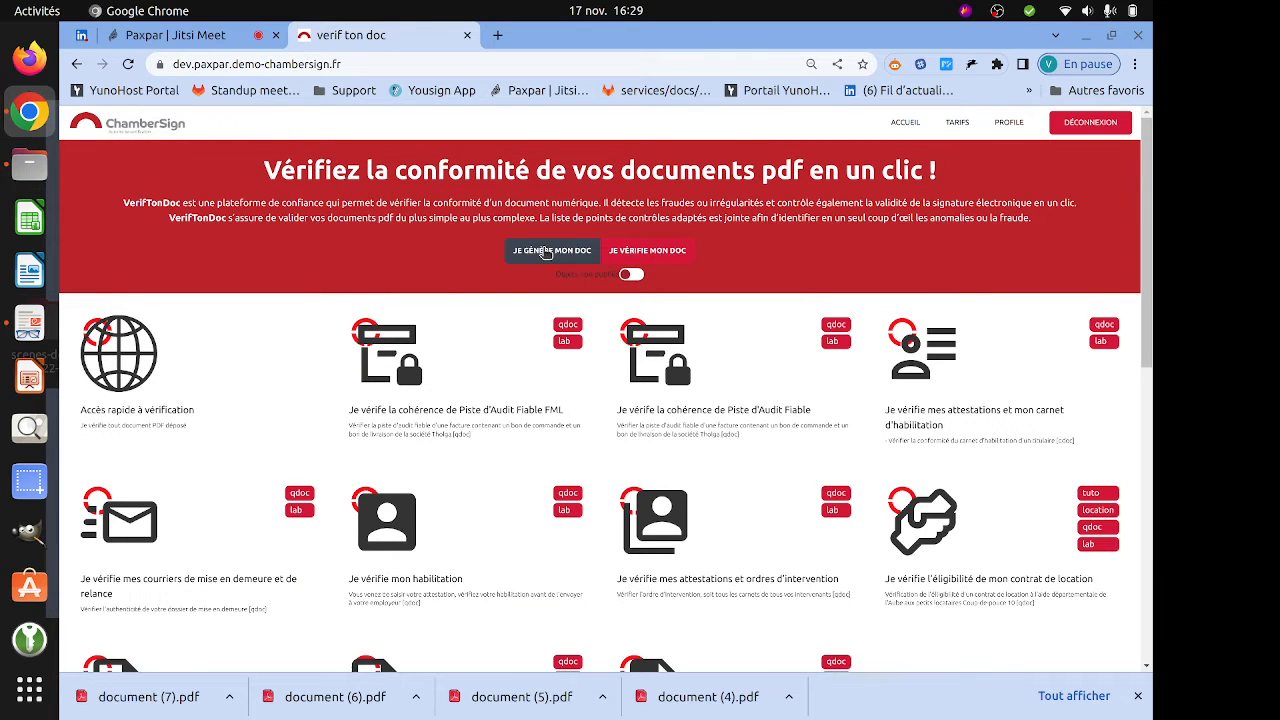
{"action": "left_click", "coordinate": [545, 253]}
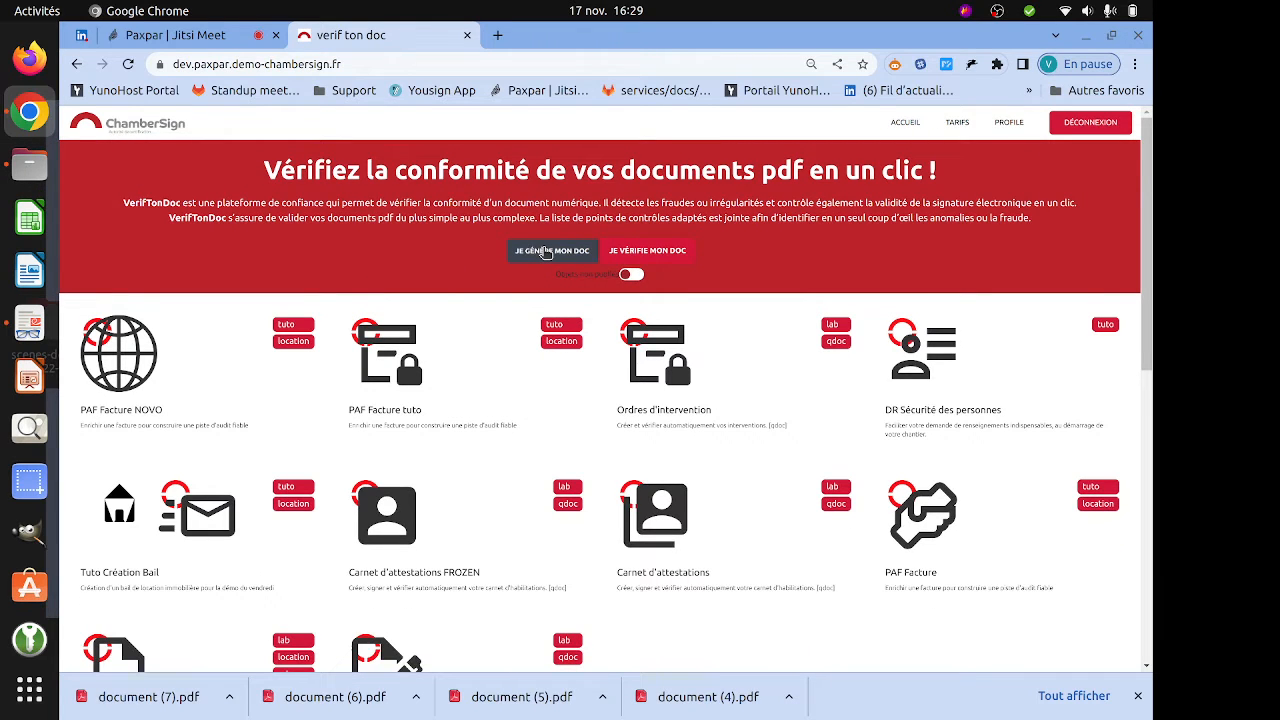
{"action": "left_click", "coordinate": [29, 164]}
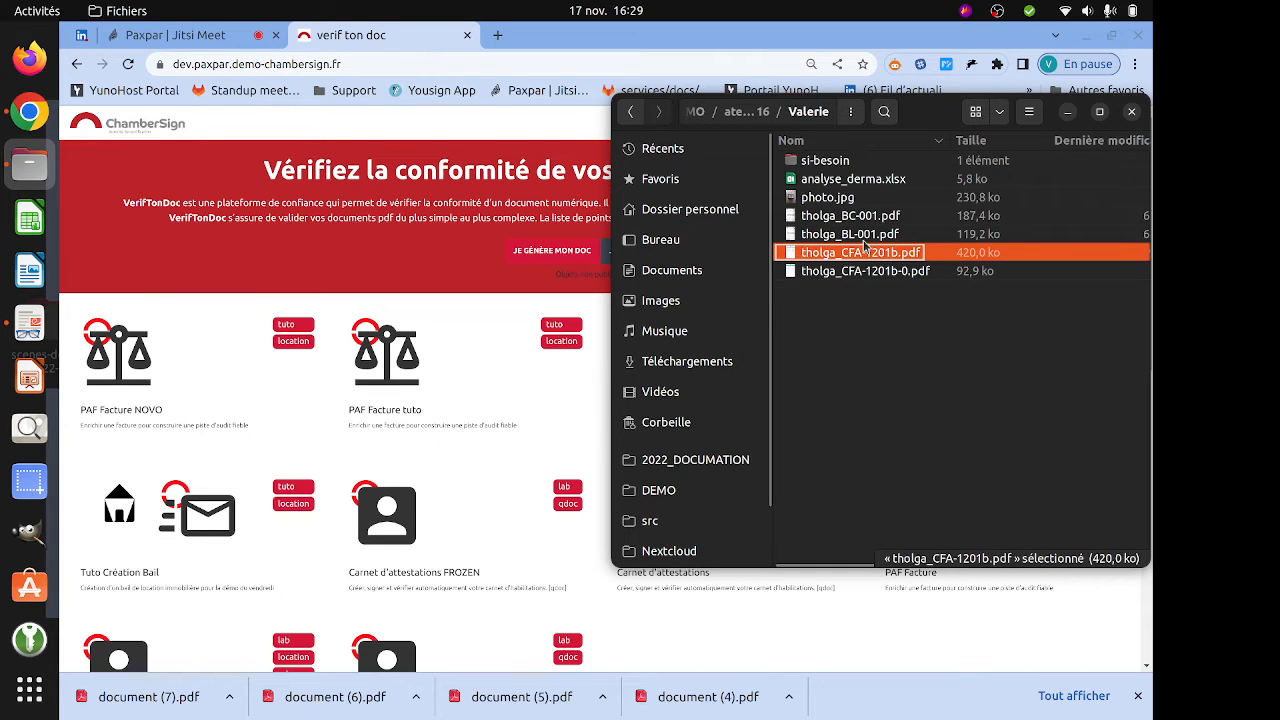
{"action": "left_click", "coordinate": [866, 272]}
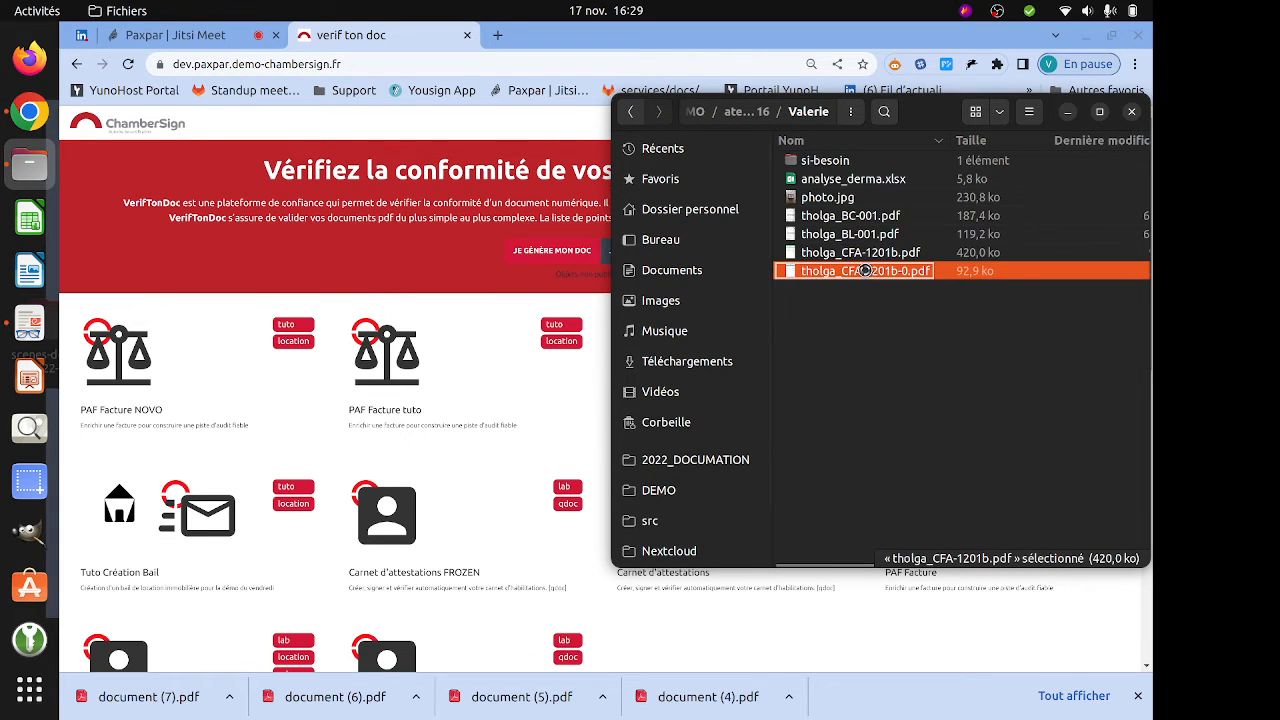
{"action": "double_click", "coordinate": [866, 271]}
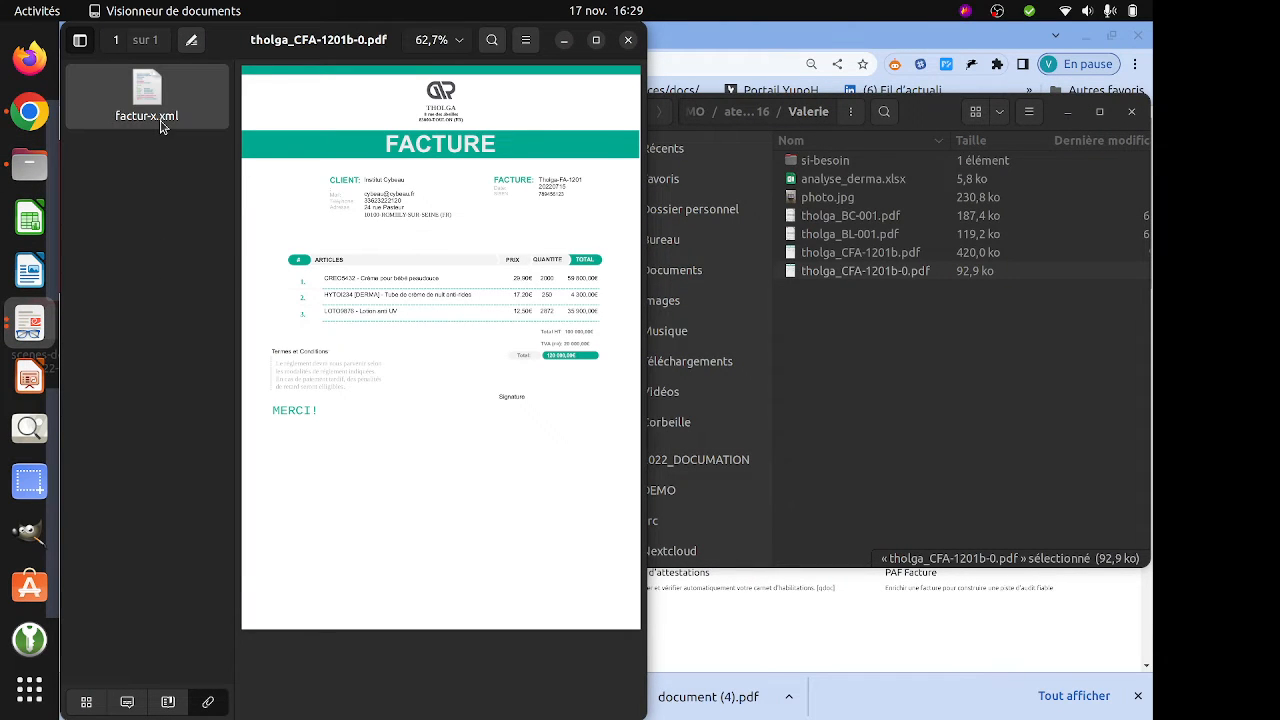
{"action": "left_click", "coordinate": [563, 42]}
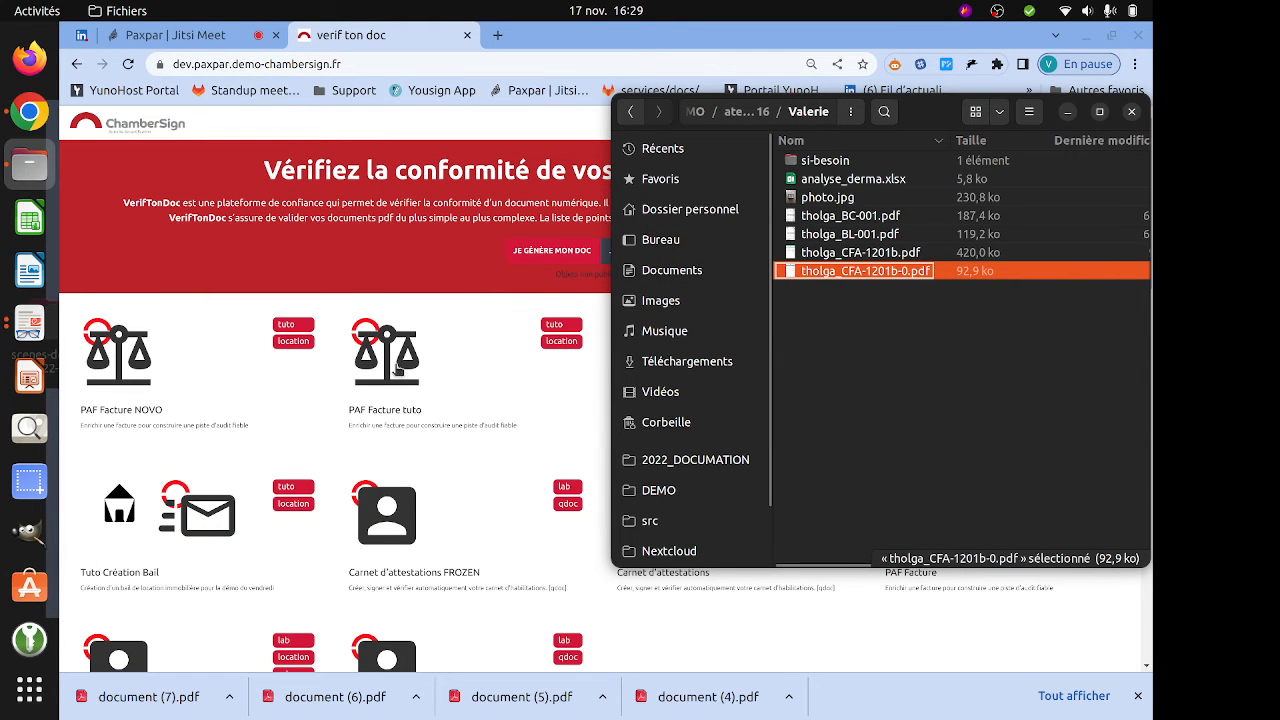
Open the "PAF Facture tuto" generation form and reset it to clear the previously deposited files
{"action": "left_click", "coordinate": [395, 370]}
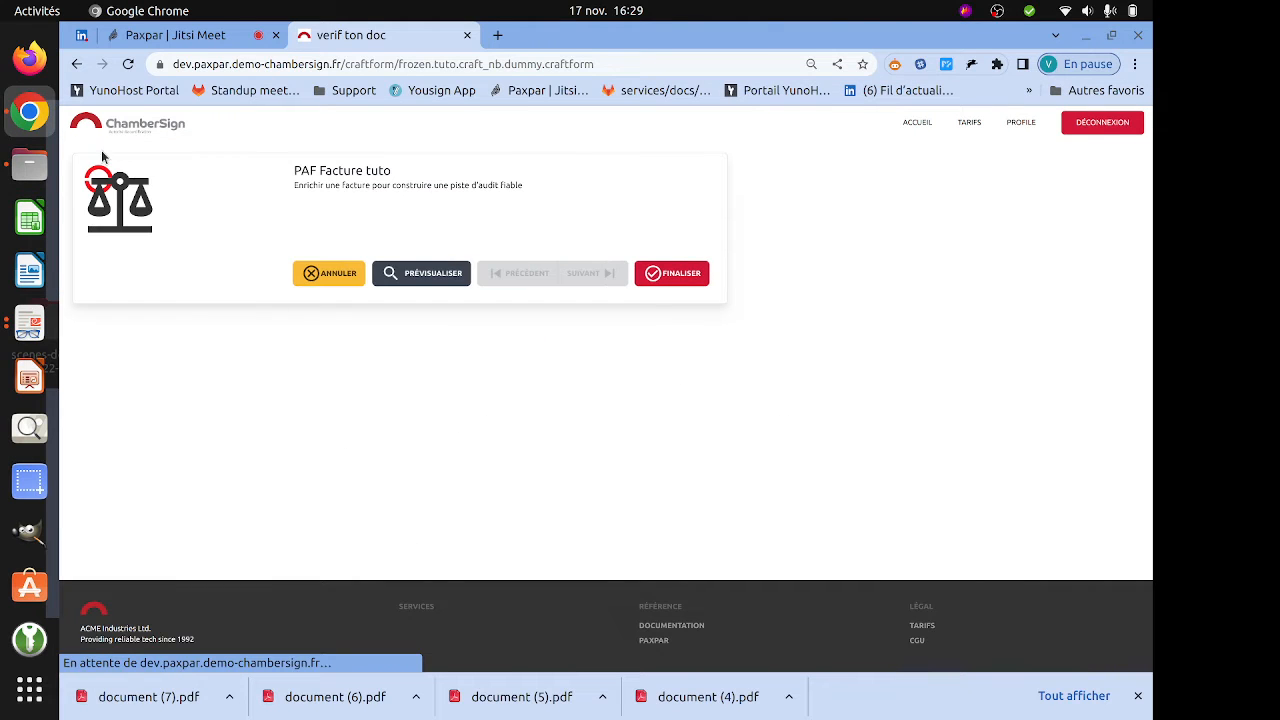
{"action": "left_click", "coordinate": [38, 166]}
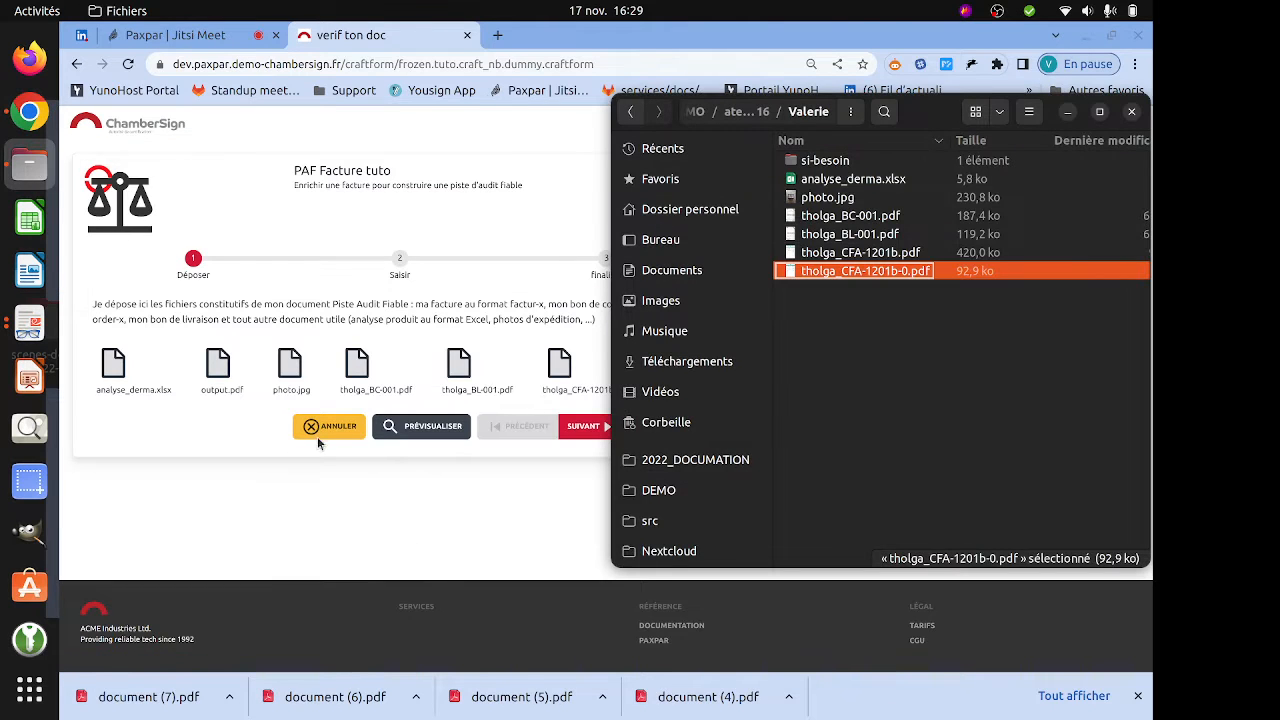
{"action": "left_click", "coordinate": [530, 345]}
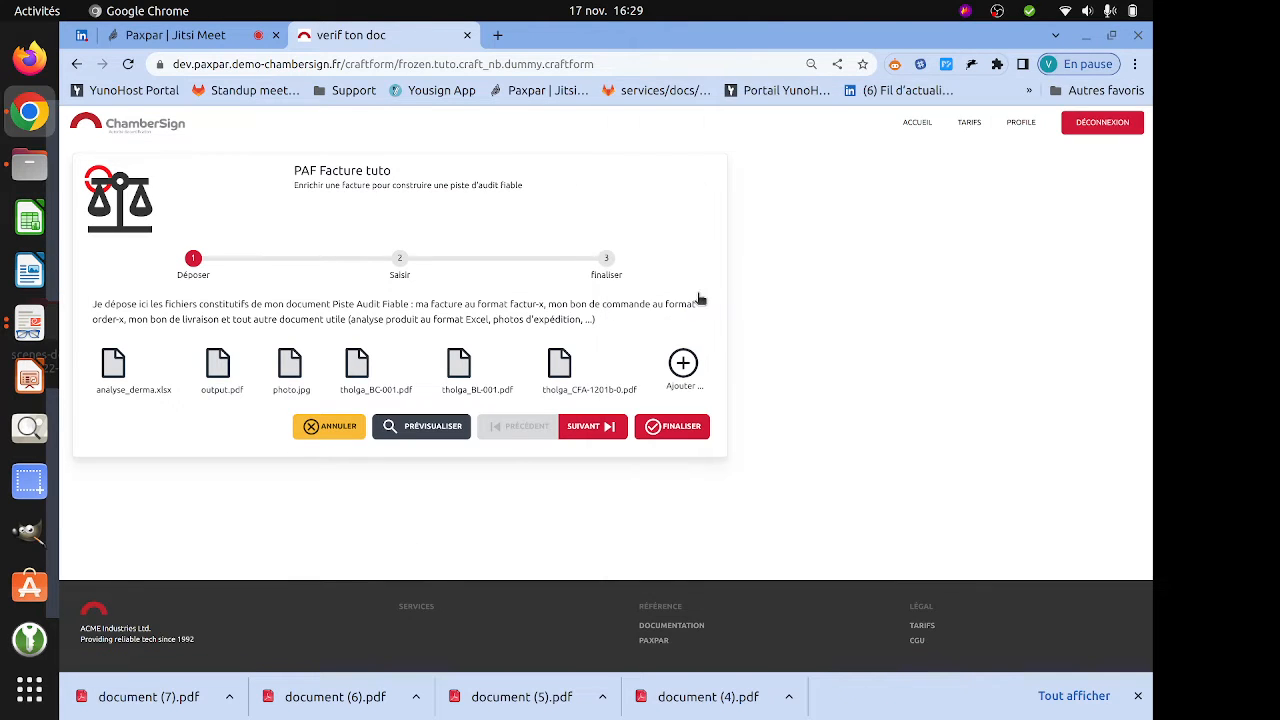
{"action": "left_click", "coordinate": [348, 428]}
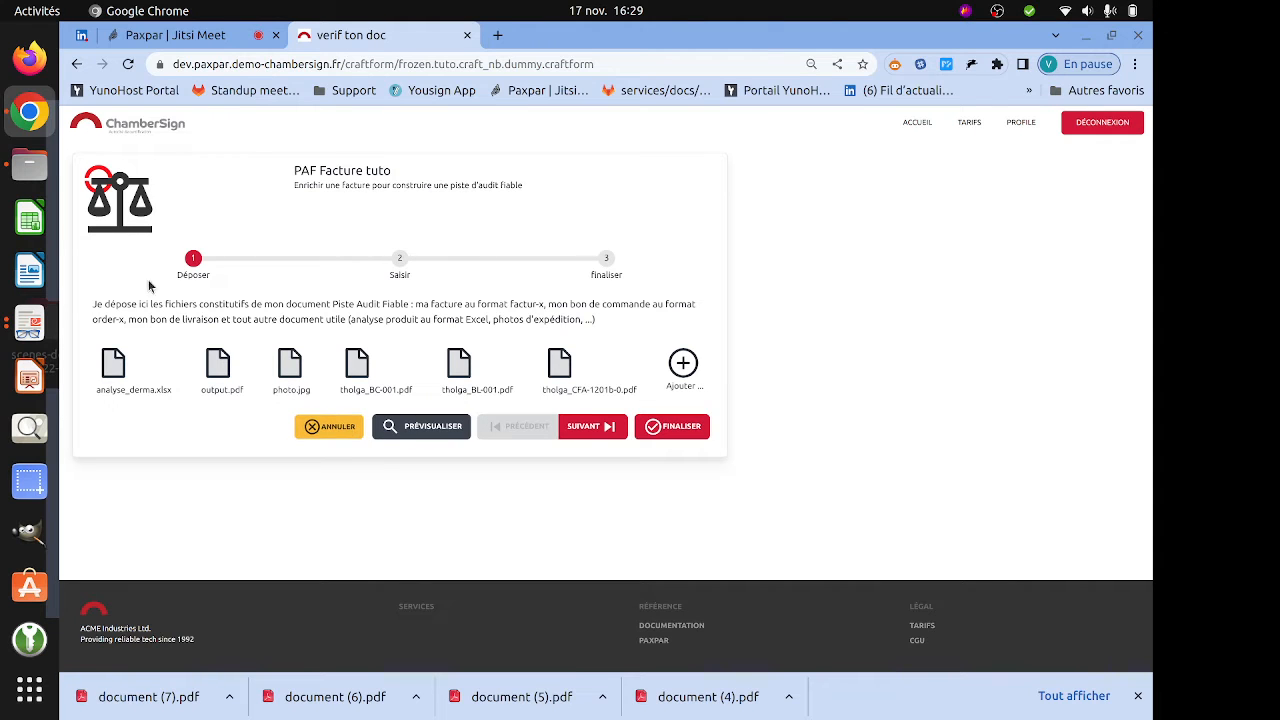
Add the invoice tholga_CFA-1201b-0.pdf and the purchase order tholga_BC-001.pdf to the audit trail form
{"action": "left_click", "coordinate": [30, 166]}
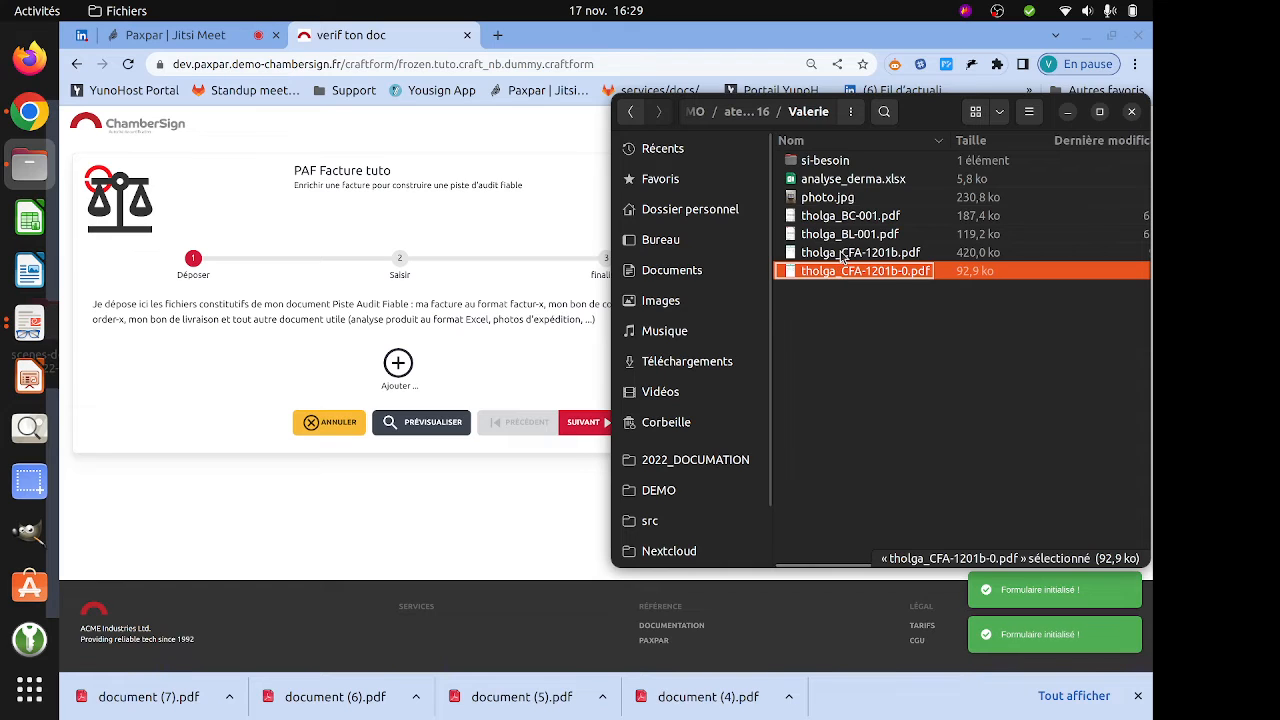
{"action": "left_click_drag", "start_coordinate": [842, 272], "coordinate": [502, 346]}
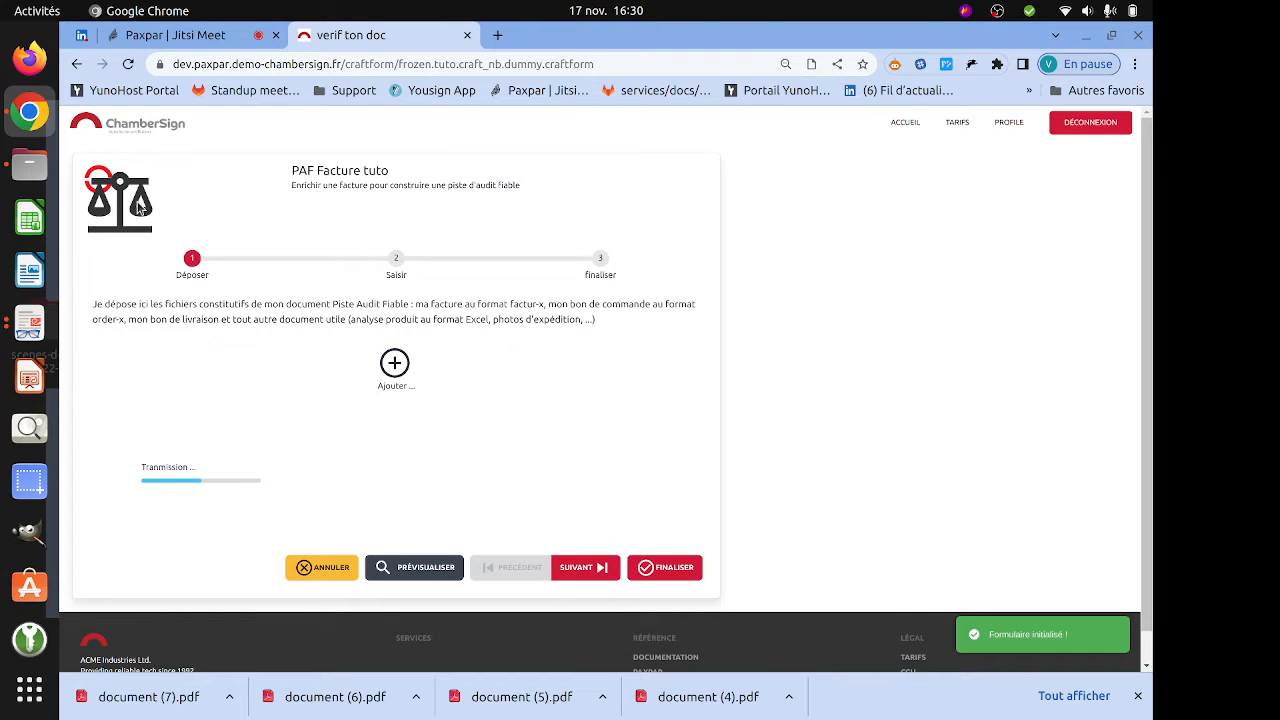
{"action": "left_click", "coordinate": [32, 172]}
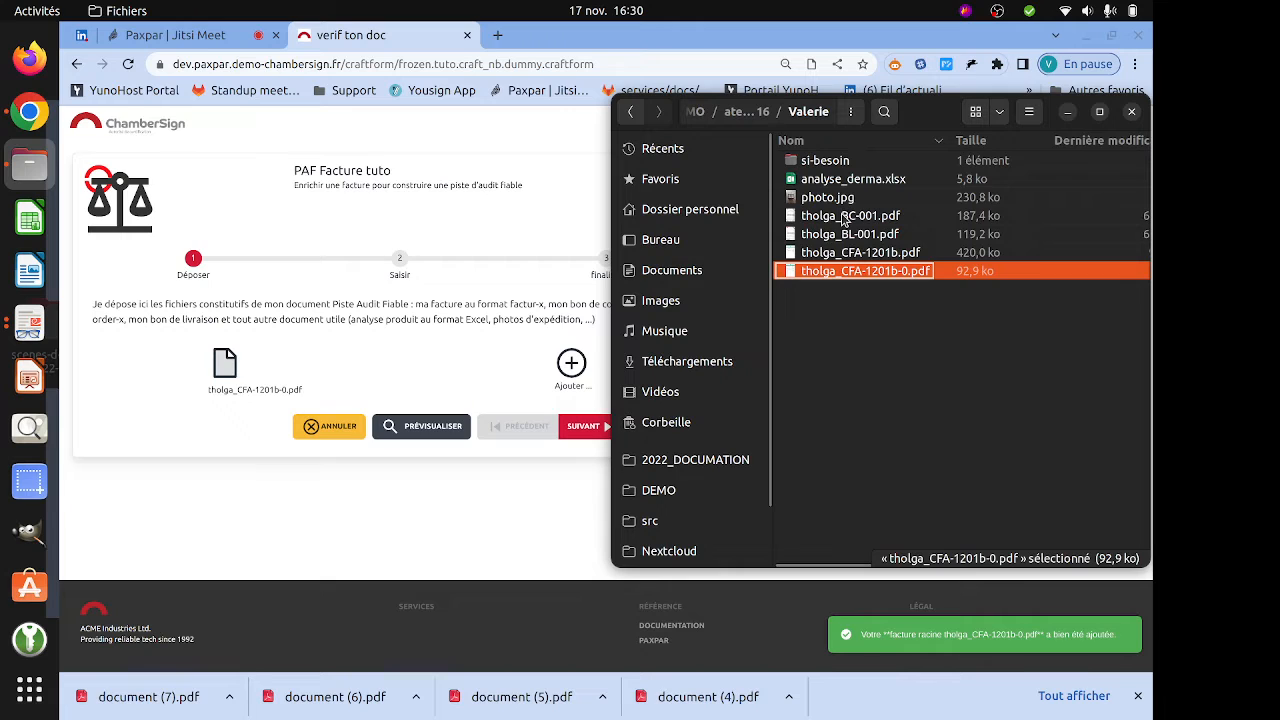
{"action": "left_click_drag", "start_coordinate": [845, 220], "coordinate": [376, 373]}
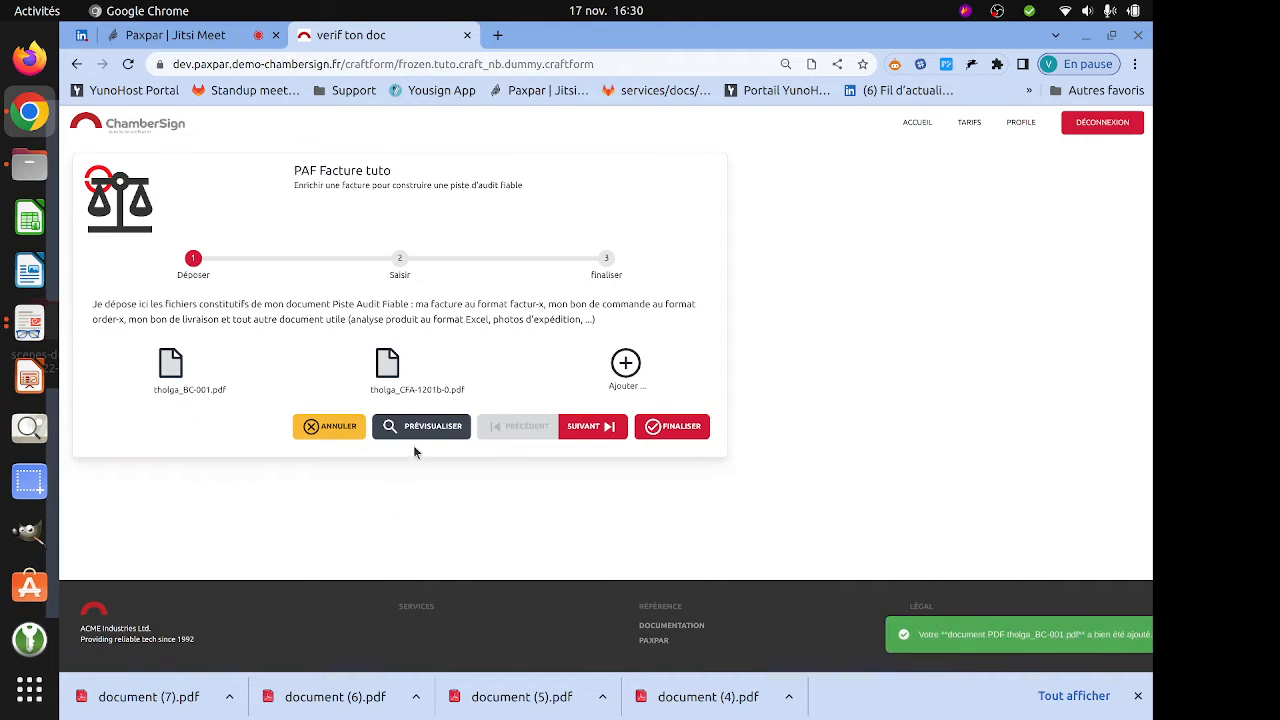
Preview the enriched invoice and finalise it signed with the ChamberSign certificate, saving it as document.pdf in the Valerie folder
{"action": "left_click", "coordinate": [417, 428]}
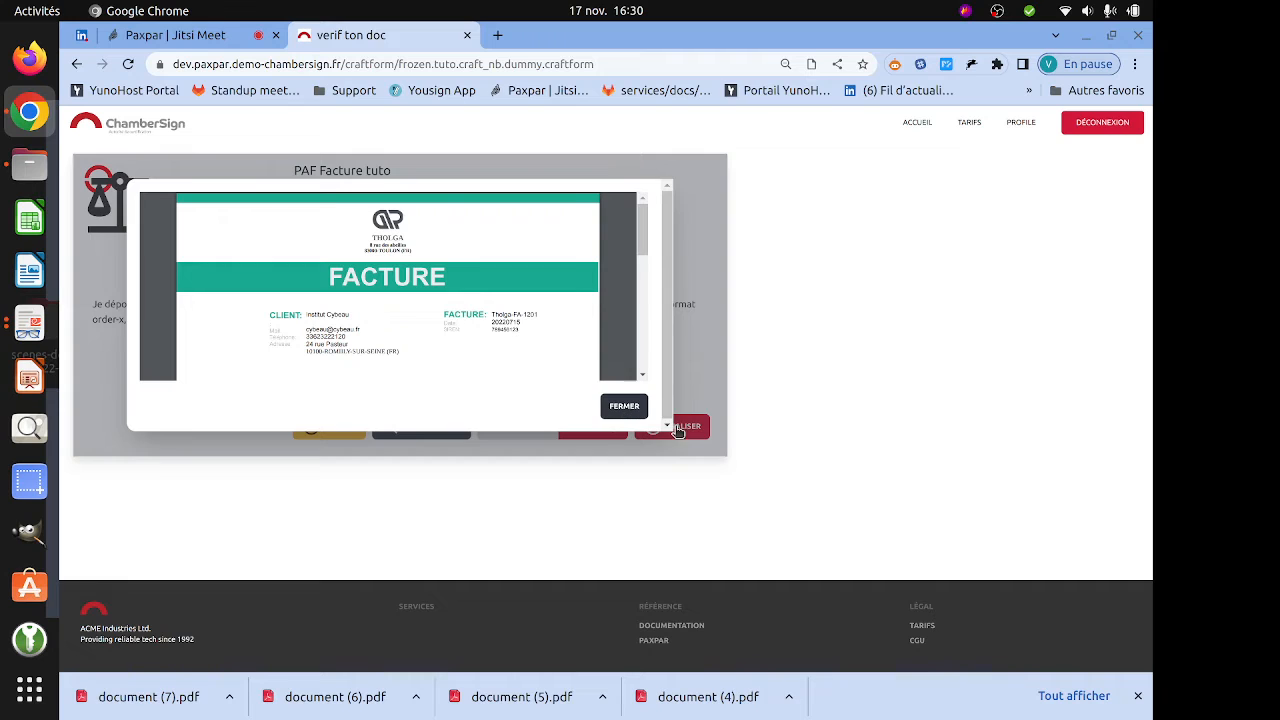
{"action": "left_click", "coordinate": [690, 432]}
{"action": "left_click", "coordinate": [690, 432]}
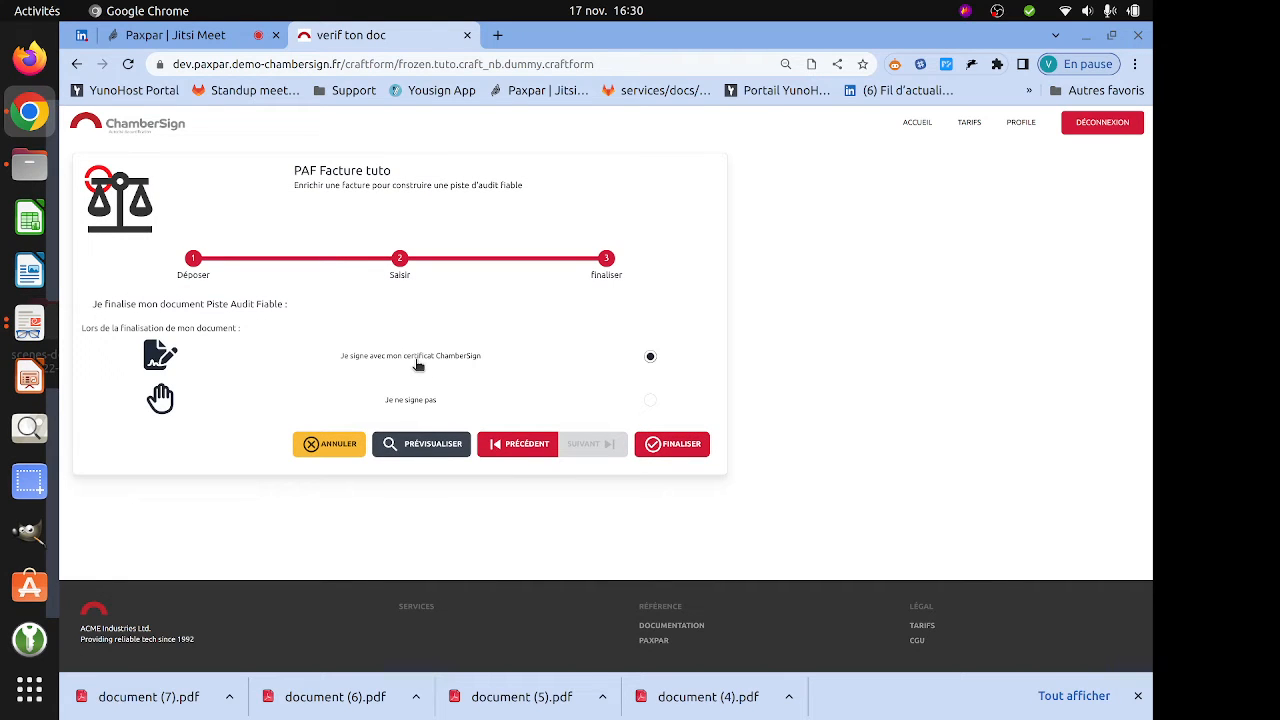
{"action": "left_click", "coordinate": [676, 451]}
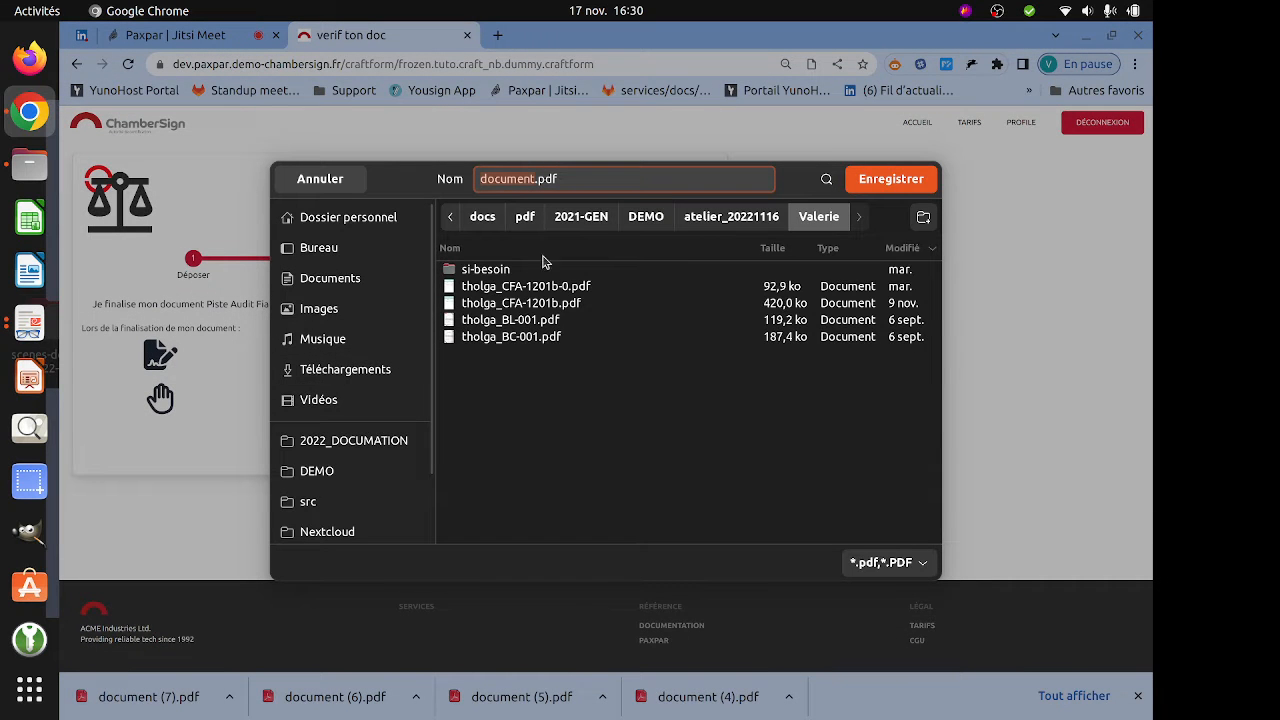
{"action": "left_click", "coordinate": [889, 178]}
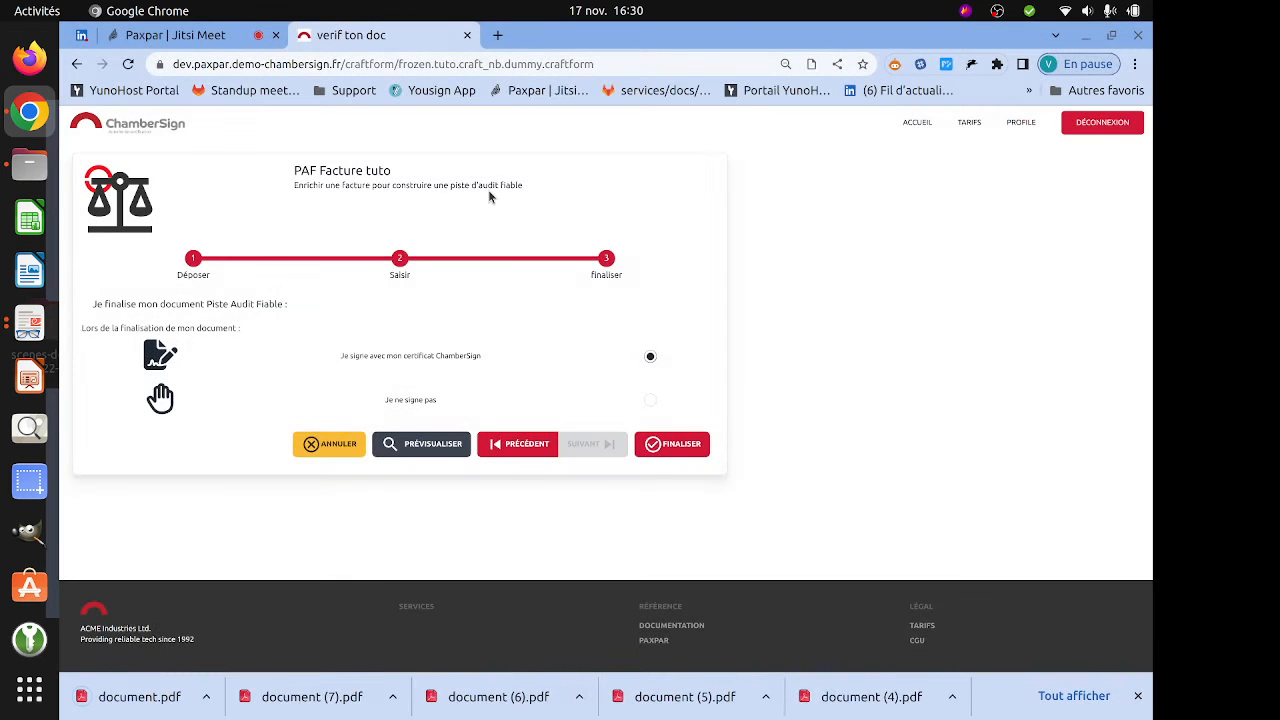
Submit the generated document.pdf to the check "Je vérifie la cohérence de Piste d'Audit Fiable FML"
{"action": "left_click", "coordinate": [120, 131]}
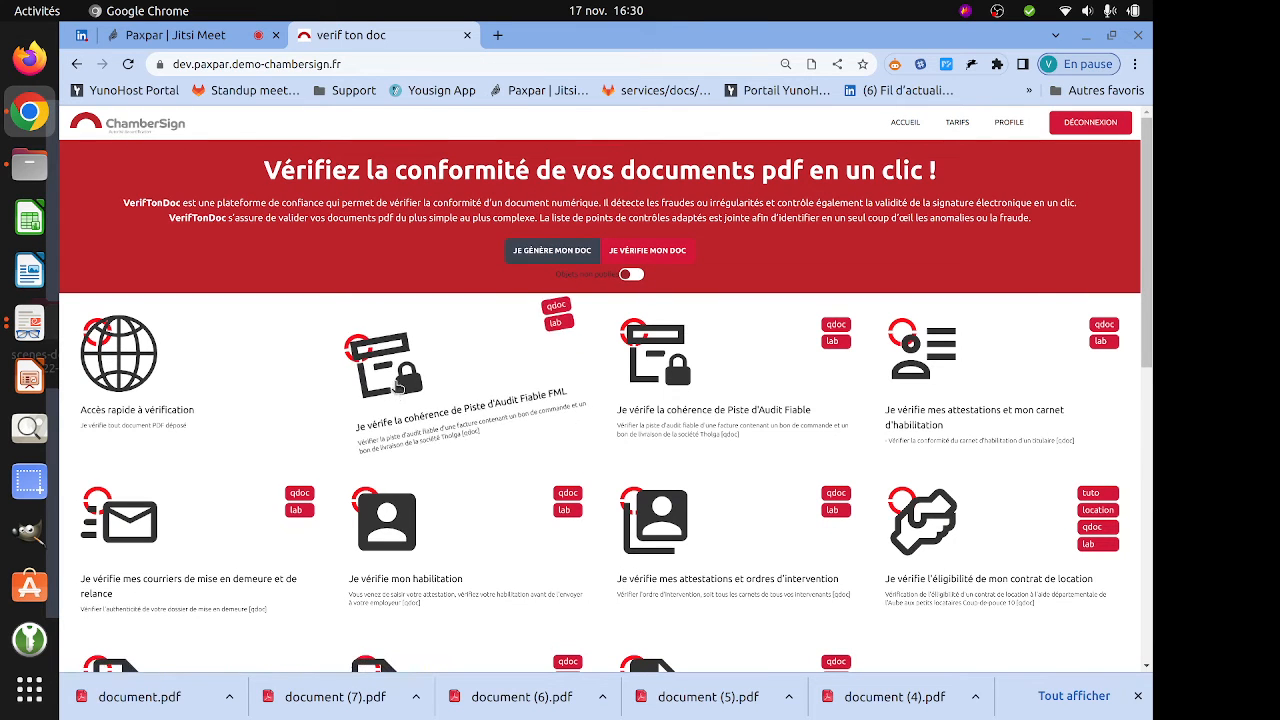
{"action": "left_click", "coordinate": [392, 392]}
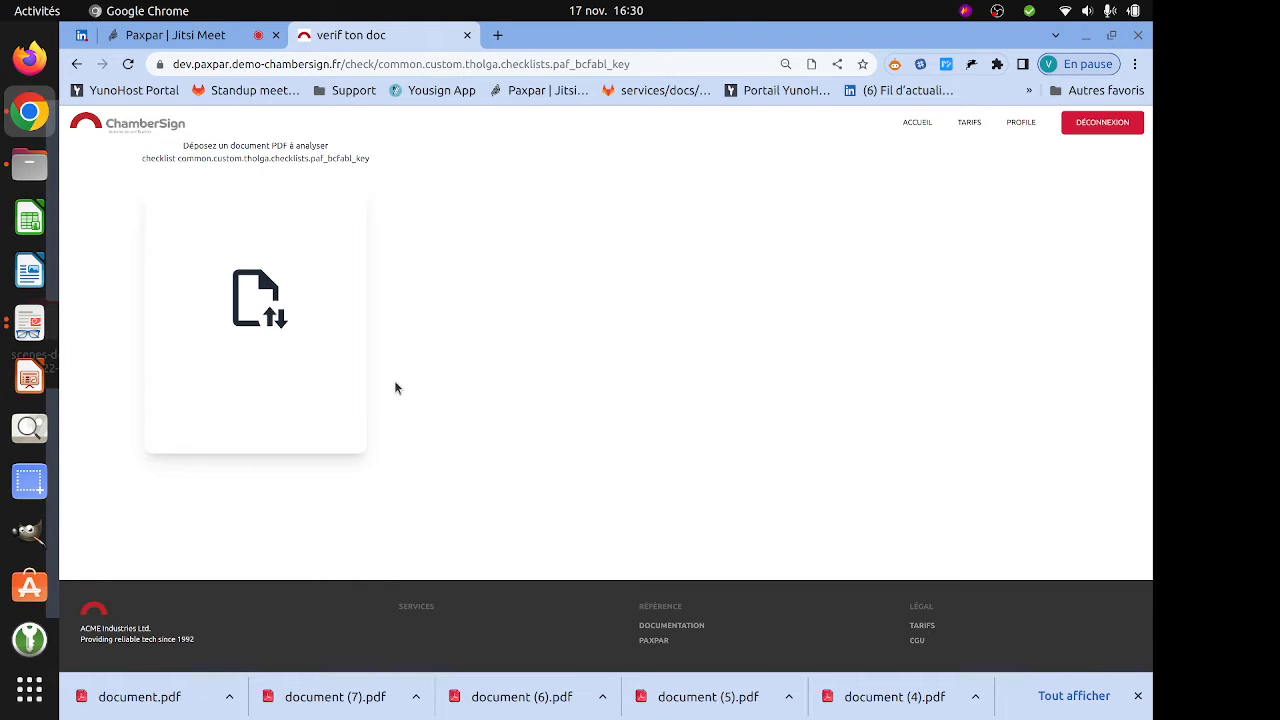
{"action": "left_click", "coordinate": [29, 165]}
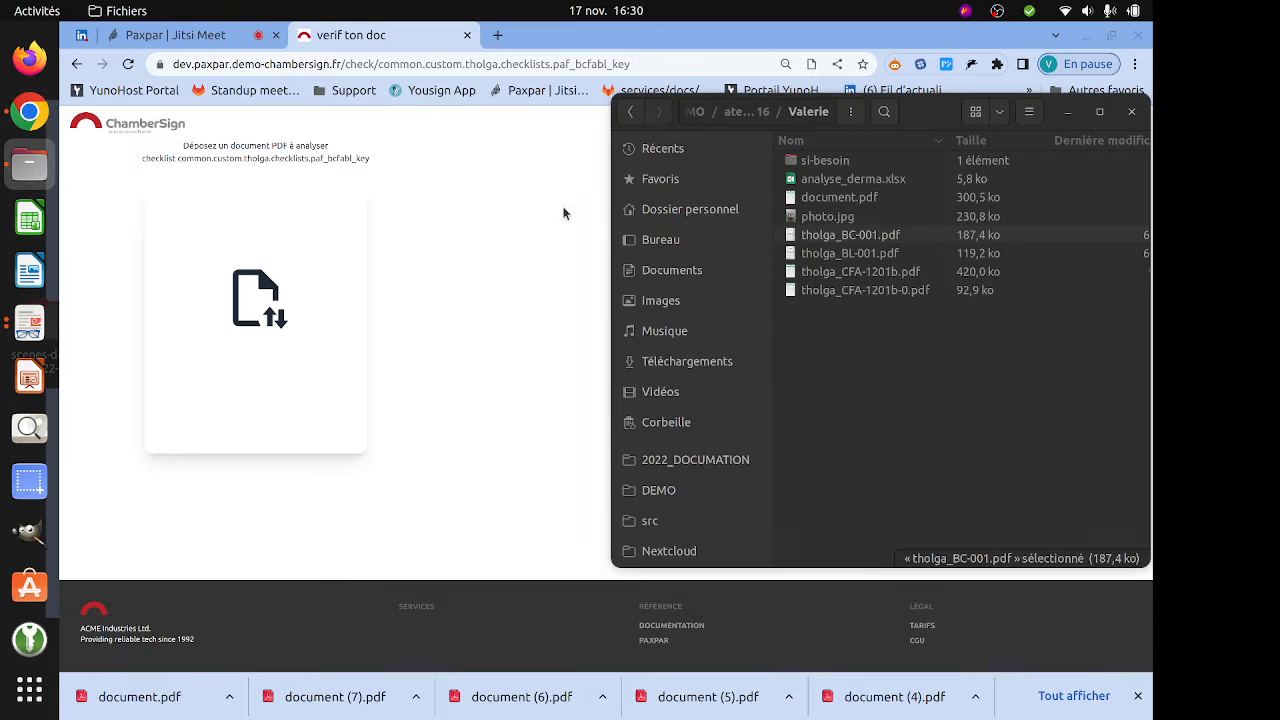
{"action": "left_click", "coordinate": [824, 237]}
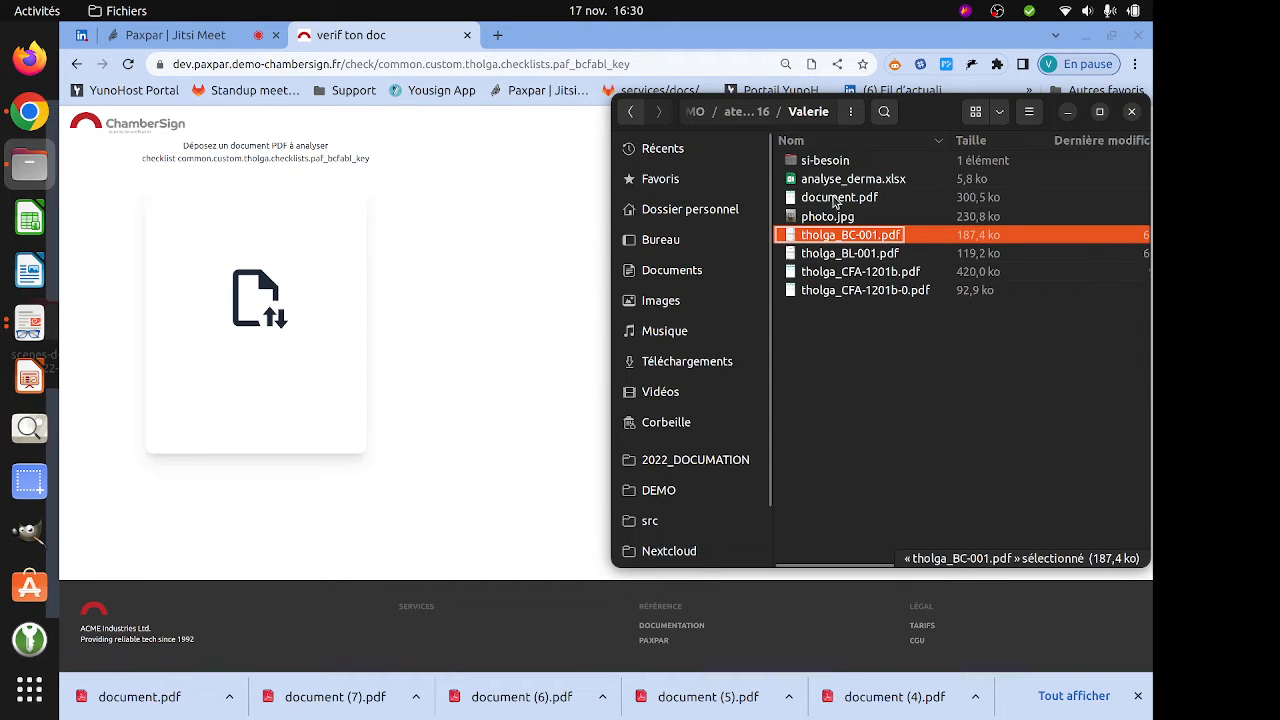
{"action": "left_click_drag", "start_coordinate": [836, 203], "coordinate": [258, 318]}
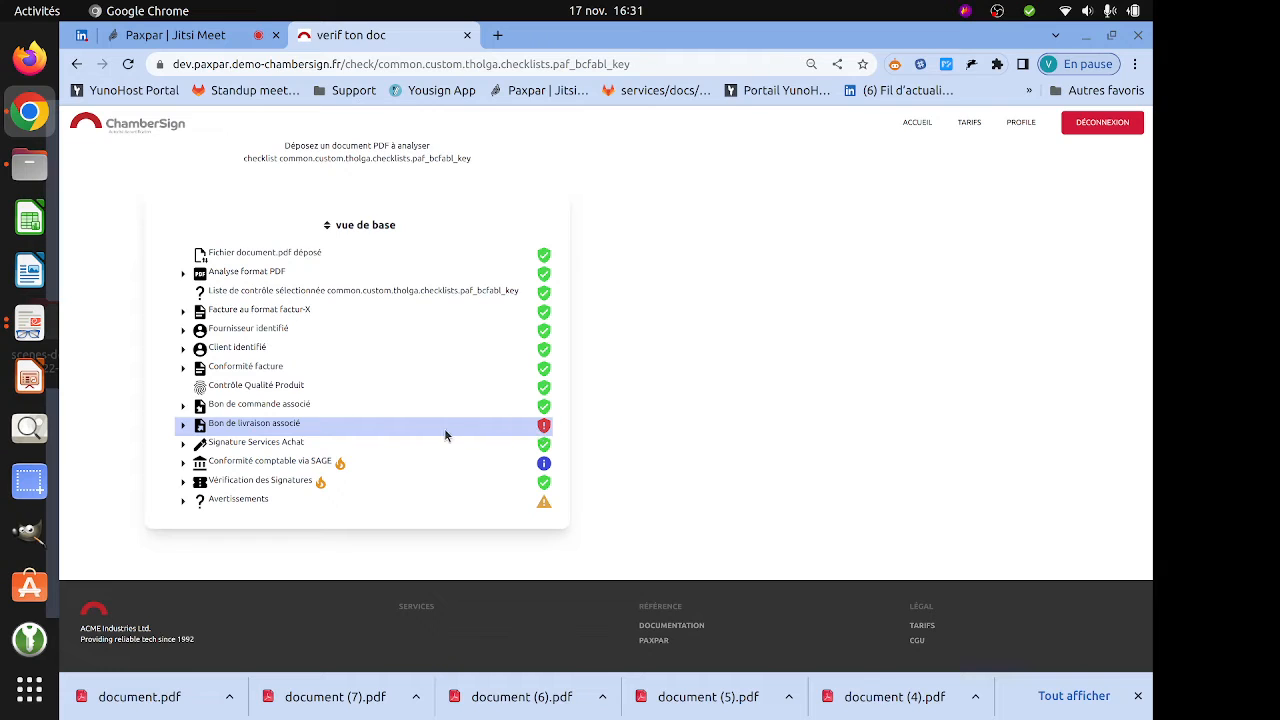
Examine the details of the "Bon de livraison associé" check, collapse them and return to the home page
{"action": "left_click", "coordinate": [238, 425]}
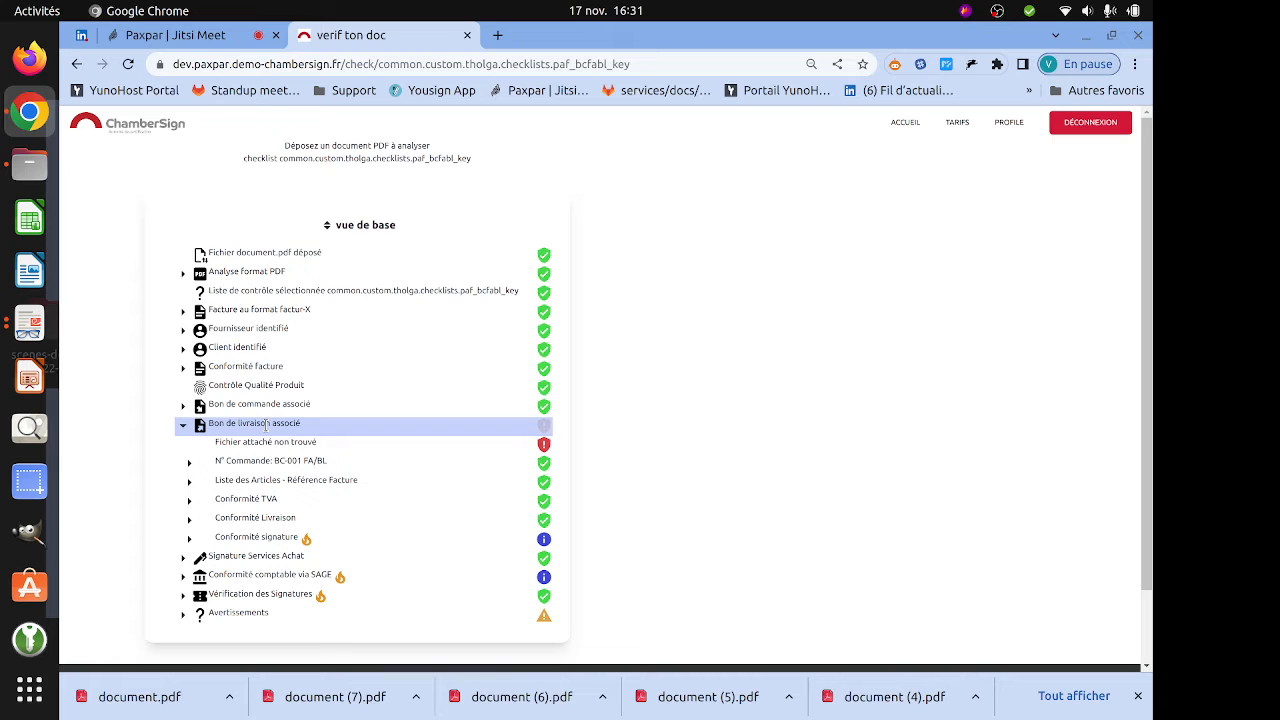
{"action": "left_click", "coordinate": [265, 425]}
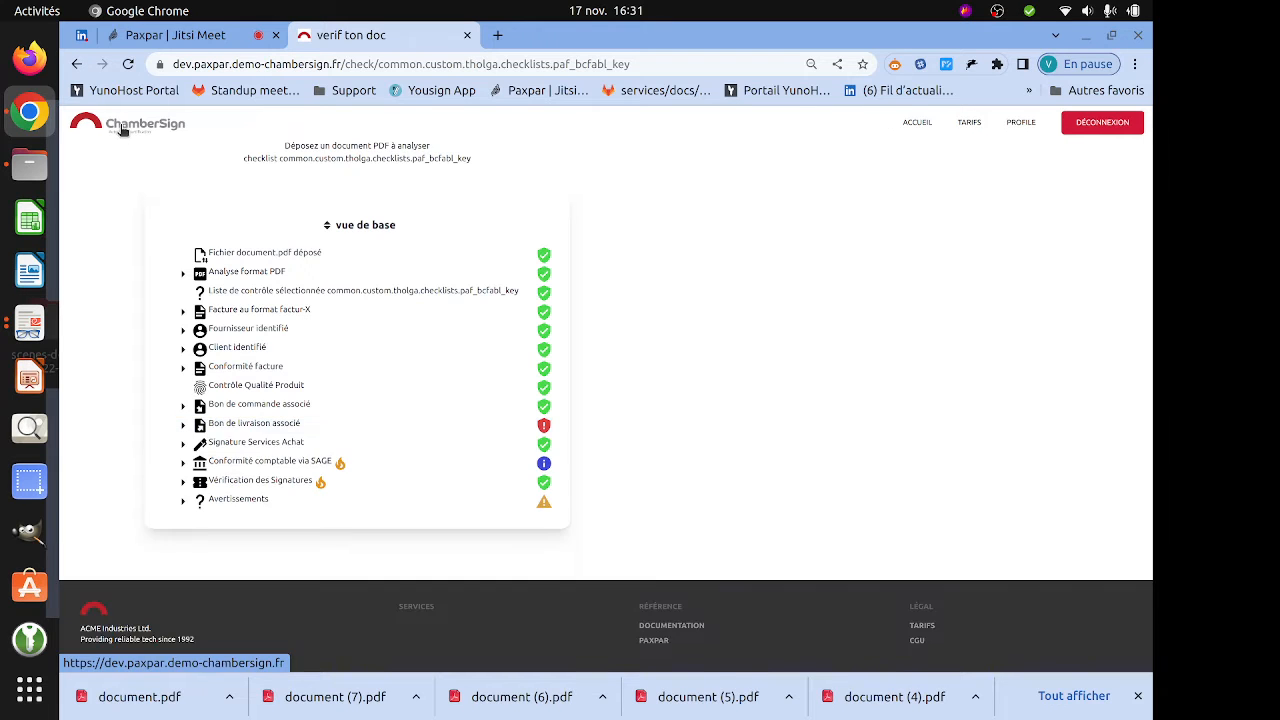
{"action": "left_click", "coordinate": [122, 130]}
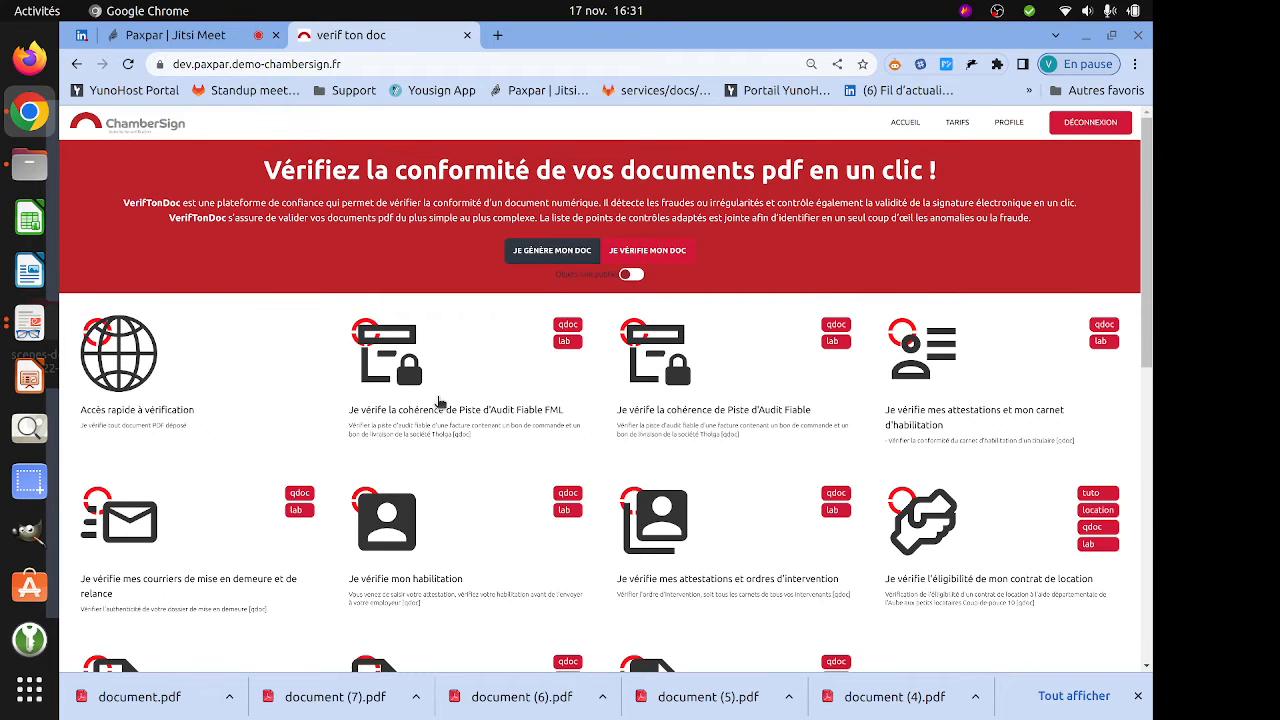
Reopen the "PAF Facture tuto" generation form and add the delivery note tholga_BL-001.pdf from the Valerie folder
{"action": "left_click", "coordinate": [515, 254]}
{"action": "left_click", "coordinate": [396, 382]}
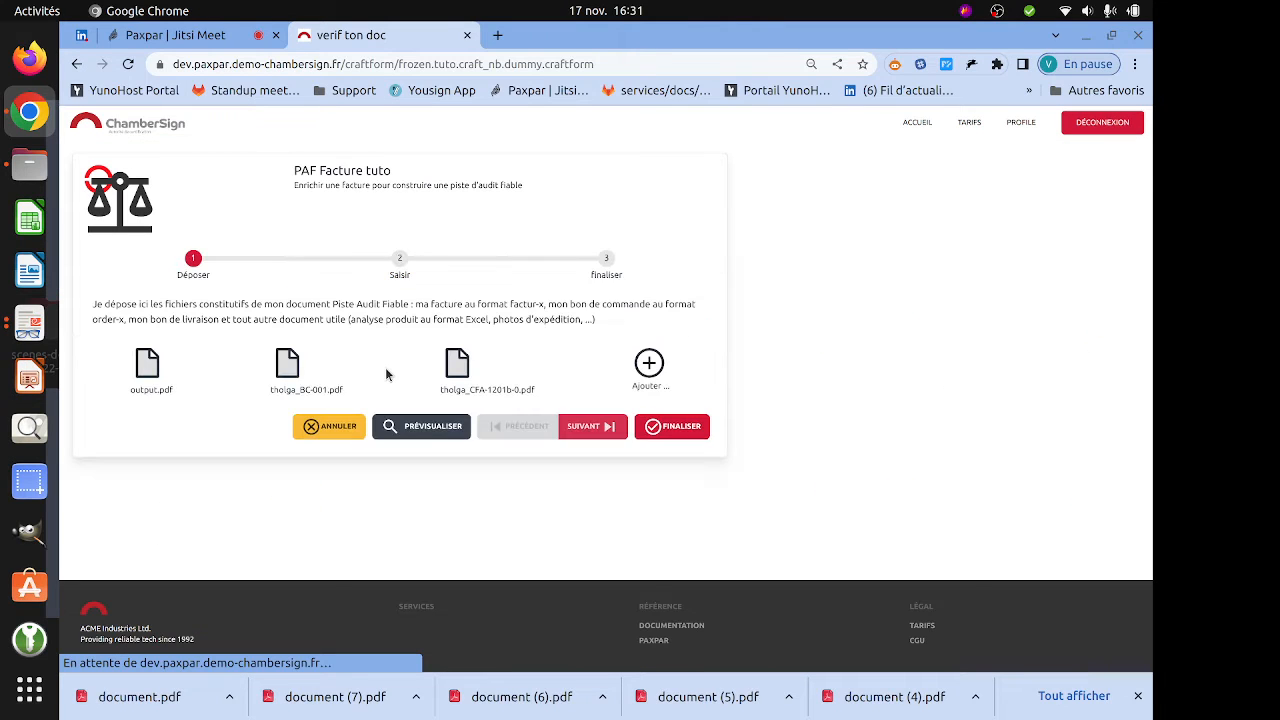
{"action": "left_click", "coordinate": [29, 165]}
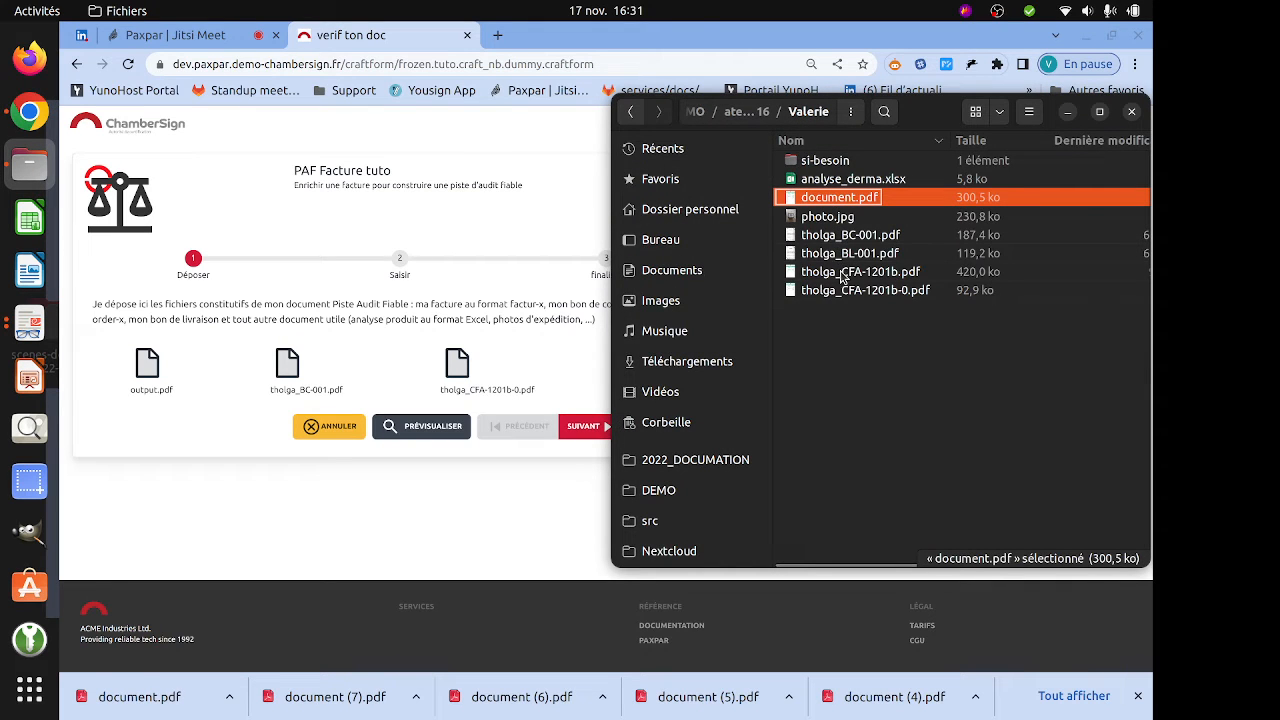
{"action": "left_click", "coordinate": [841, 255]}
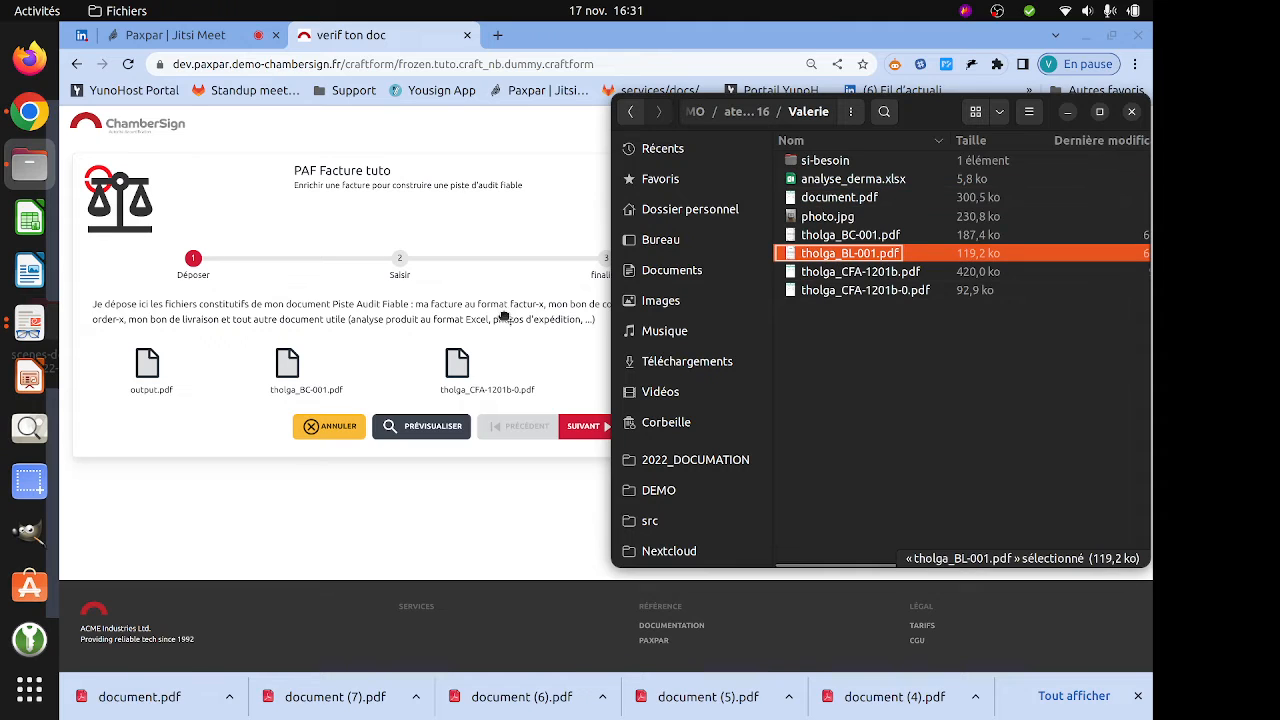
{"action": "left_click_drag", "start_coordinate": [418, 367], "coordinate": [418, 367]}
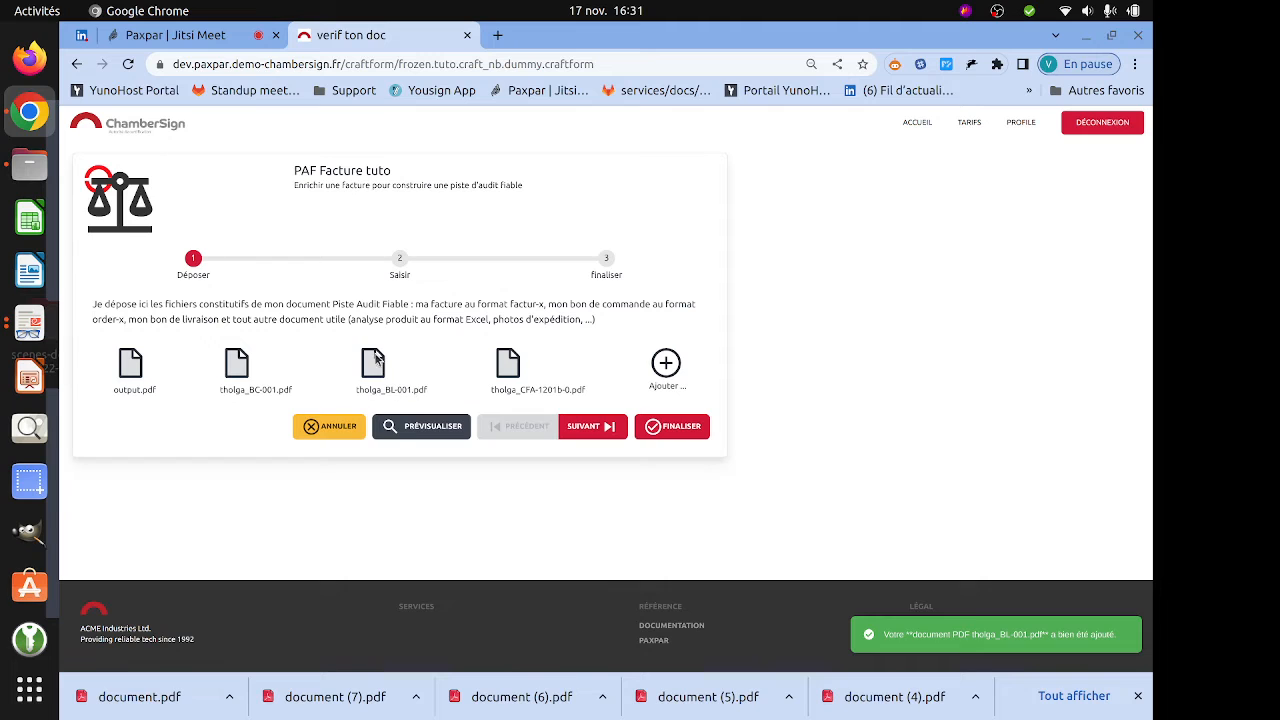
Preview the enriched invoice and finalise it signed with the ChamberSign certificate, saving it as document (1).pdf in the Valerie folder
{"action": "left_click", "coordinate": [425, 428]}
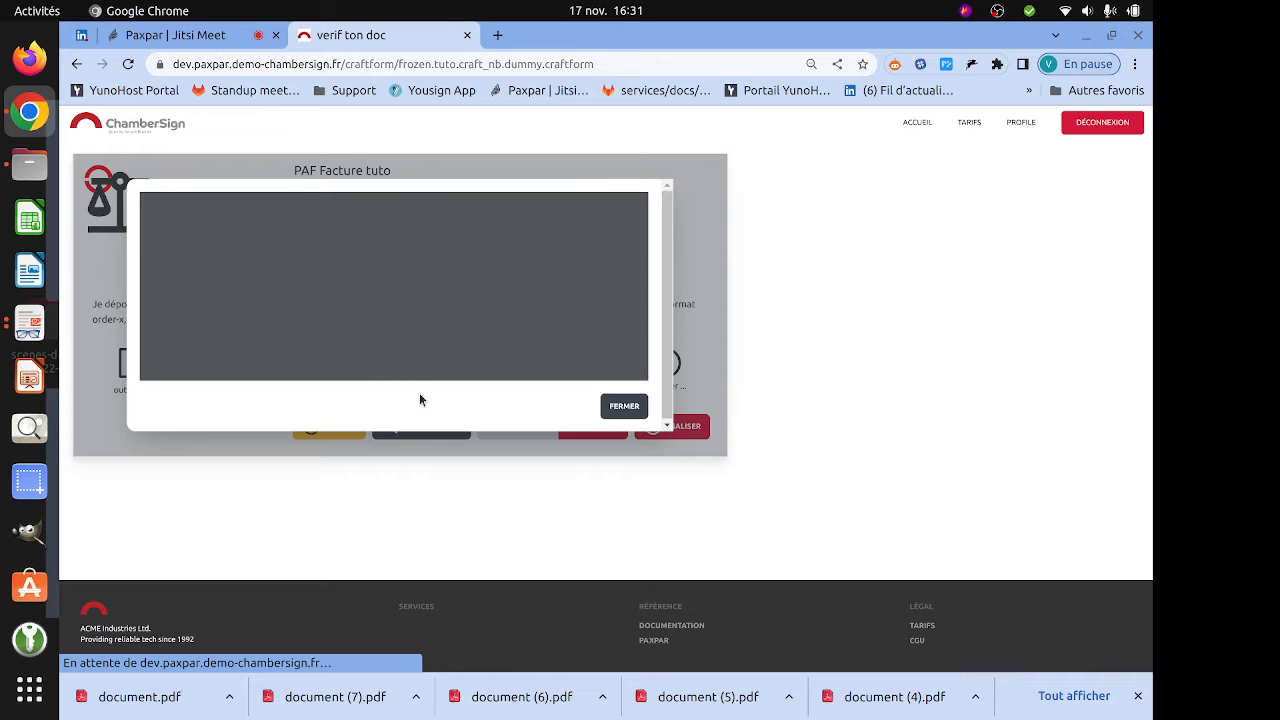
{"action": "left_click", "coordinate": [690, 430]}
{"action": "left_click", "coordinate": [690, 430]}
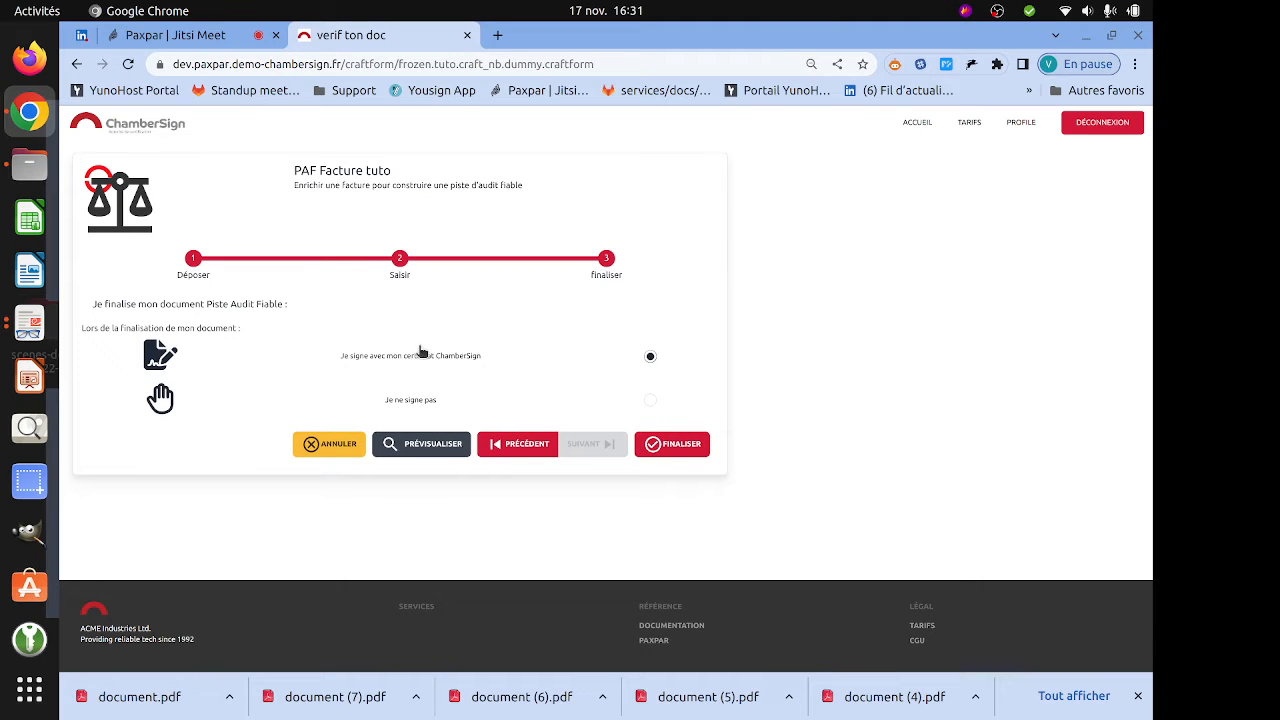
{"action": "left_click", "coordinate": [669, 445]}
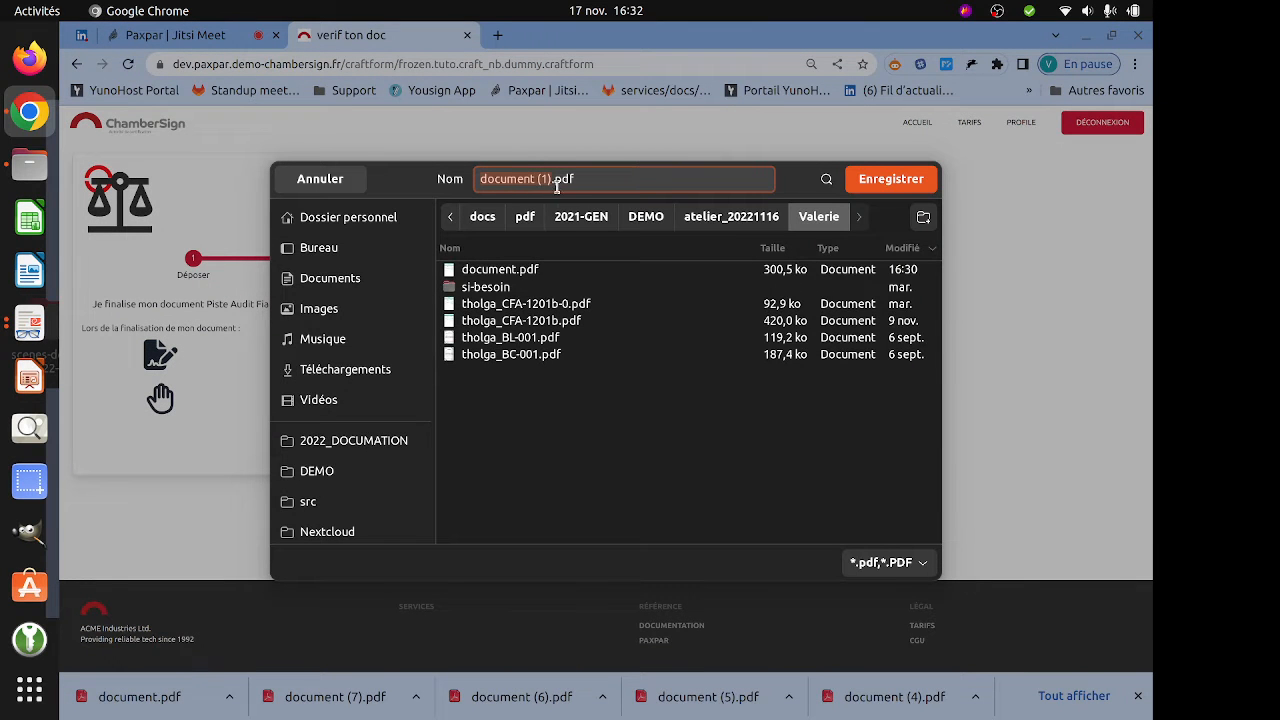
{"action": "left_click", "coordinate": [884, 180]}
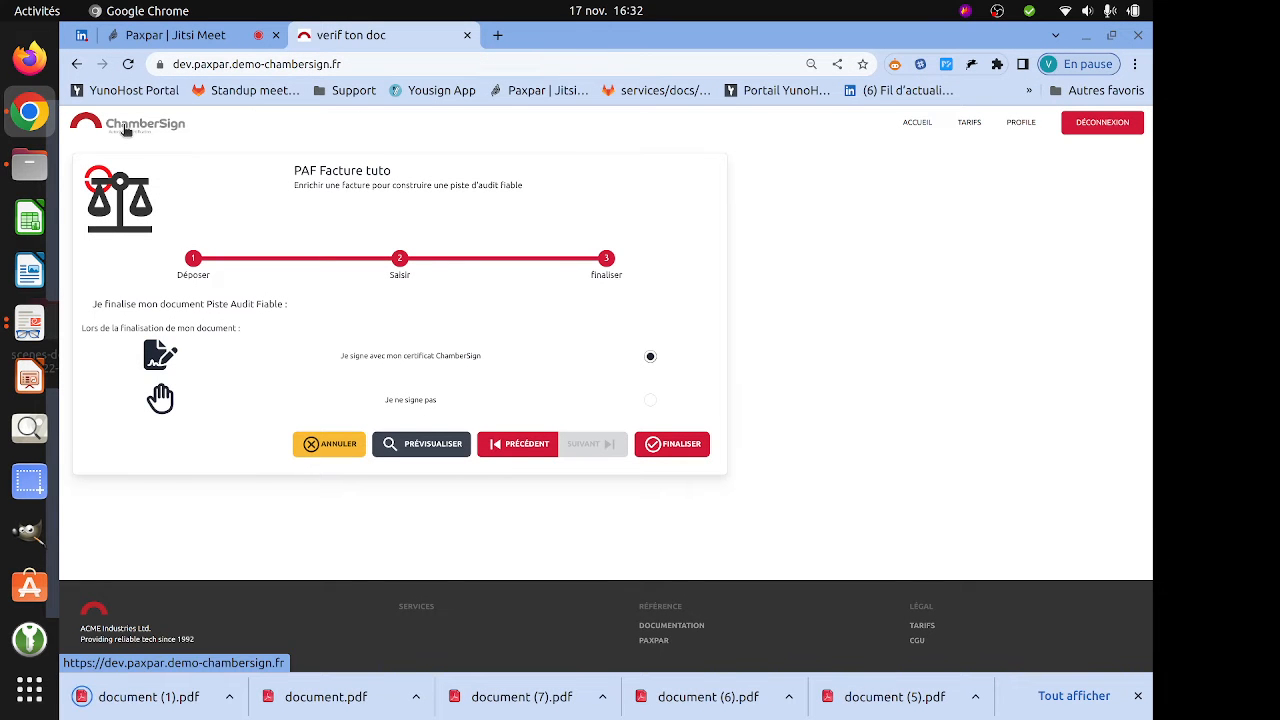
Submit document (1).pdf from the Valerie folder to the check "Je vérifie la cohérence de Piste d'Audit Fiable FML"
{"action": "left_click", "coordinate": [125, 130]}
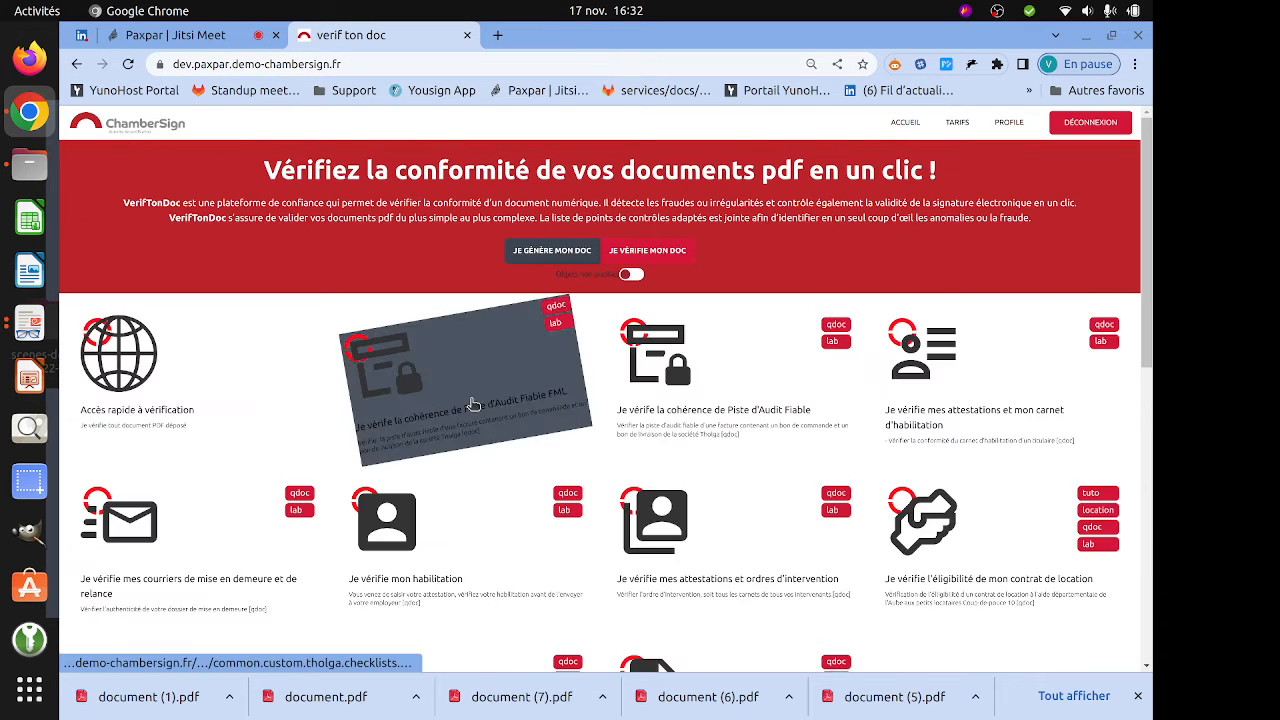
{"action": "left_click", "coordinate": [415, 409]}
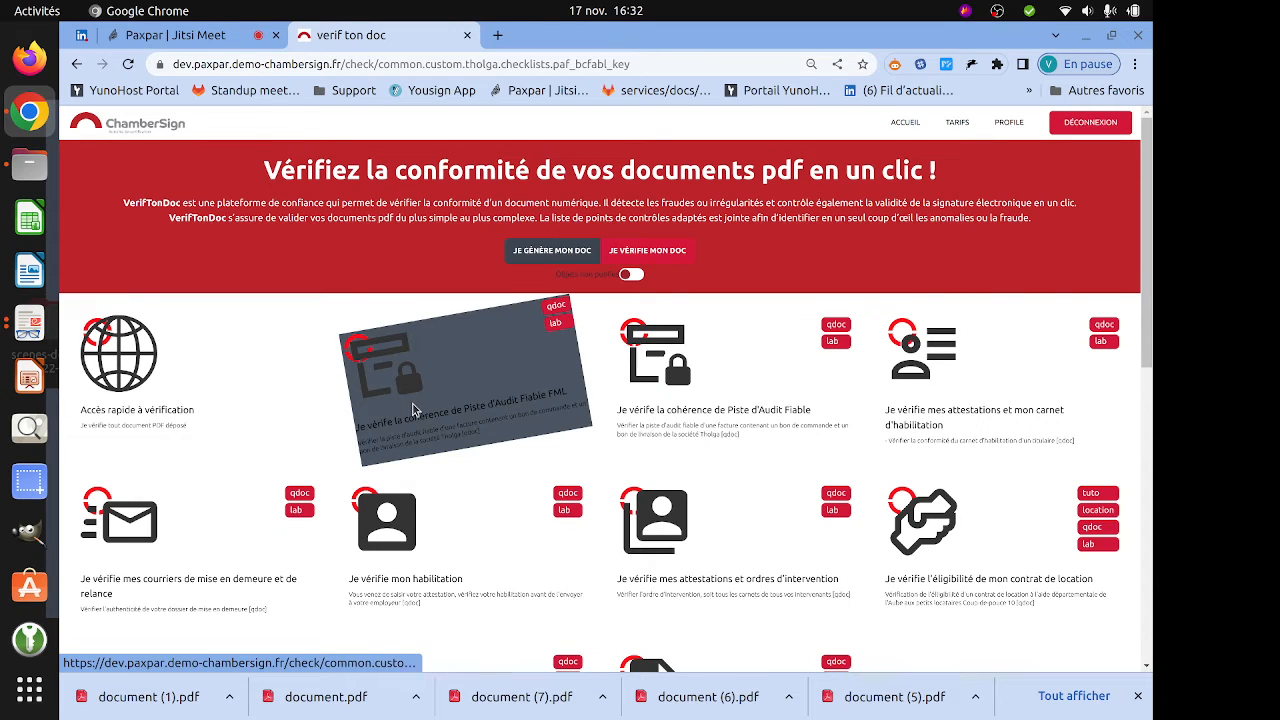
{"action": "left_click", "coordinate": [29, 164]}
{"action": "left_click", "coordinate": [850, 272]}
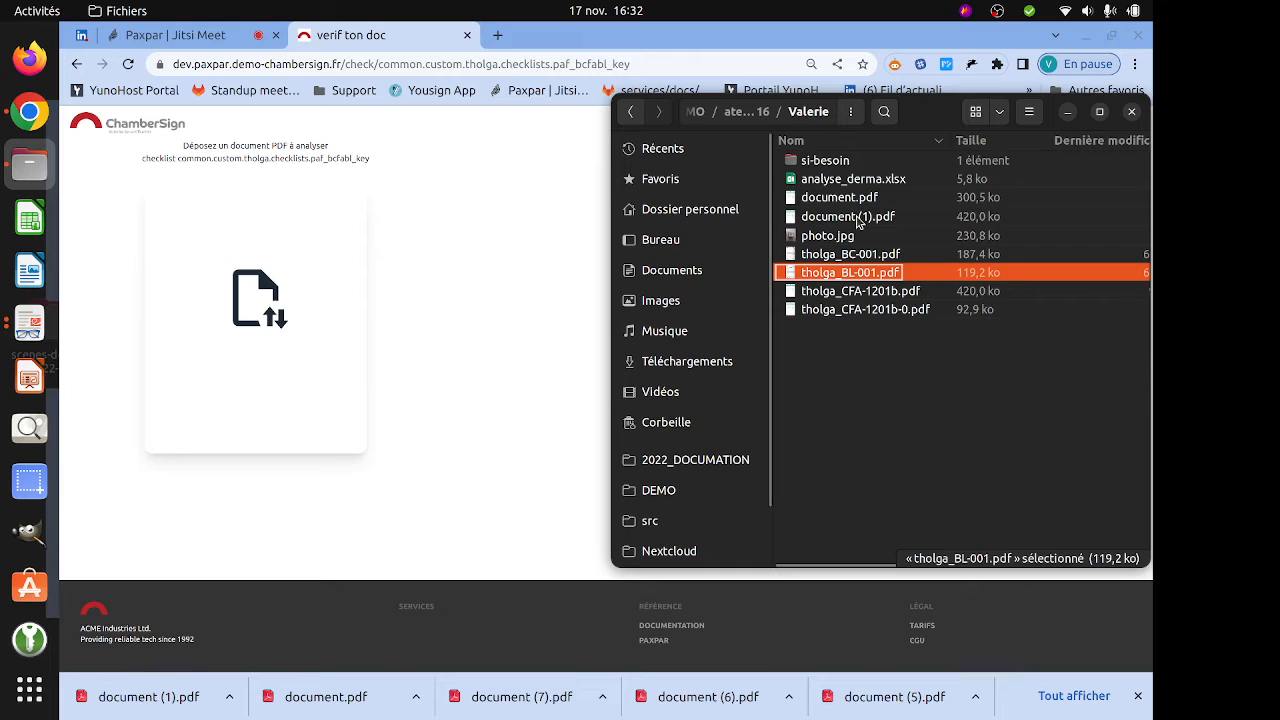
{"action": "left_click_drag", "start_coordinate": [858, 216], "coordinate": [306, 317]}
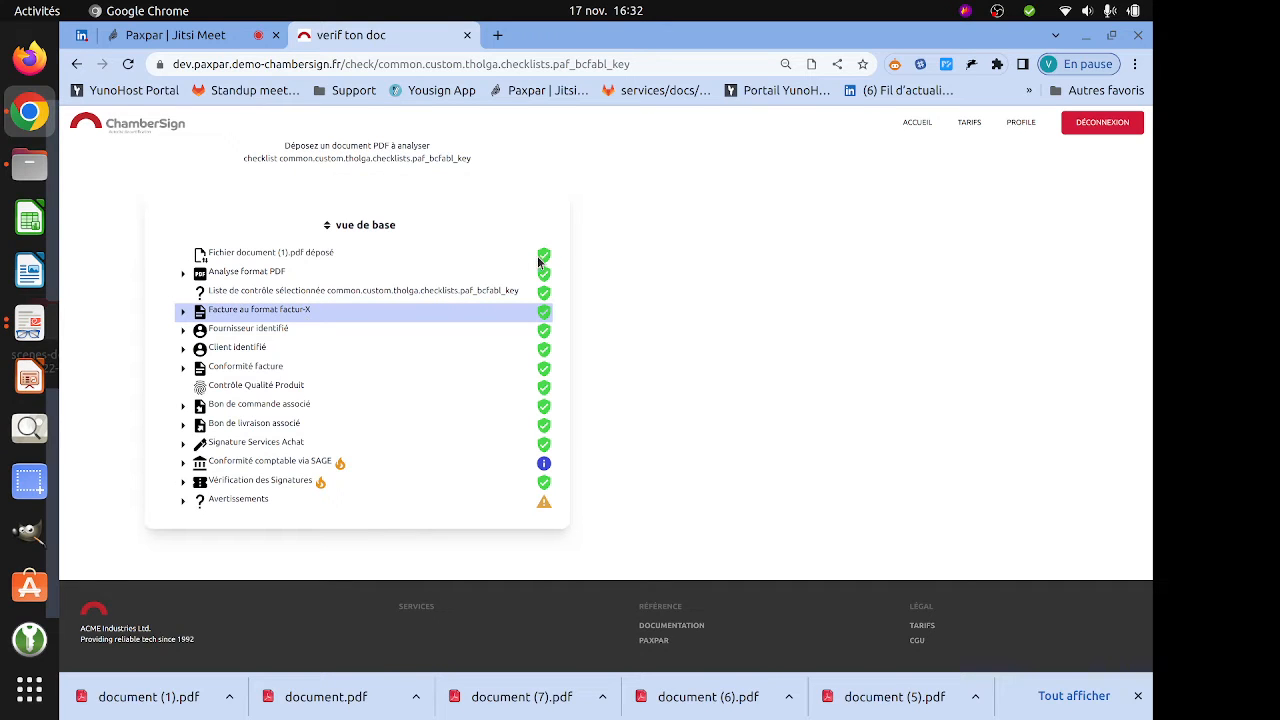
Open document (1).pdf in the document viewer, examine its embedded attachments and close it
{"action": "left_click", "coordinate": [29, 165]}
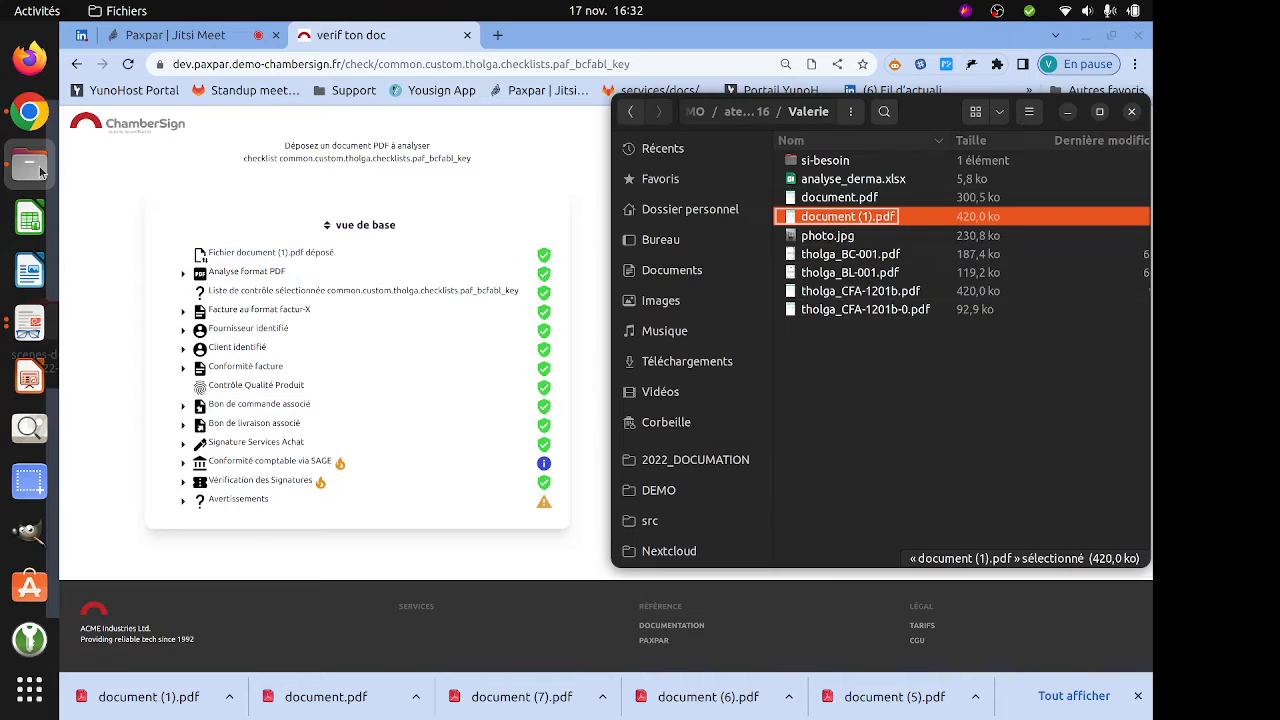
{"action": "double_click", "coordinate": [838, 222]}
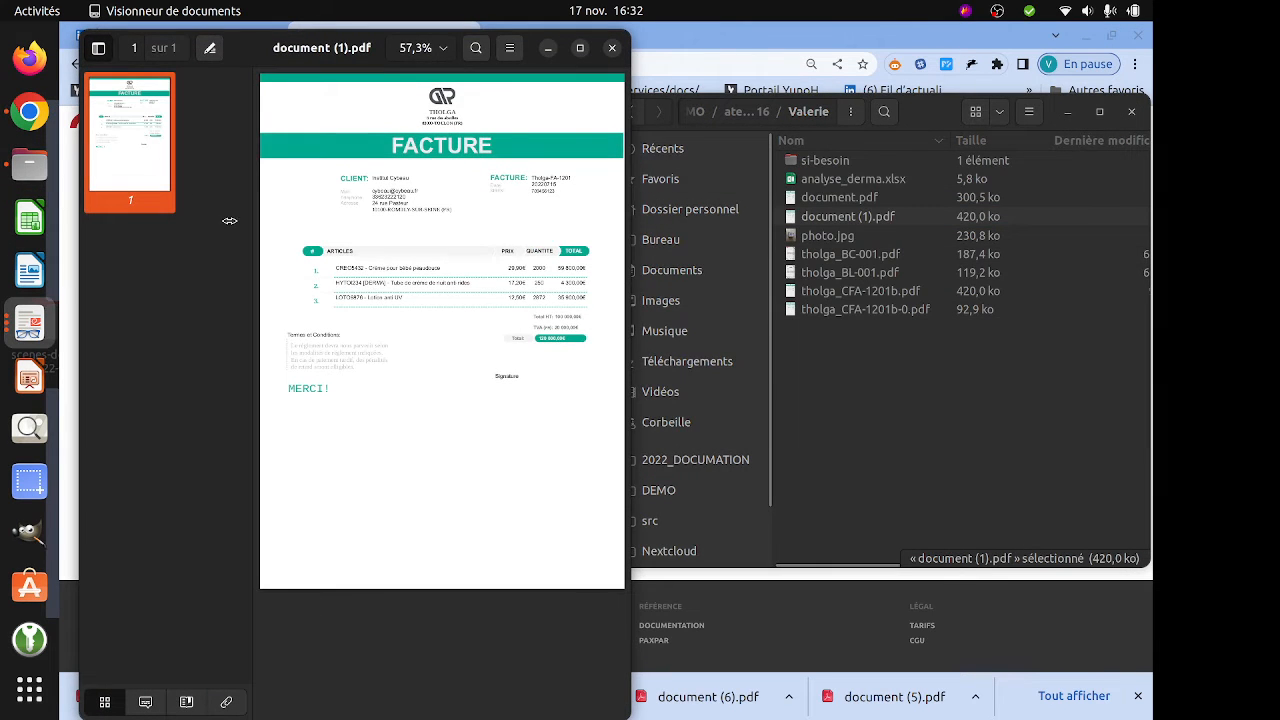
{"action": "left_click", "coordinate": [228, 705]}
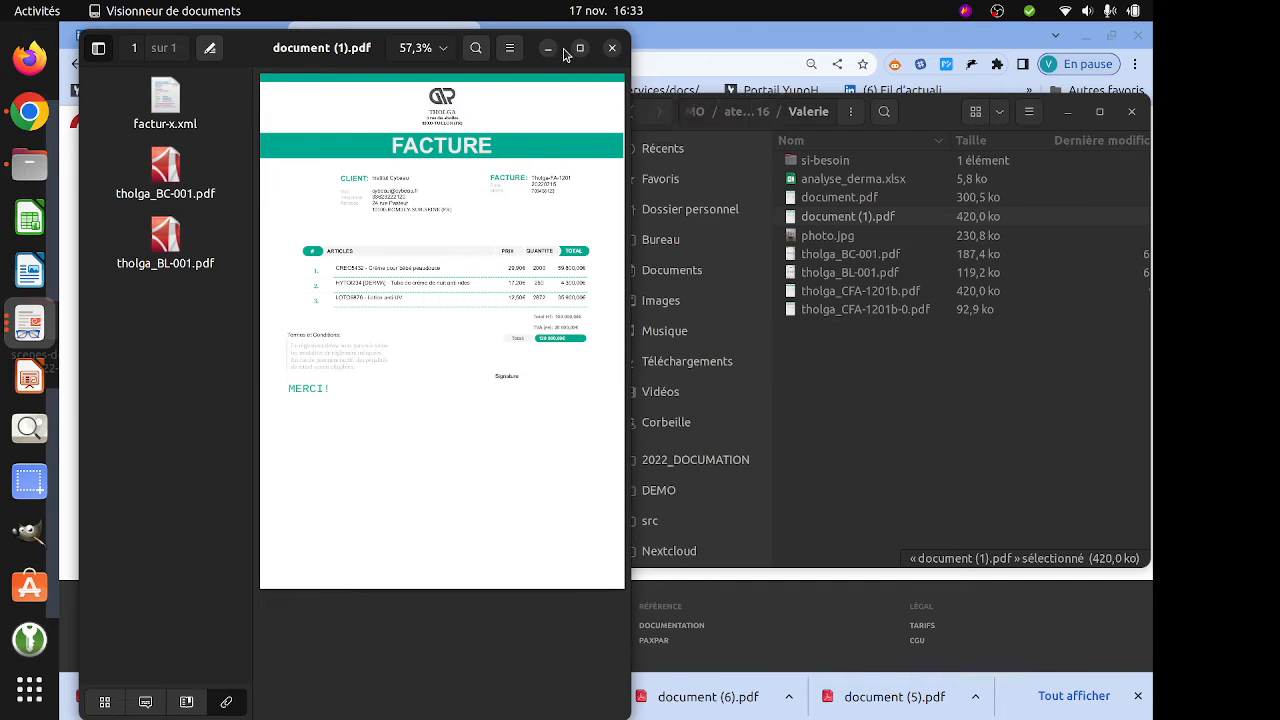
{"action": "left_click", "coordinate": [613, 50]}
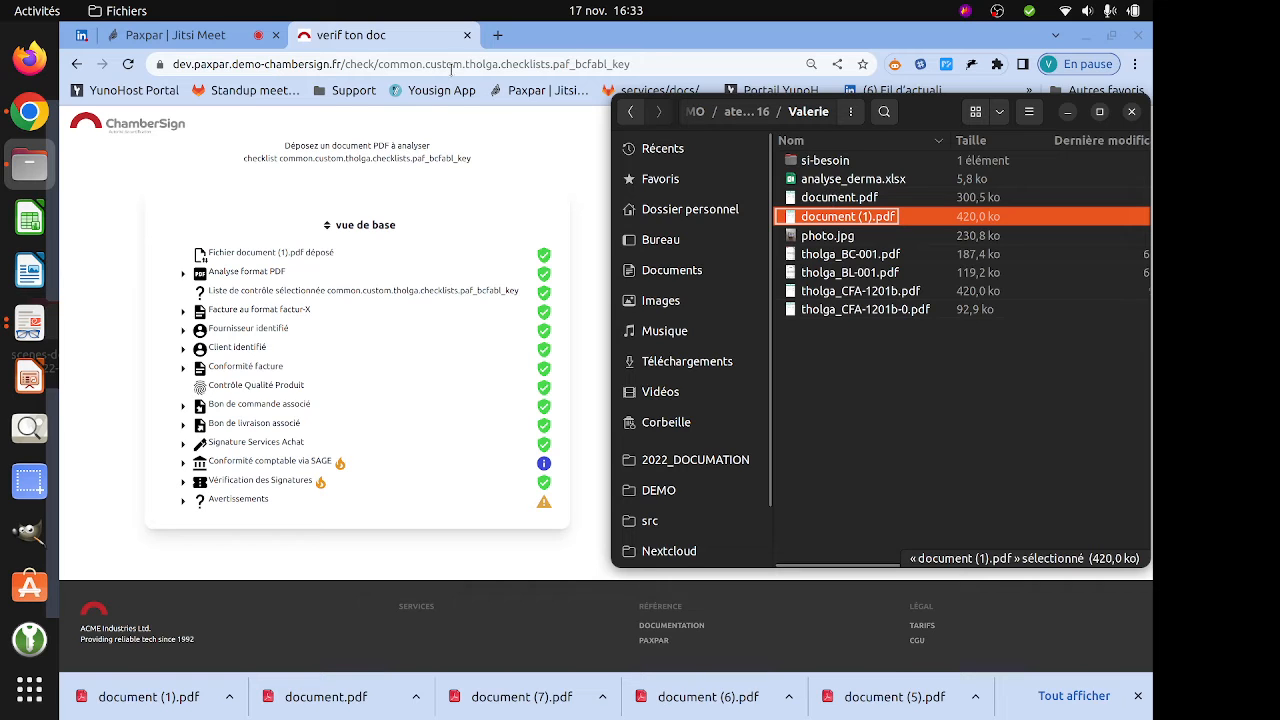
Return to the "PAF Facture tuto" generation form and add analyse_derma.xlsx and photo.jpg from the Valerie folder
{"action": "left_click", "coordinate": [160, 123]}
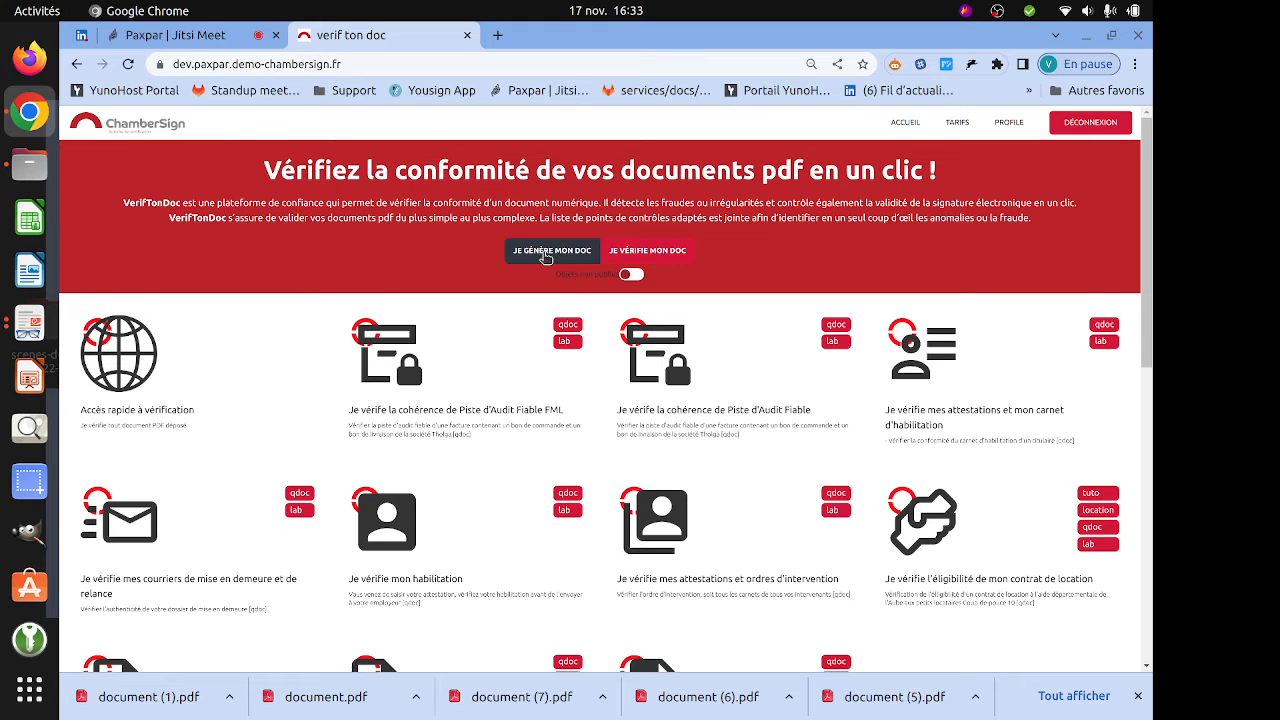
{"action": "left_click", "coordinate": [543, 259]}
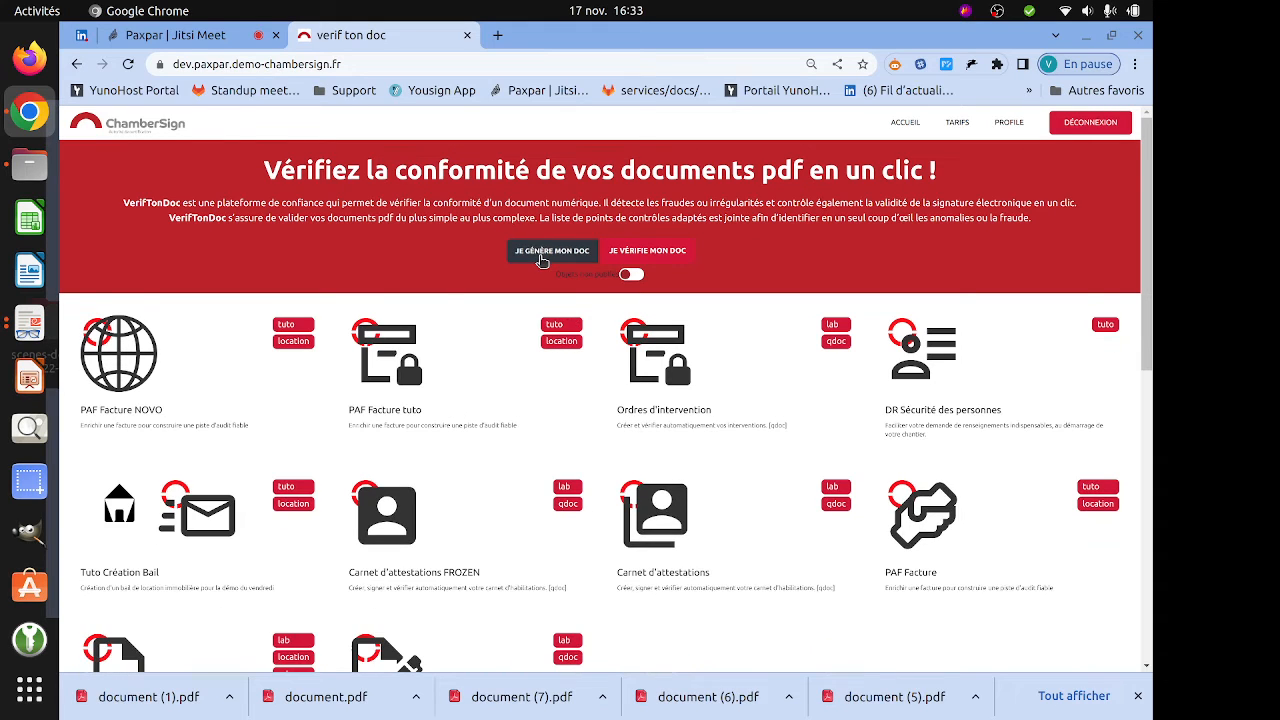
{"action": "left_click", "coordinate": [397, 363]}
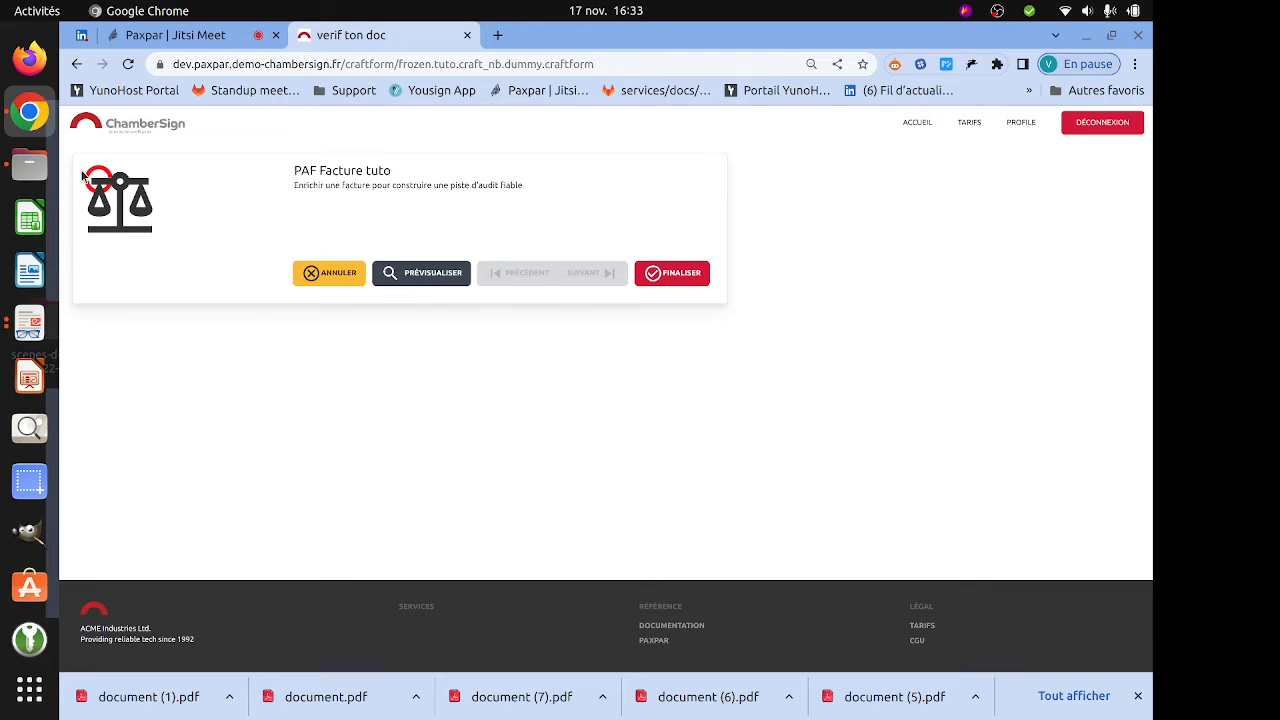
{"action": "left_click", "coordinate": [31, 172]}
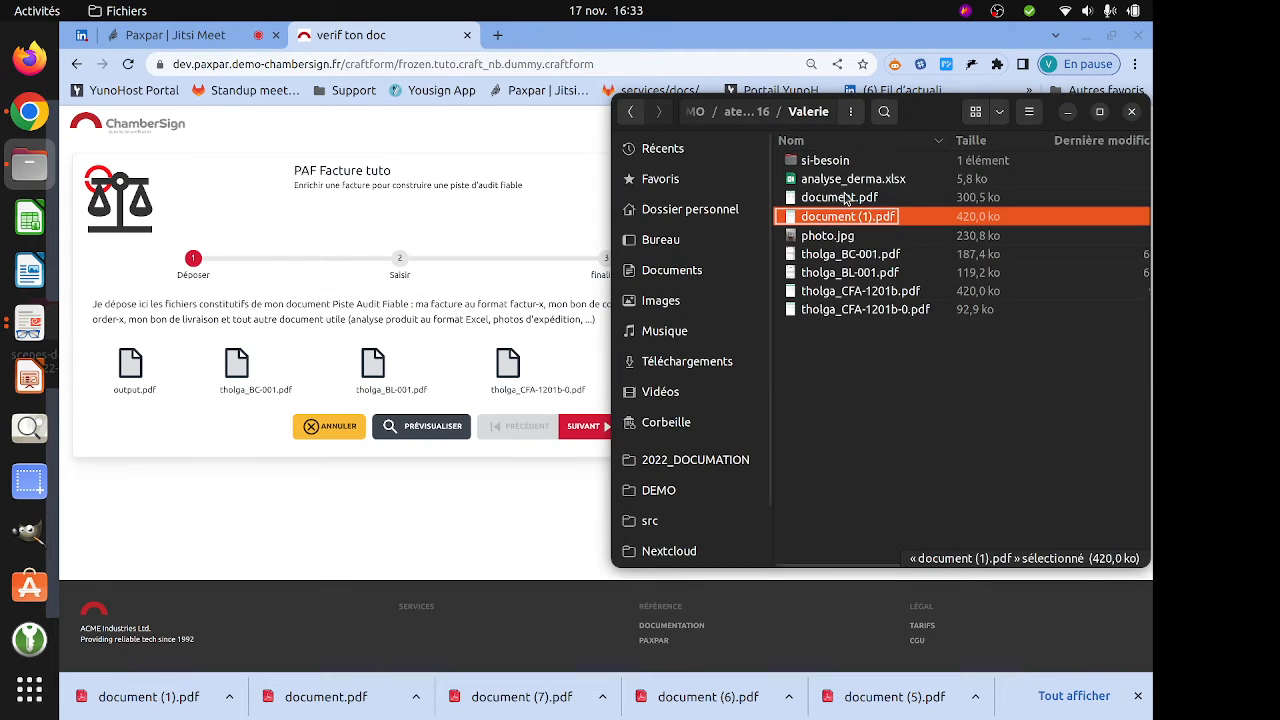
{"action": "left_click", "coordinate": [847, 180]}
{"action": "left_click_drag", "start_coordinate": [847, 186], "coordinate": [405, 362]}
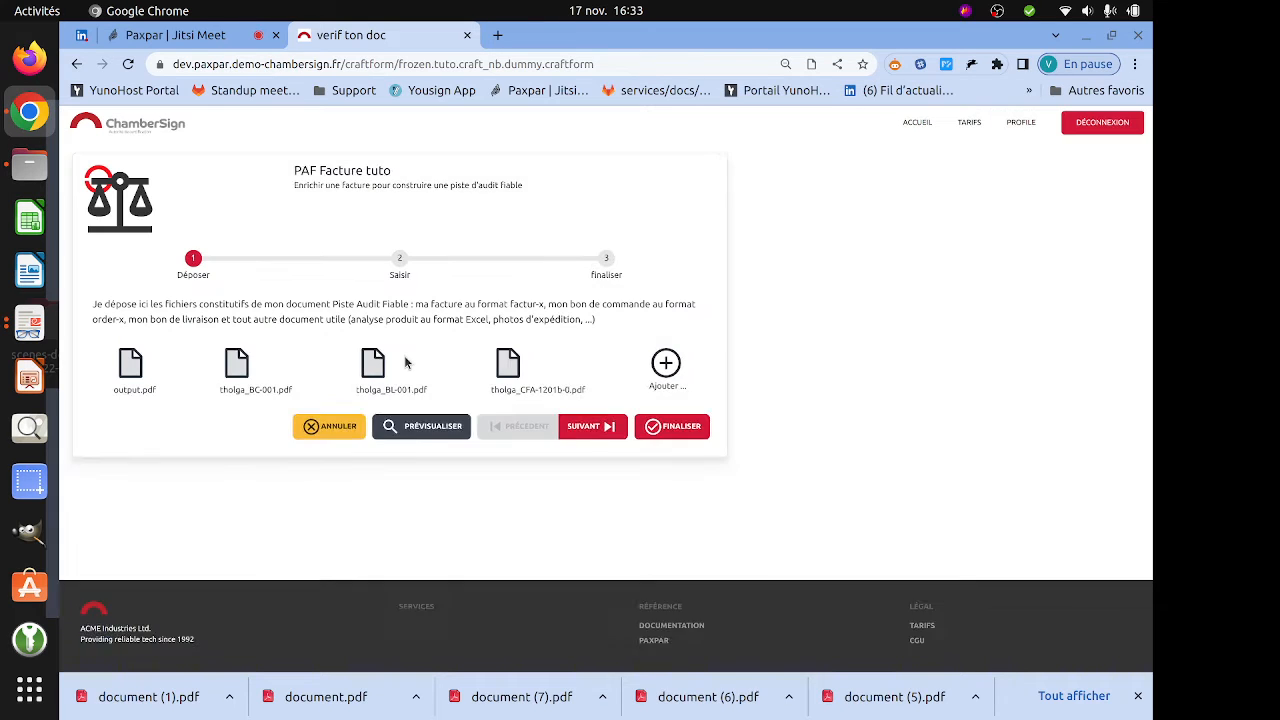
{"action": "left_click", "coordinate": [29, 165]}
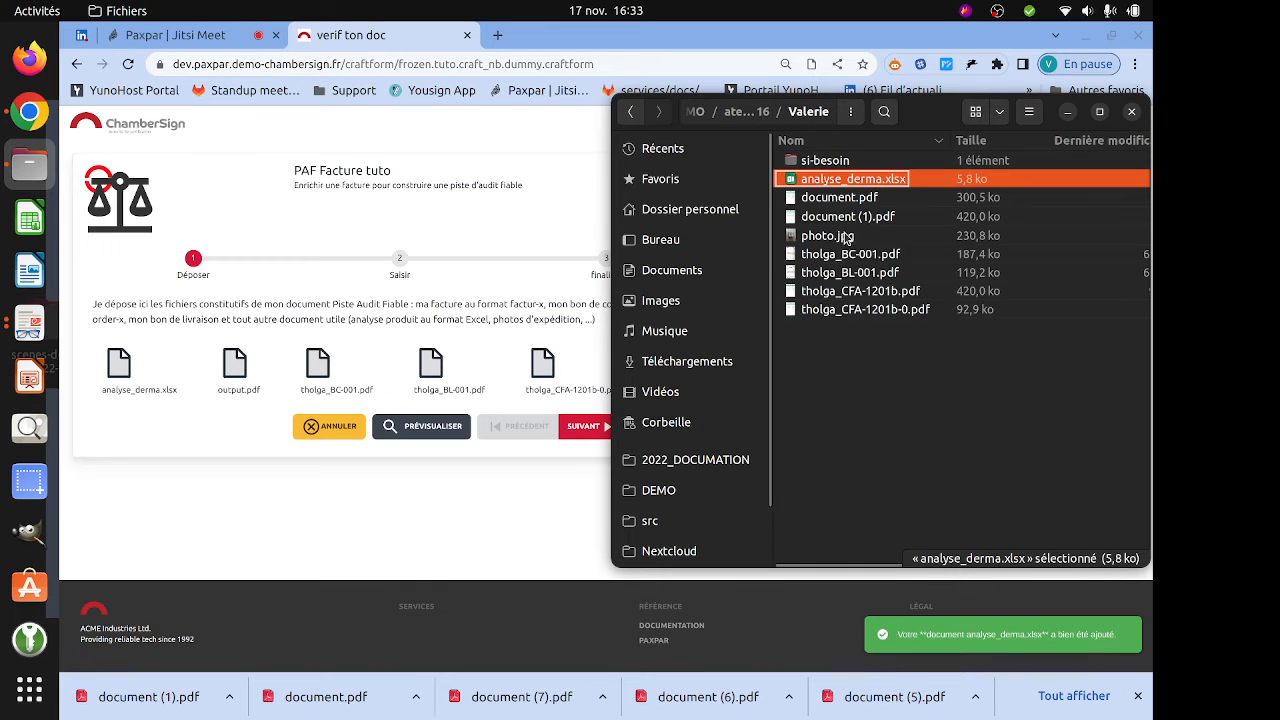
{"action": "left_click", "coordinate": [846, 237]}
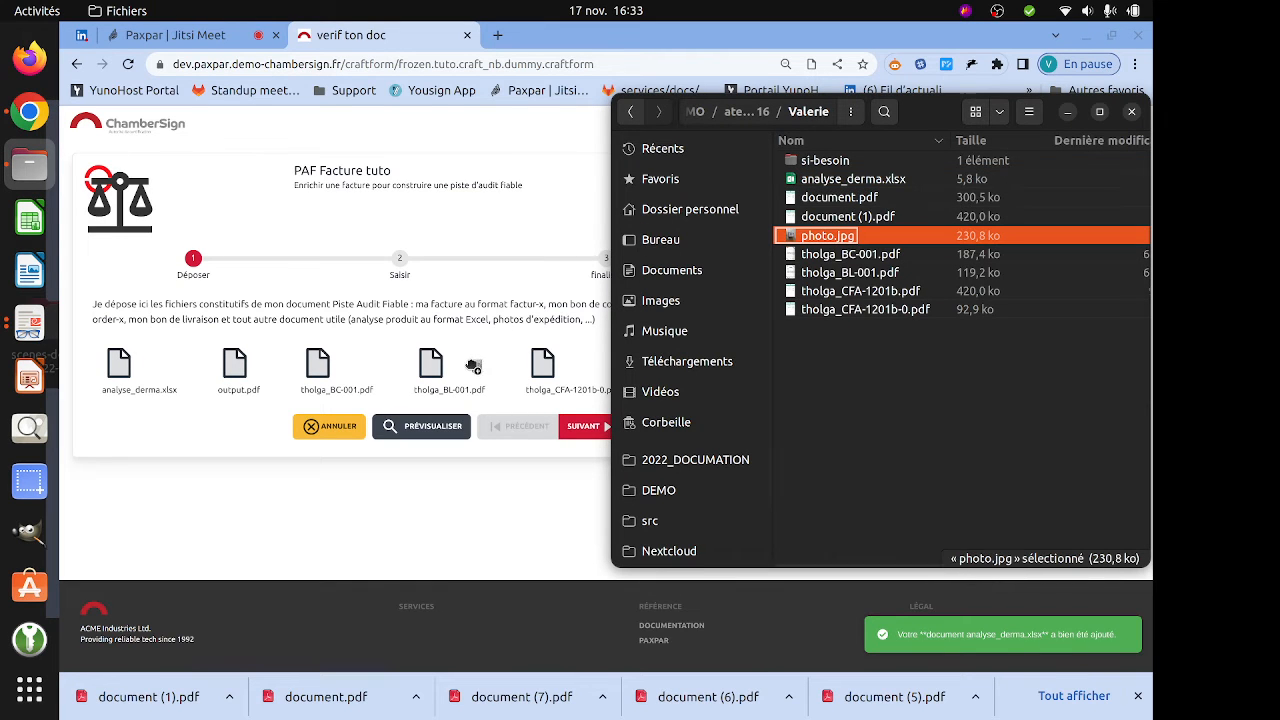
{"action": "left_click_drag", "start_coordinate": [474, 370], "coordinate": [472, 370]}
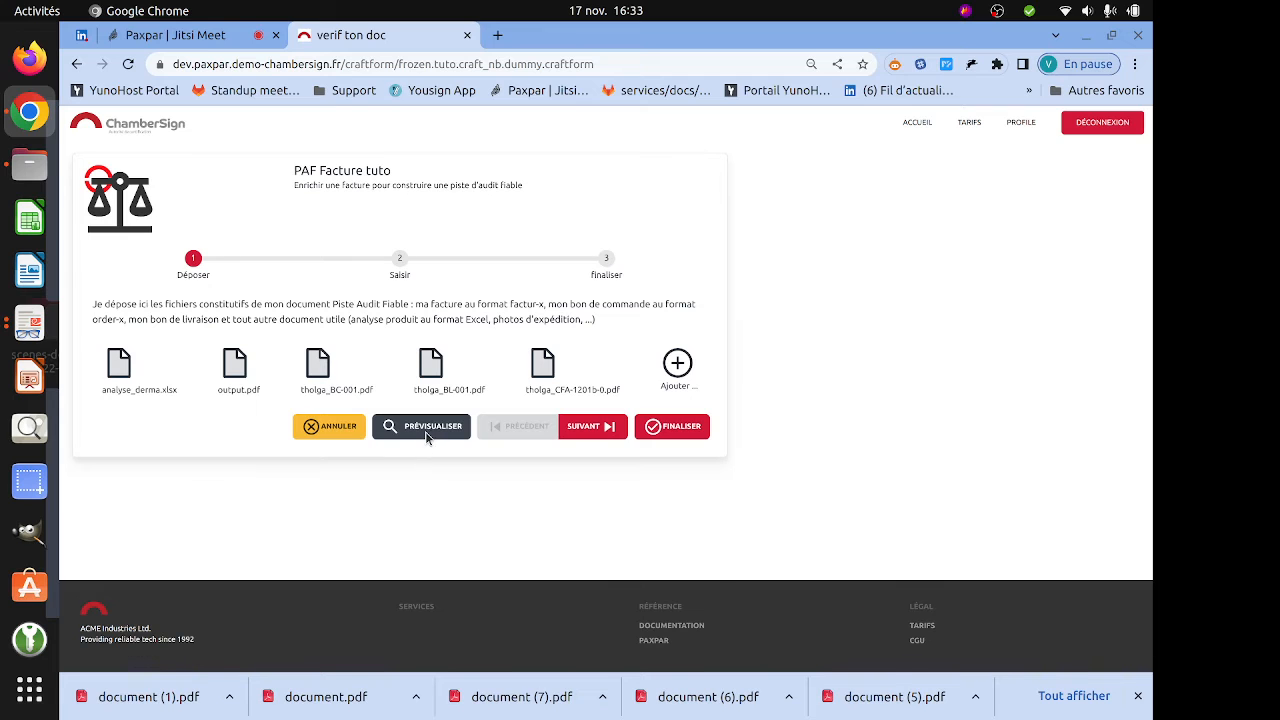
Preview the invoice with its added files and finalise it signed with the ChamberSign certificate, saving it as document (2).pdf
{"action": "left_click", "coordinate": [426, 434]}
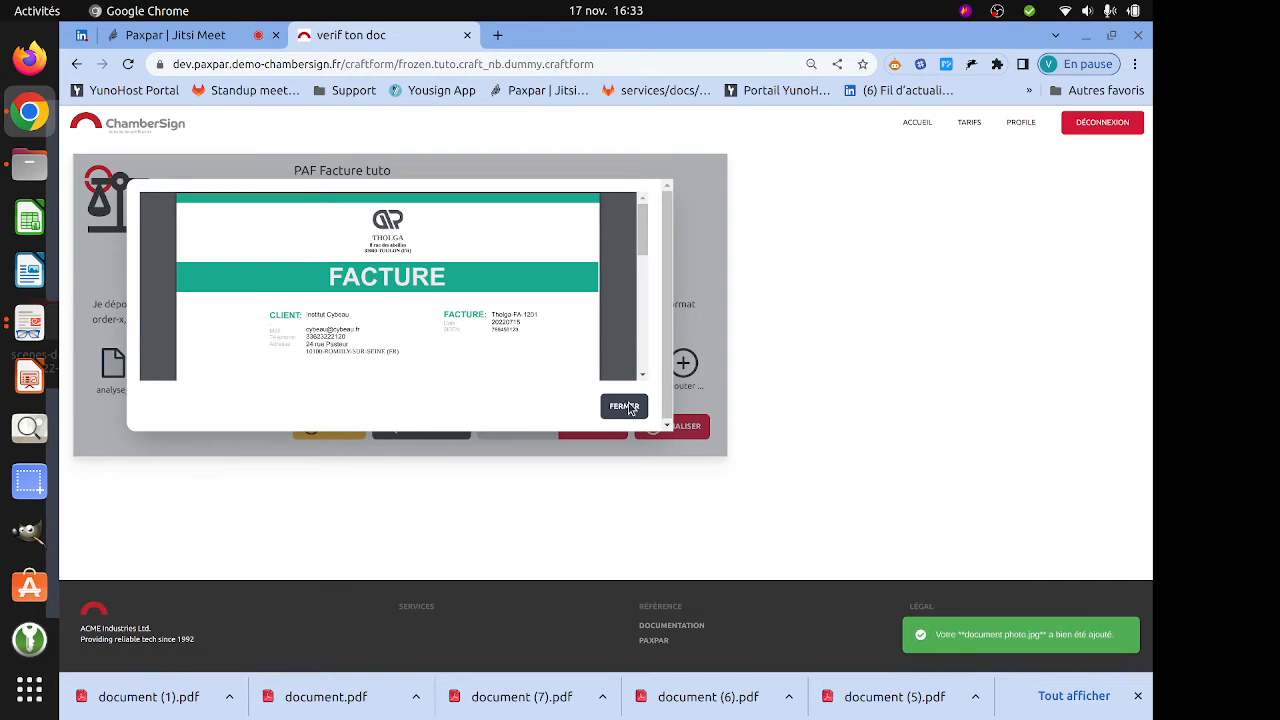
{"action": "left_click", "coordinate": [693, 429]}
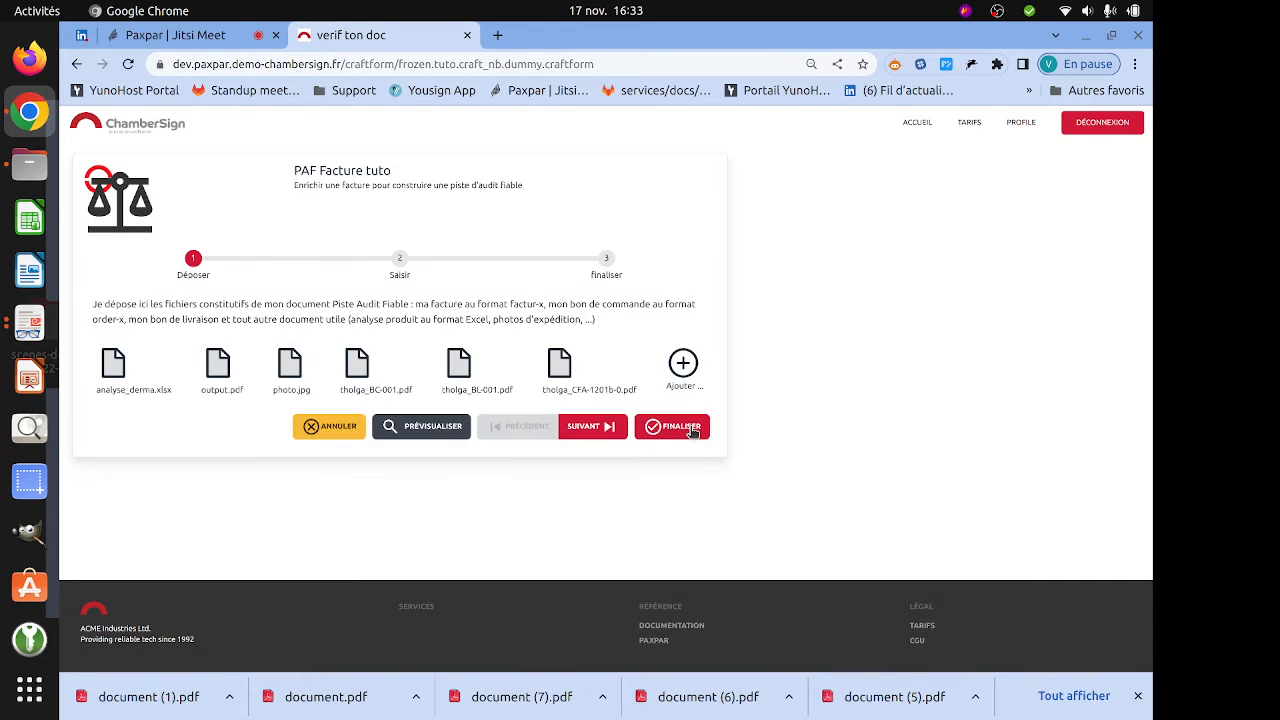
{"action": "left_click", "coordinate": [692, 430]}
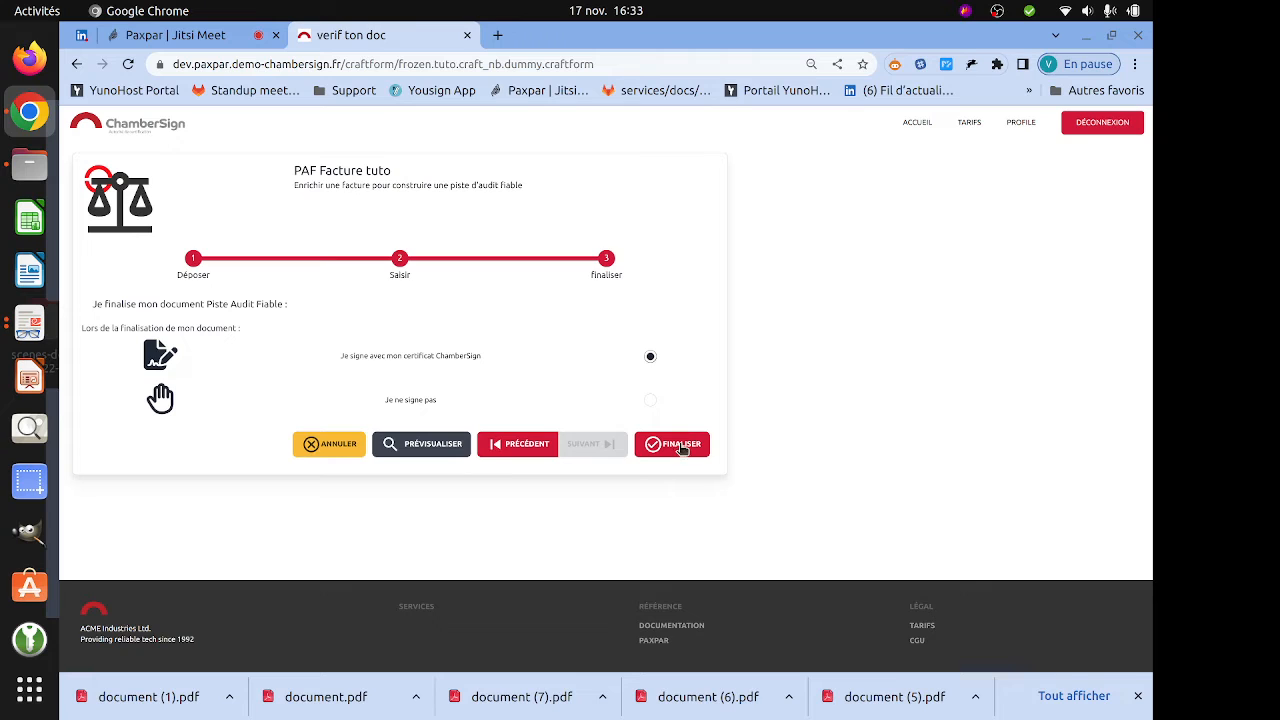
{"action": "left_click", "coordinate": [681, 448]}
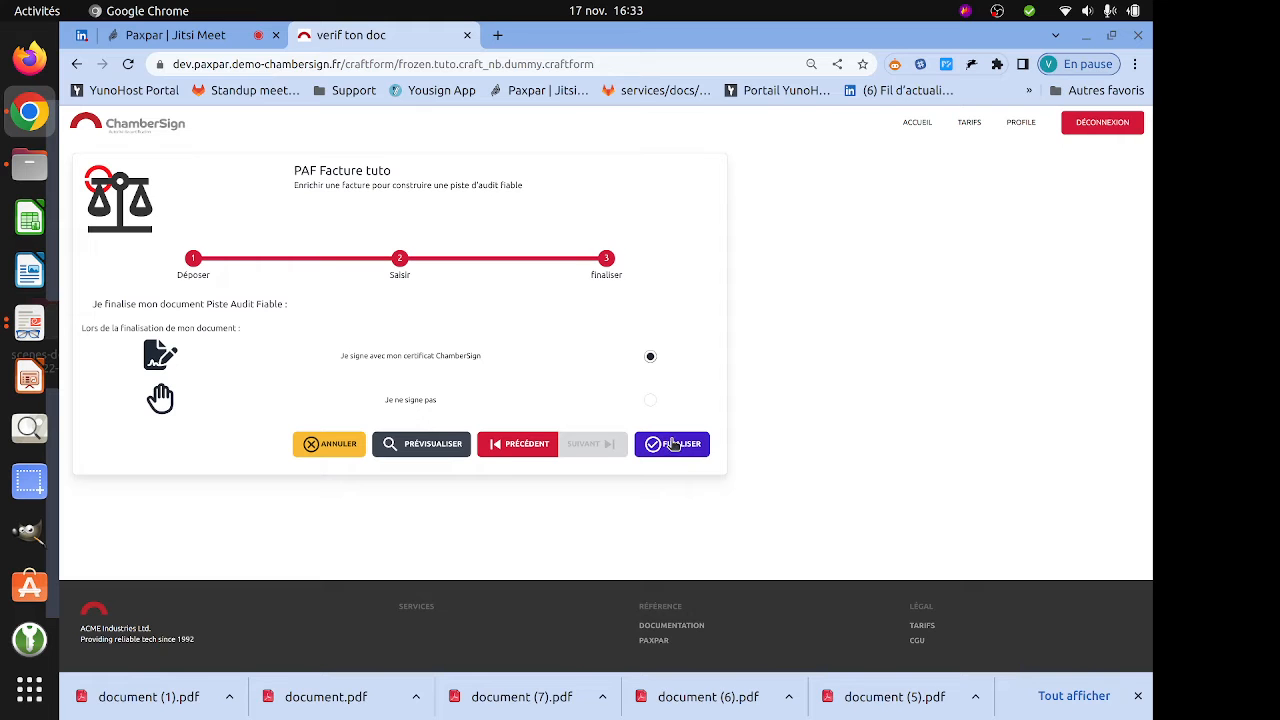
{"action": "left_click", "coordinate": [672, 443]}
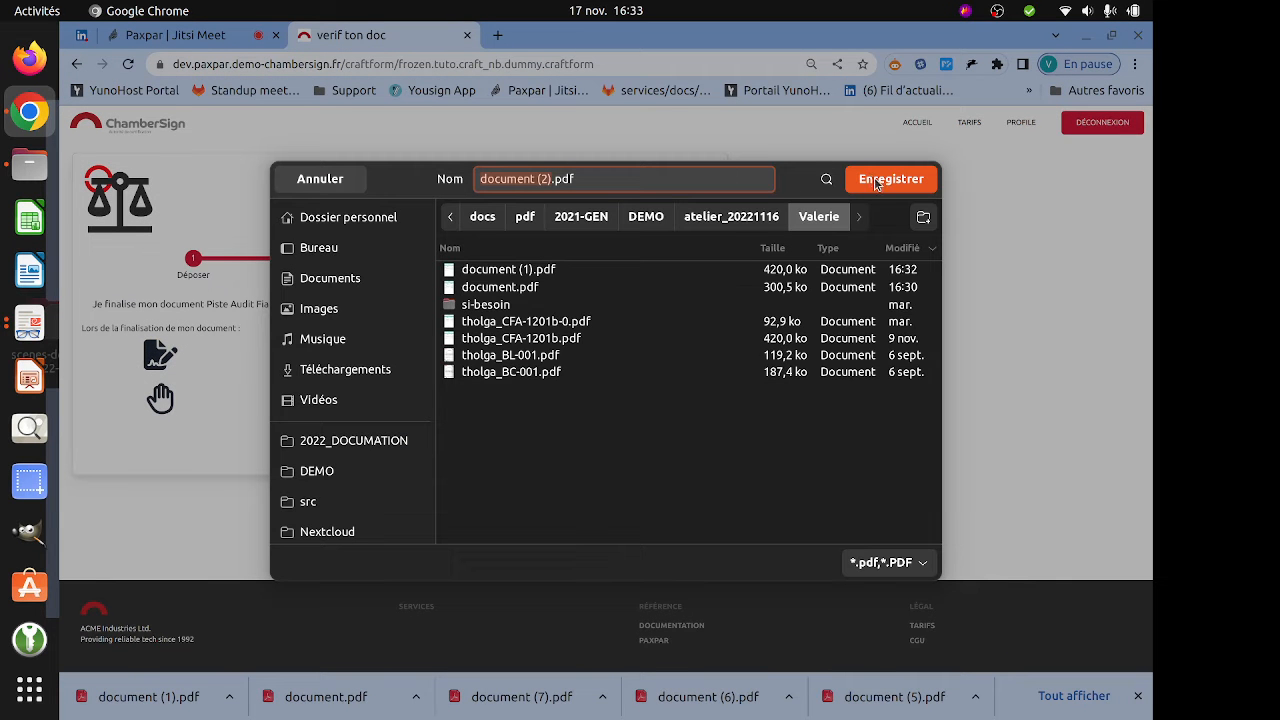
{"action": "left_click", "coordinate": [884, 182]}
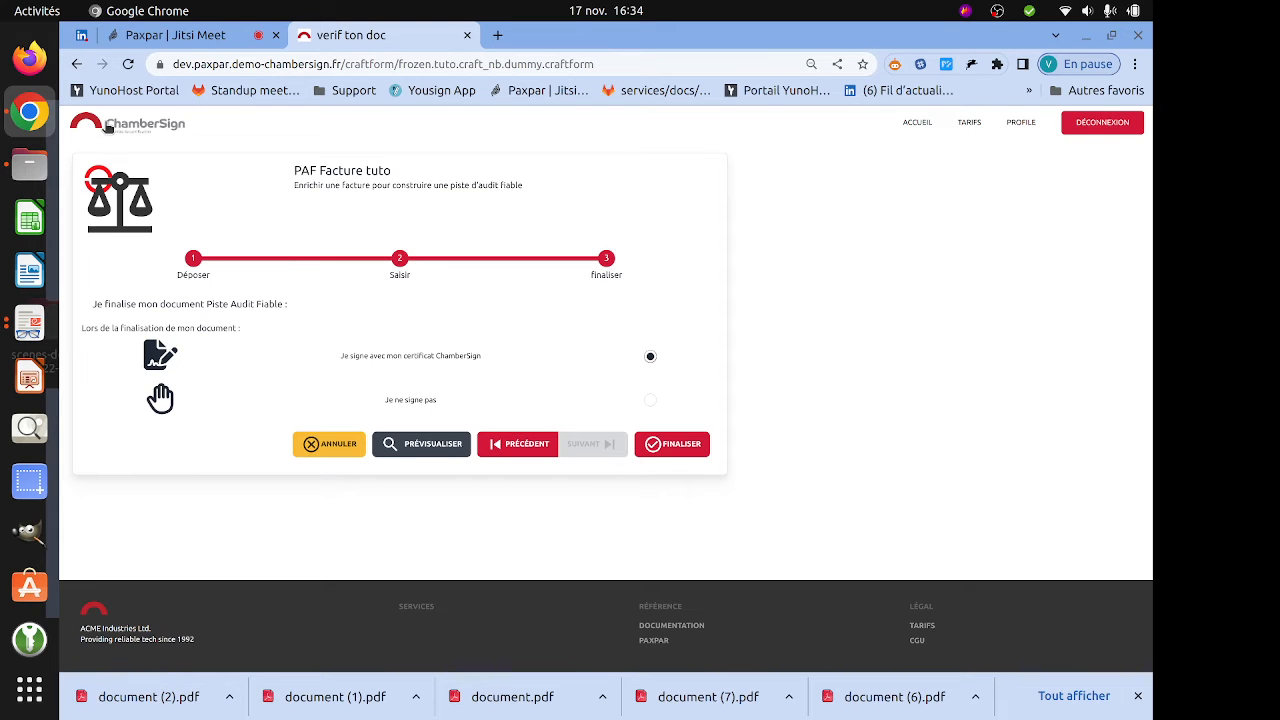
Return to the platform's home page, then examine the attachments embedded in document (2).pdf in the document viewer and close it
{"action": "left_click", "coordinate": [107, 128]}
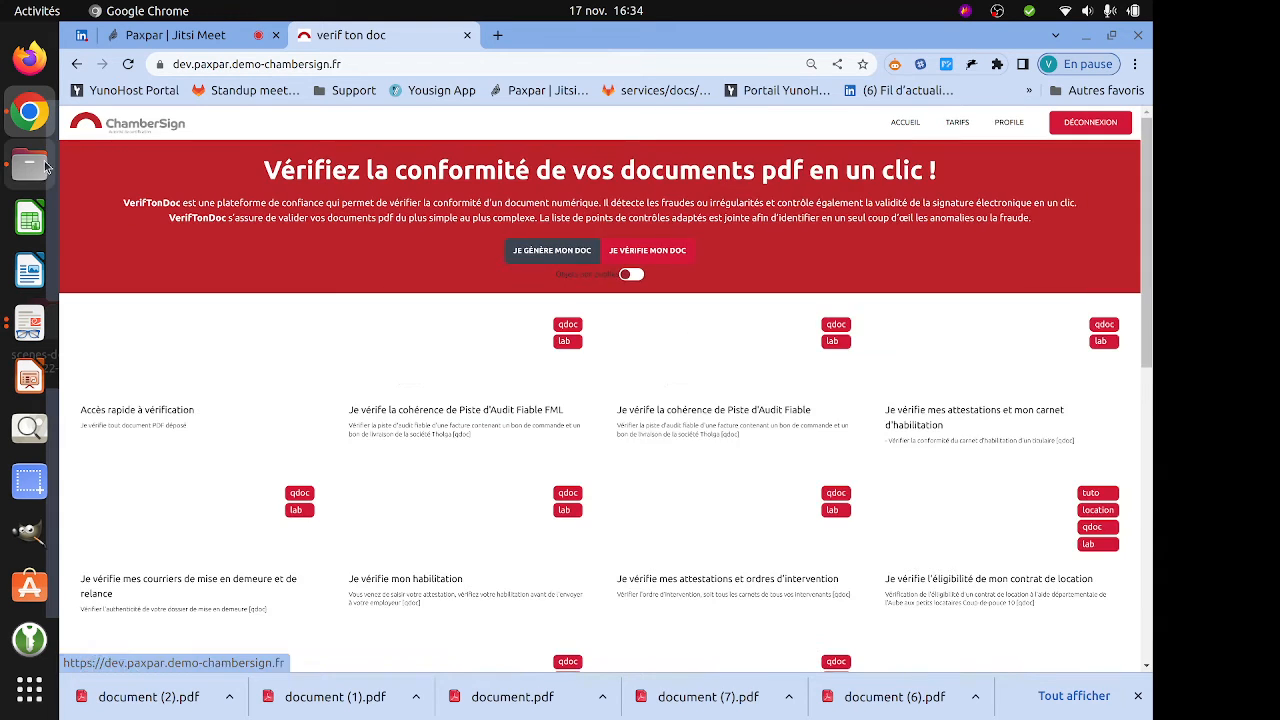
{"action": "left_click", "coordinate": [44, 166]}
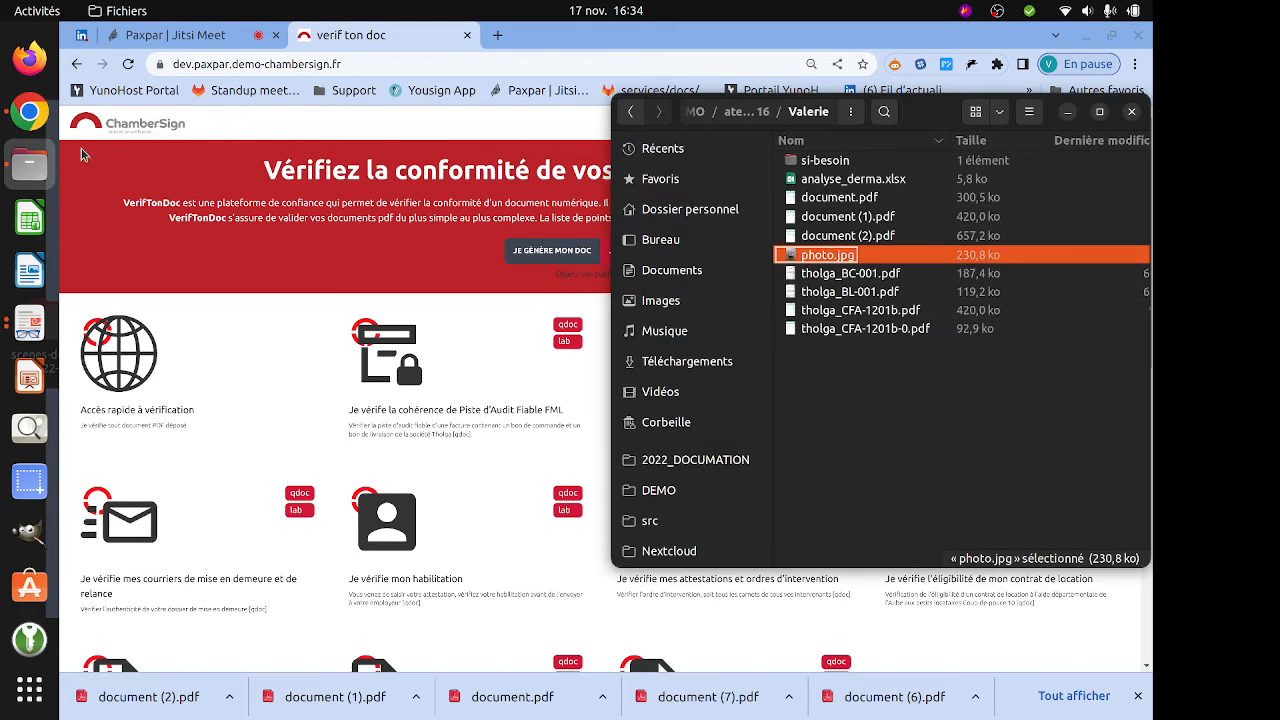
{"action": "left_click", "coordinate": [826, 238]}
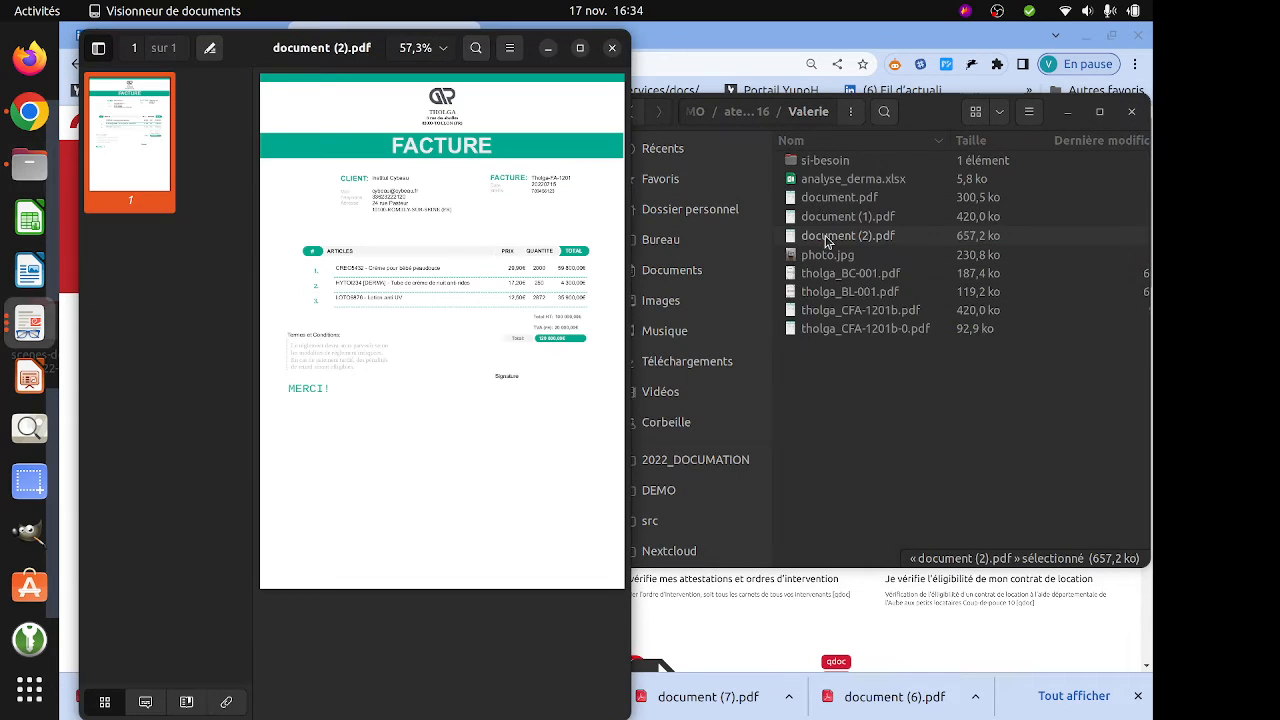
{"action": "left_click", "coordinate": [225, 707]}
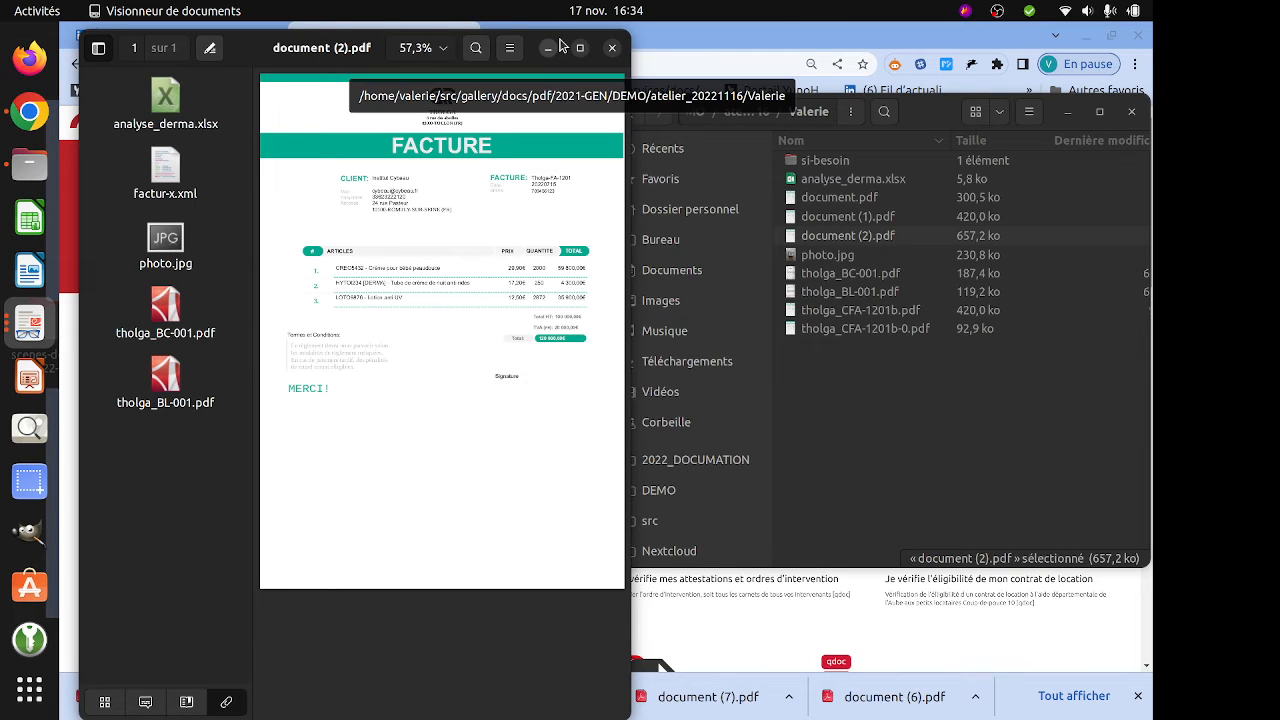
{"action": "left_click", "coordinate": [613, 50]}
{"action": "left_click", "coordinate": [1016, 116]}
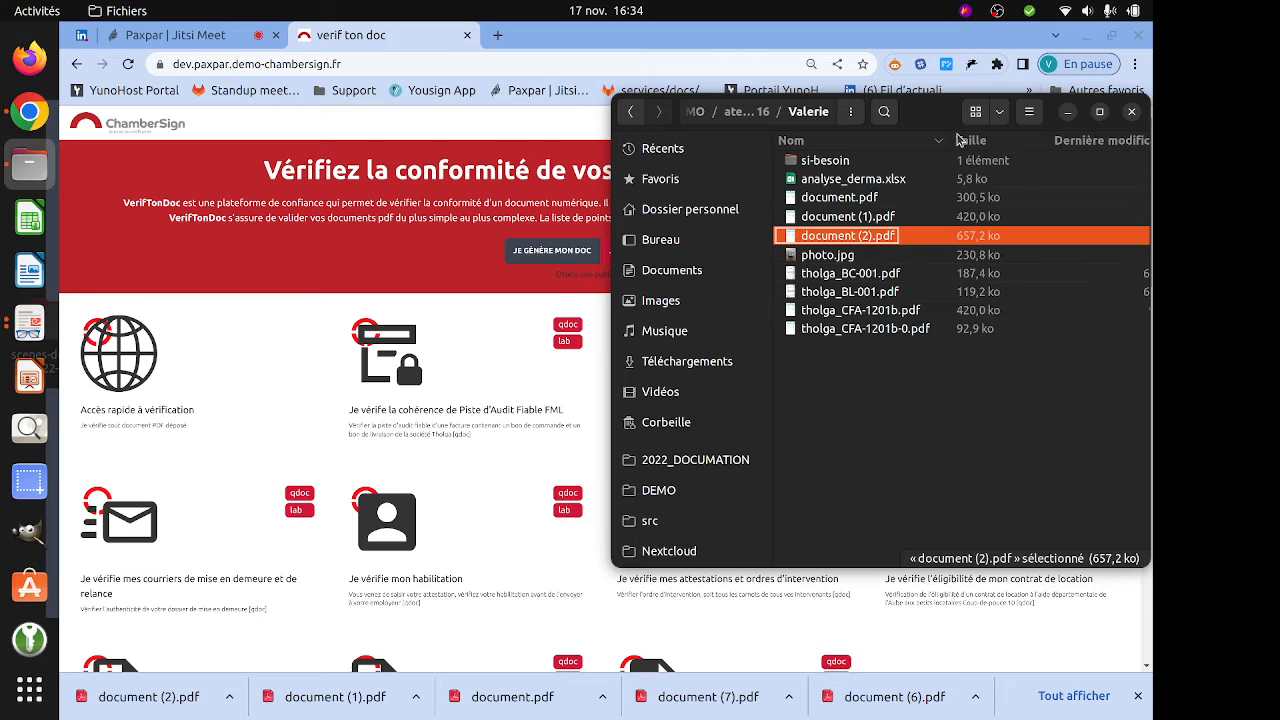
Close the file manager, view the active speaker enlarged in the Jitsi meeting and return to the verif ton doc page
{"action": "left_click", "coordinate": [1133, 113]}
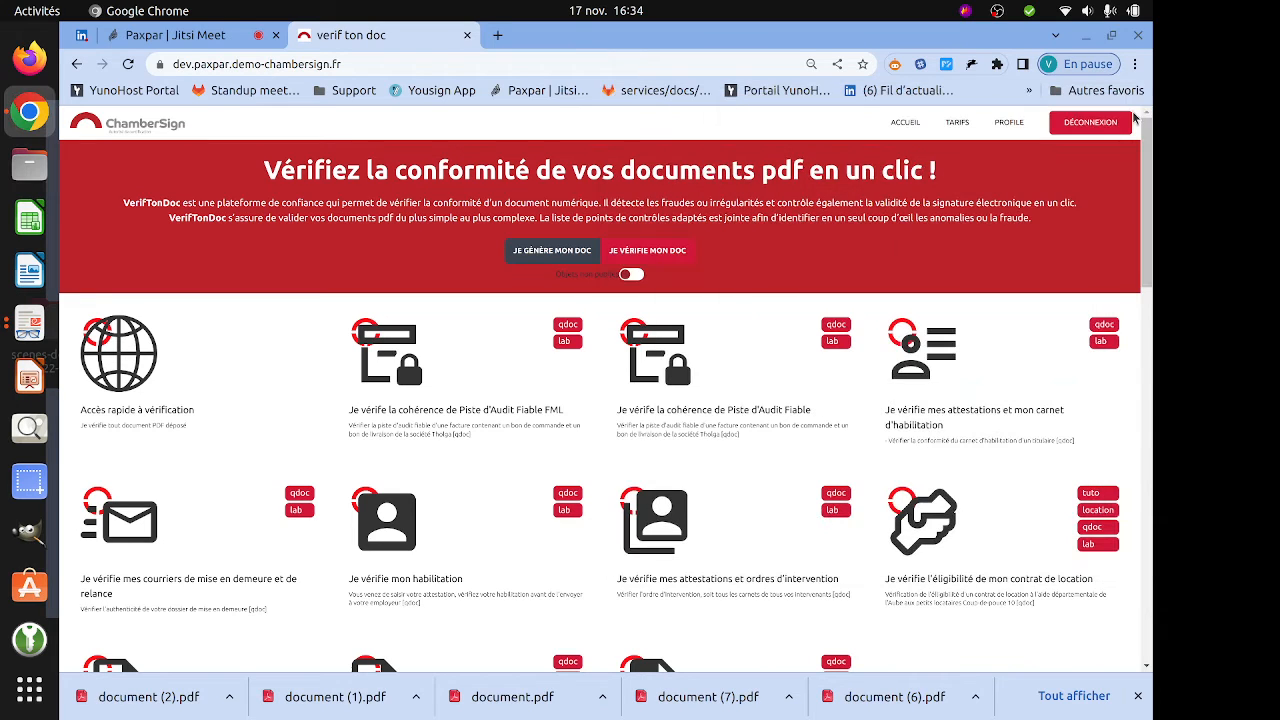
{"action": "left_click", "coordinate": [161, 40]}
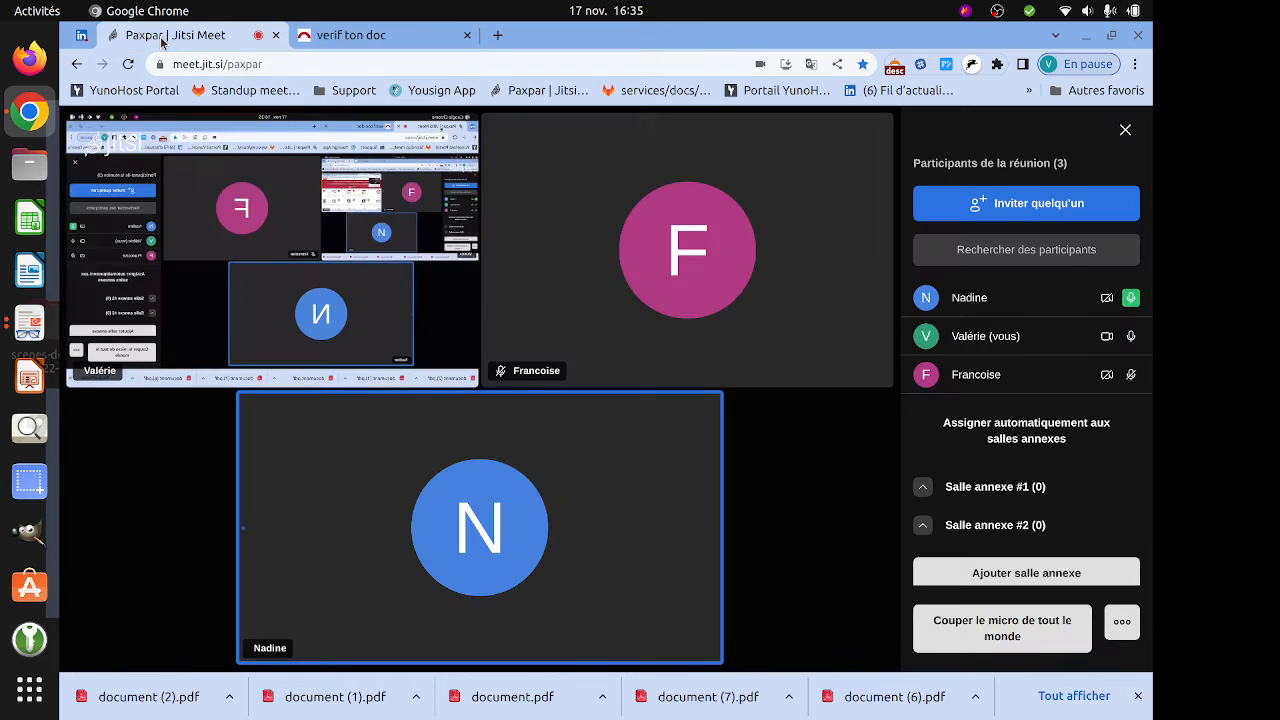
{"action": "left_click", "coordinate": [467, 540]}
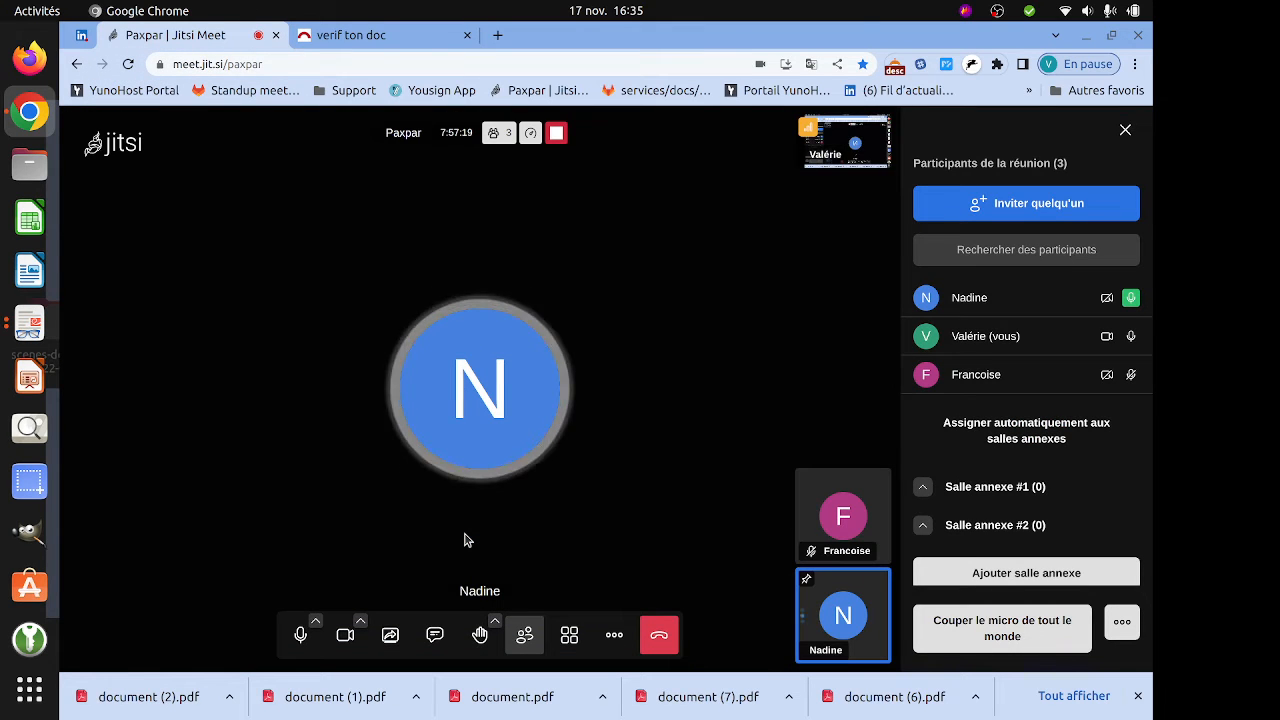
{"action": "left_click", "coordinate": [356, 38]}
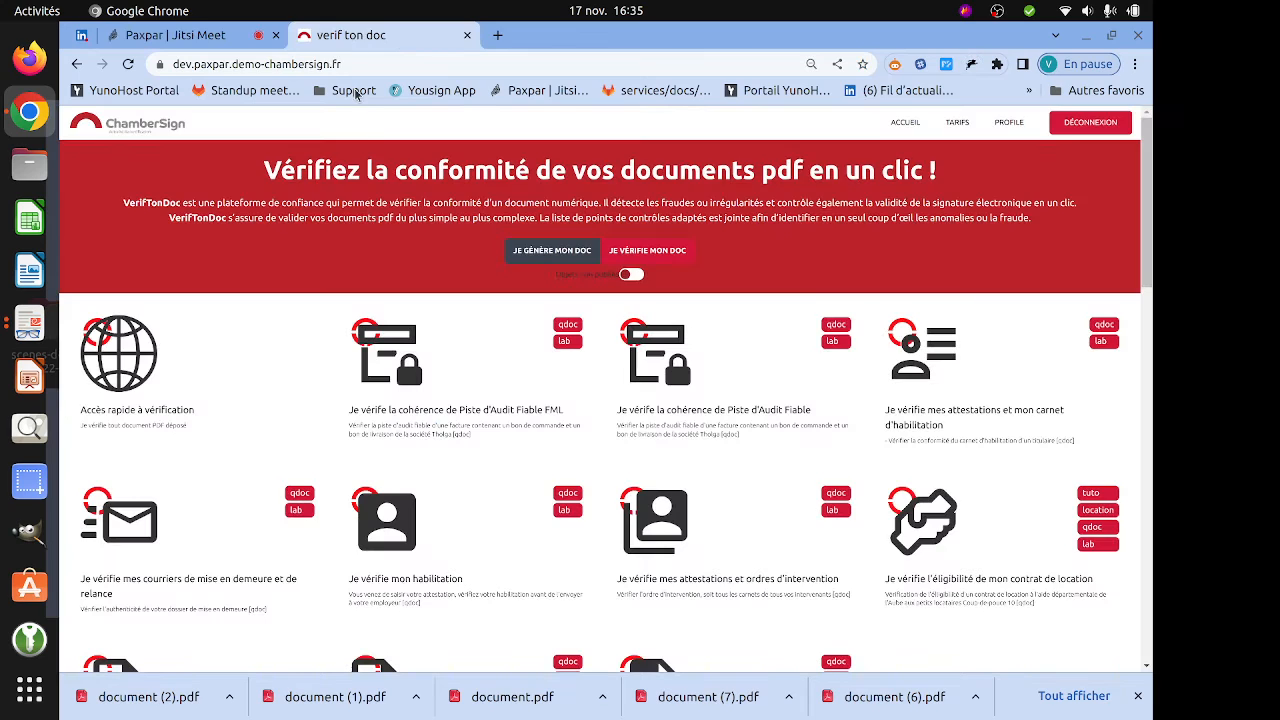
Open the "Piste d'Audit Fiable FML" check and place the first subfolder of DEMO/atelier_20221116 beside its upload area
{"action": "left_click", "coordinate": [391, 358]}
{"action": "left_click", "coordinate": [22, 172]}
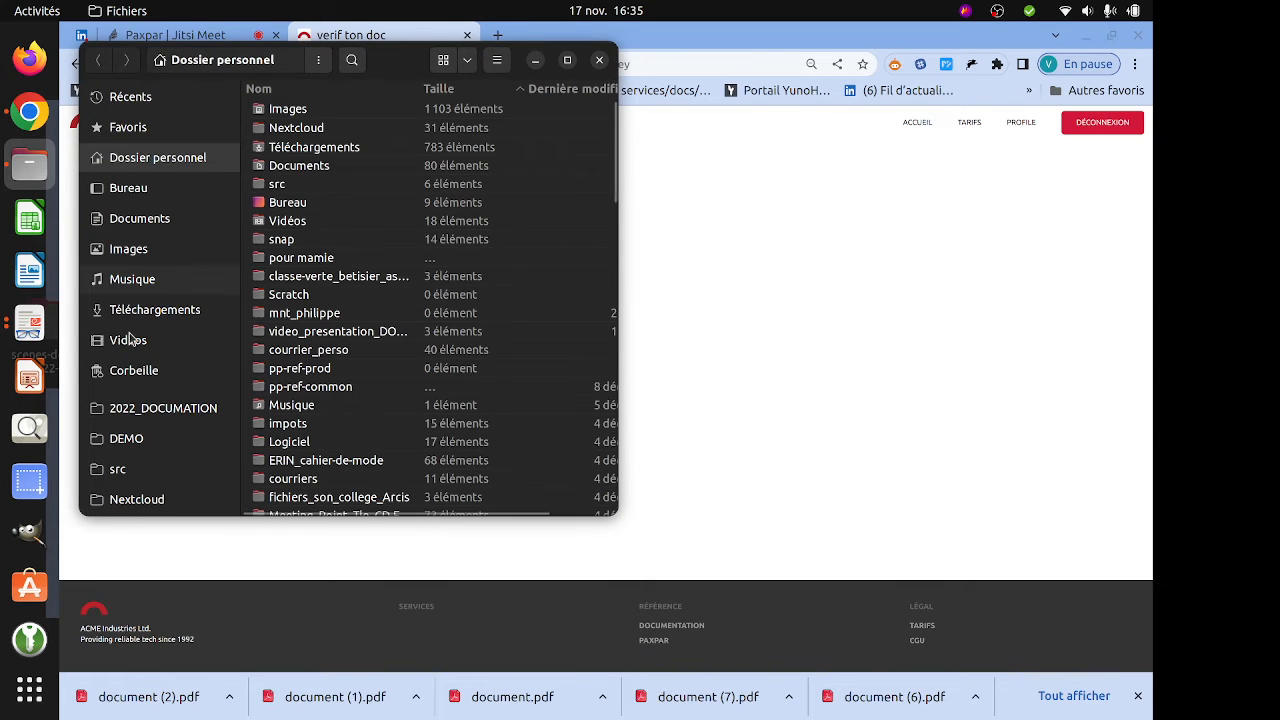
{"action": "left_click", "coordinate": [125, 452]}
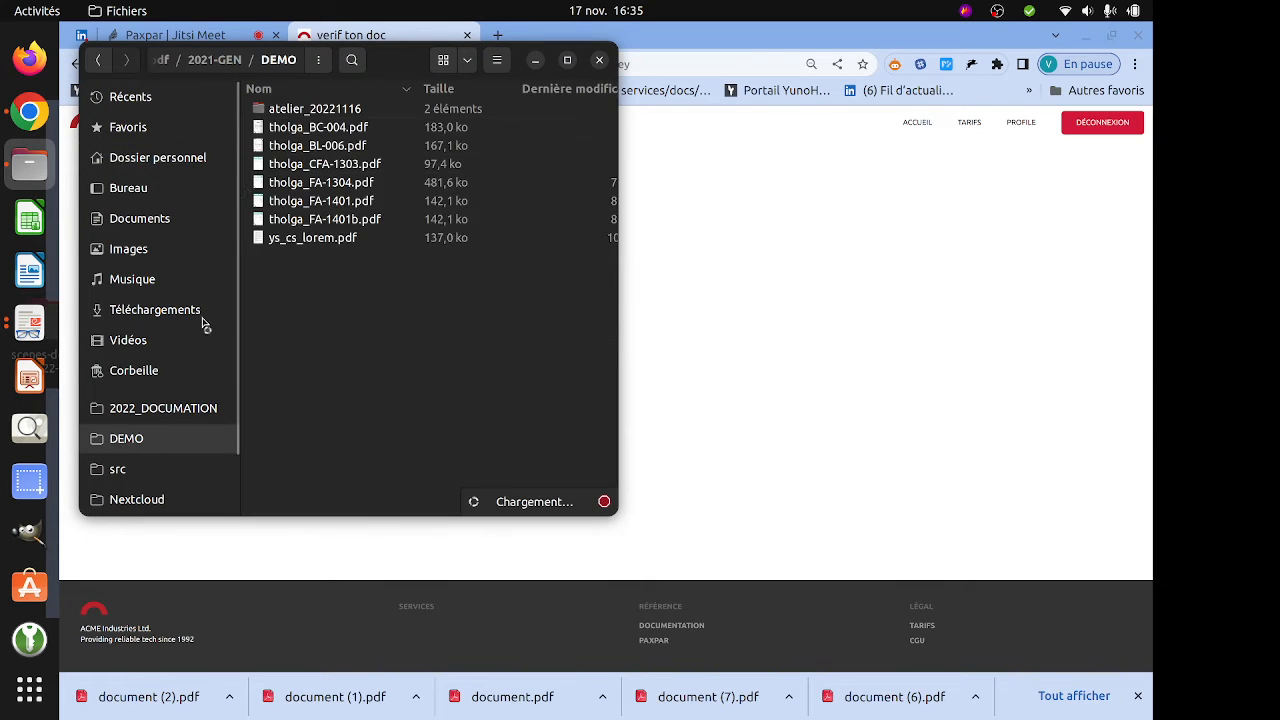
{"action": "double_click", "coordinate": [289, 110]}
{"action": "double_click", "coordinate": [289, 110]}
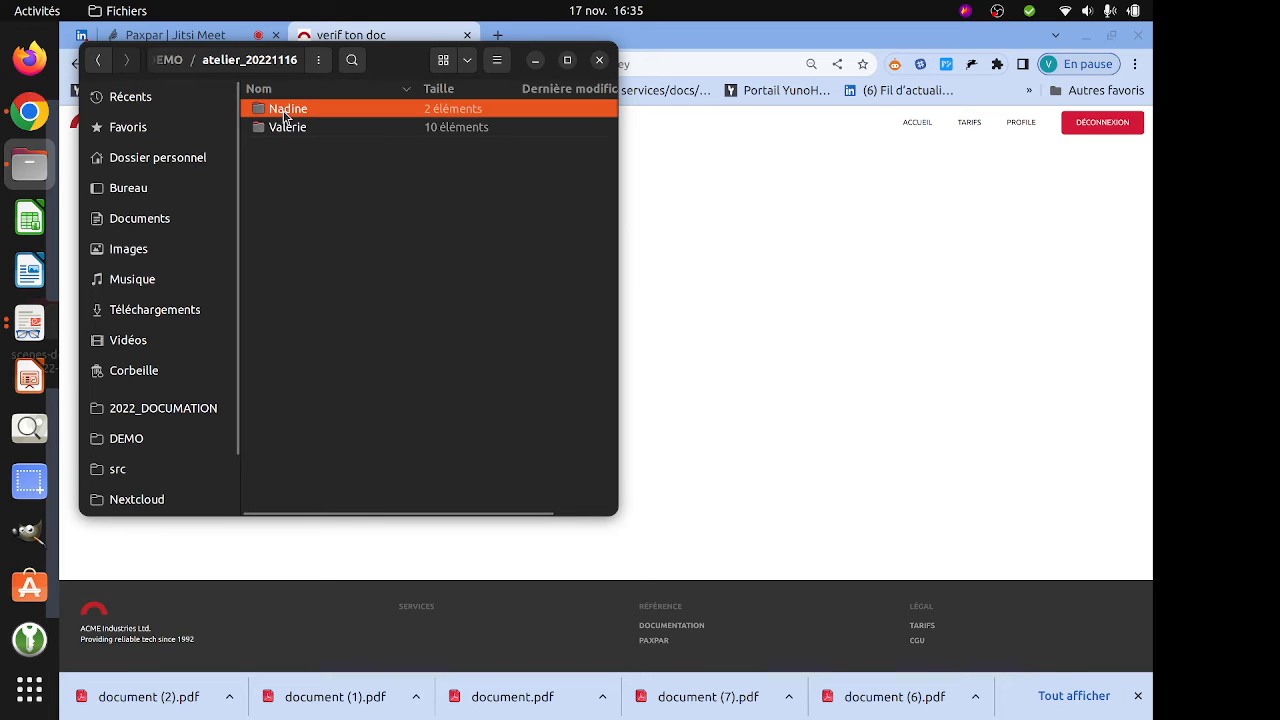
{"action": "left_click_drag", "start_coordinate": [397, 58], "coordinate": [880, 77]}
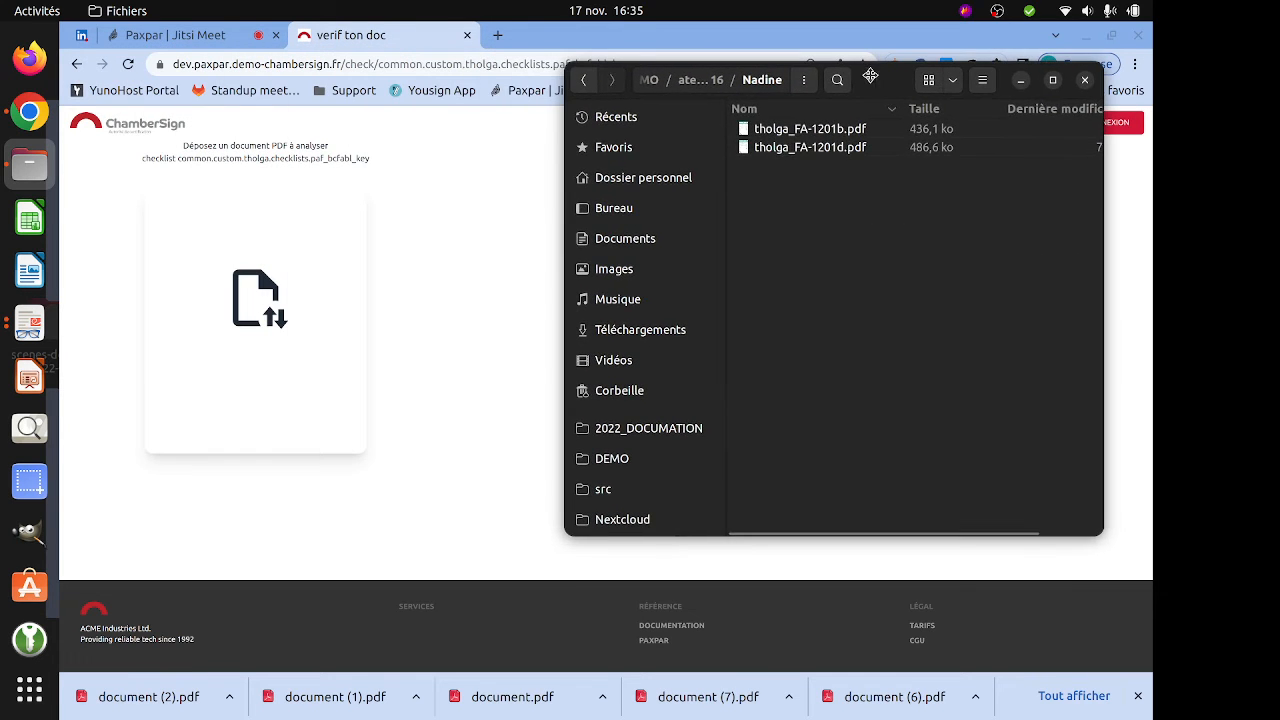
Open tholga_FA-1201b.pdf in the document viewer, examine the attachments of its embedded bon_de_commande.pdf and close that order form
{"action": "left_click", "coordinate": [823, 133]}
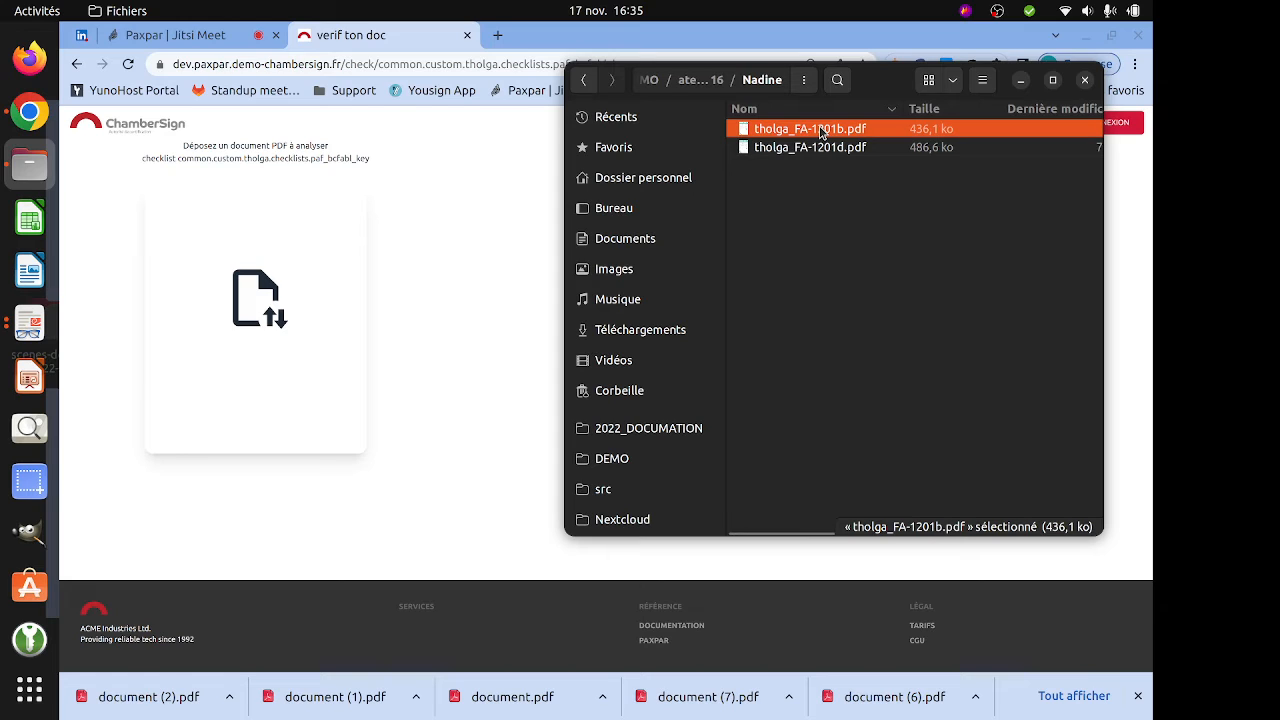
{"action": "double_click", "coordinate": [820, 129]}
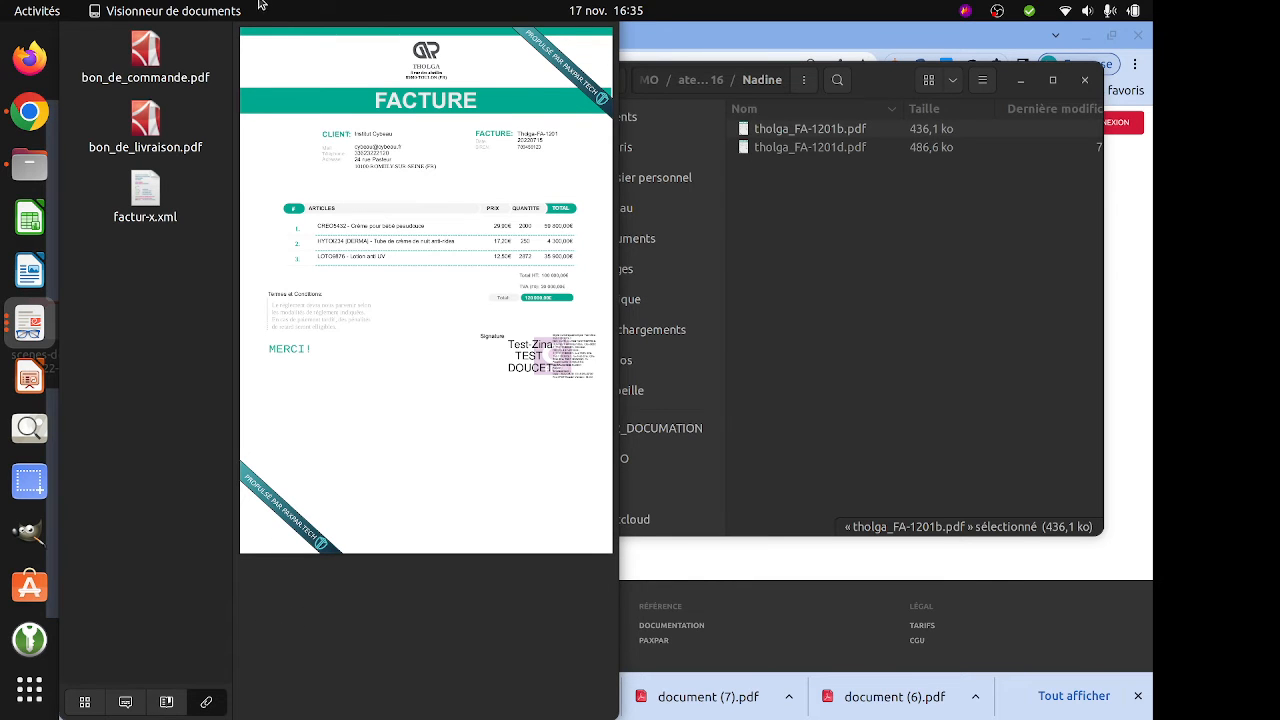
{"action": "left_click_drag", "start_coordinate": [257, 3], "coordinate": [266, 43]}
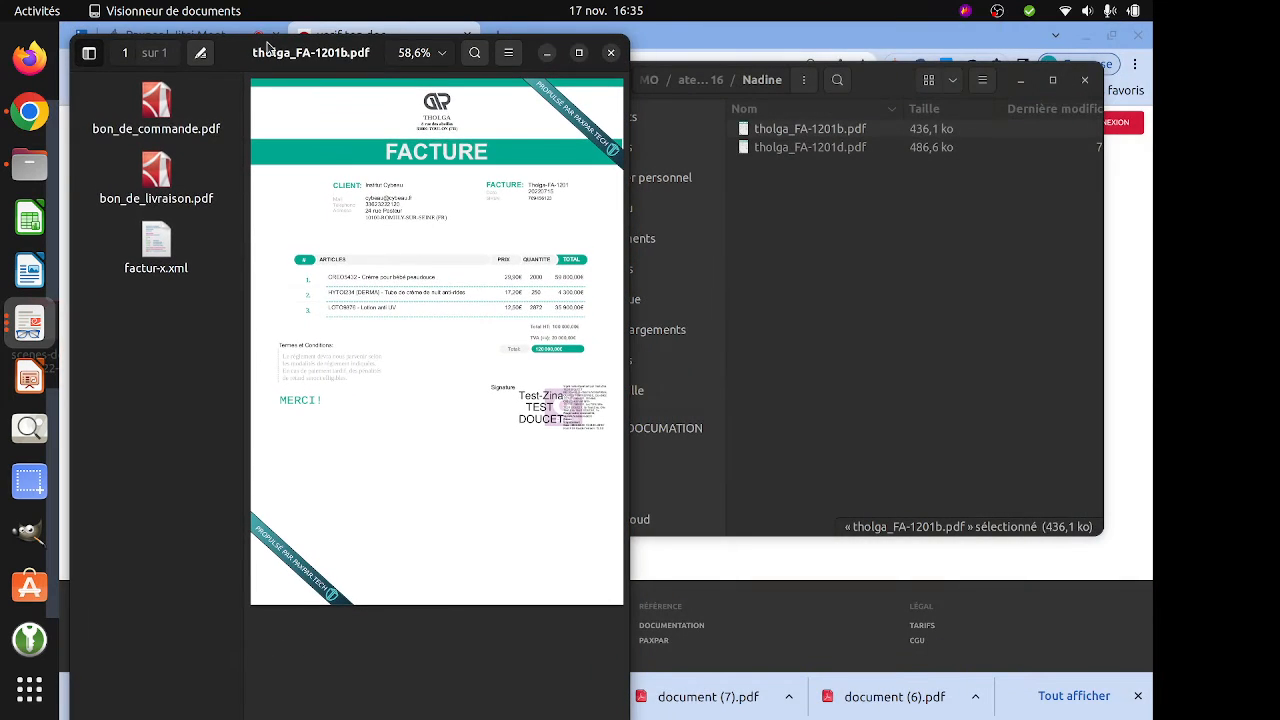
{"action": "left_click", "coordinate": [145, 107]}
{"action": "double_click", "coordinate": [145, 107]}
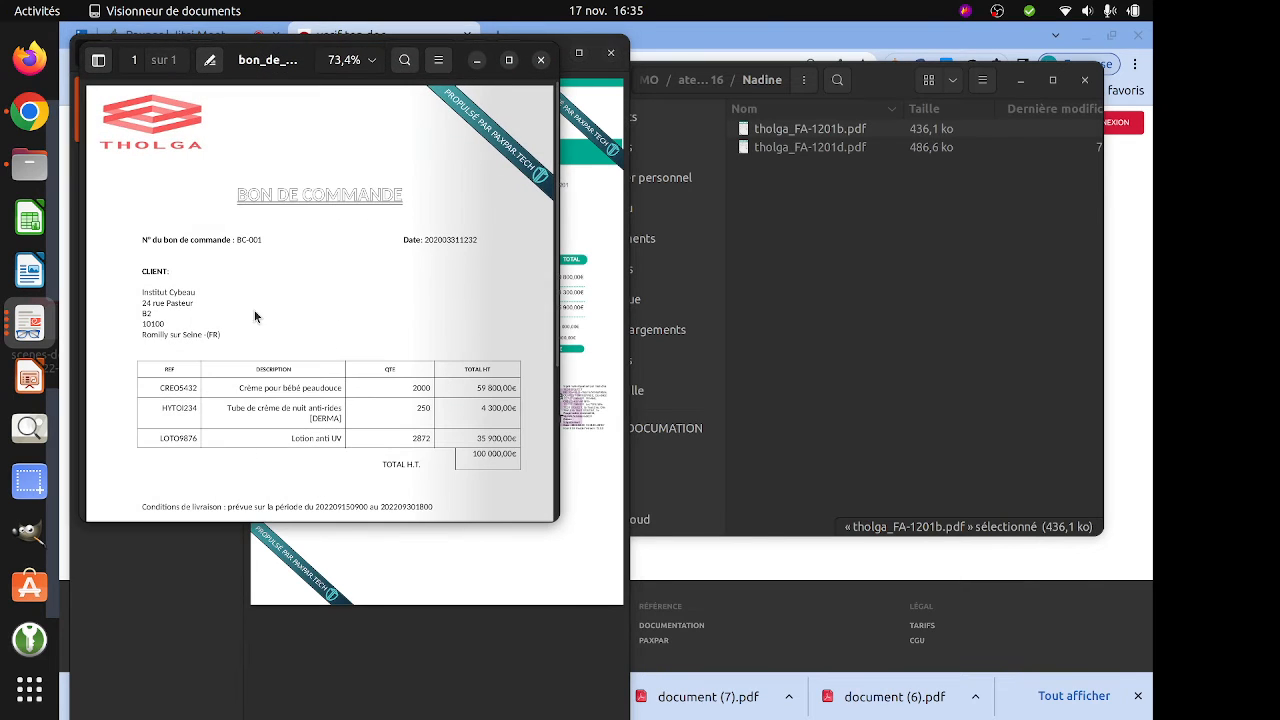
{"action": "left_click", "coordinate": [99, 60]}
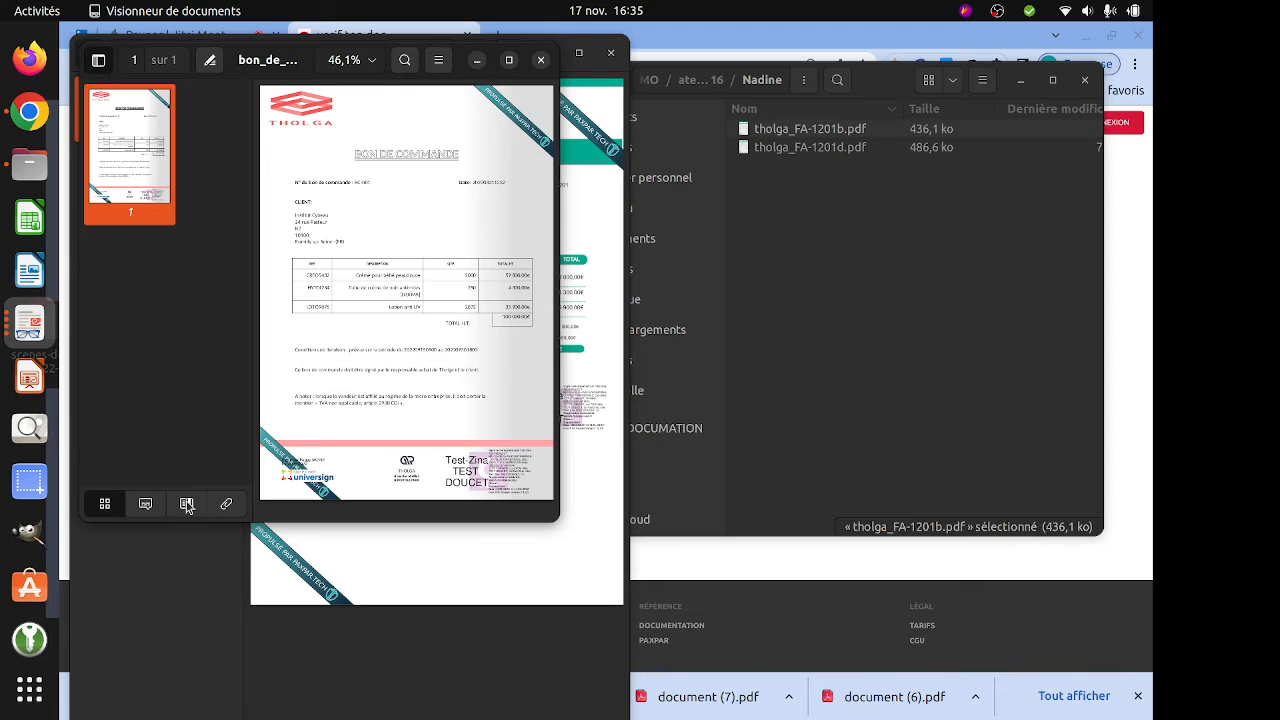
{"action": "left_click", "coordinate": [226, 506]}
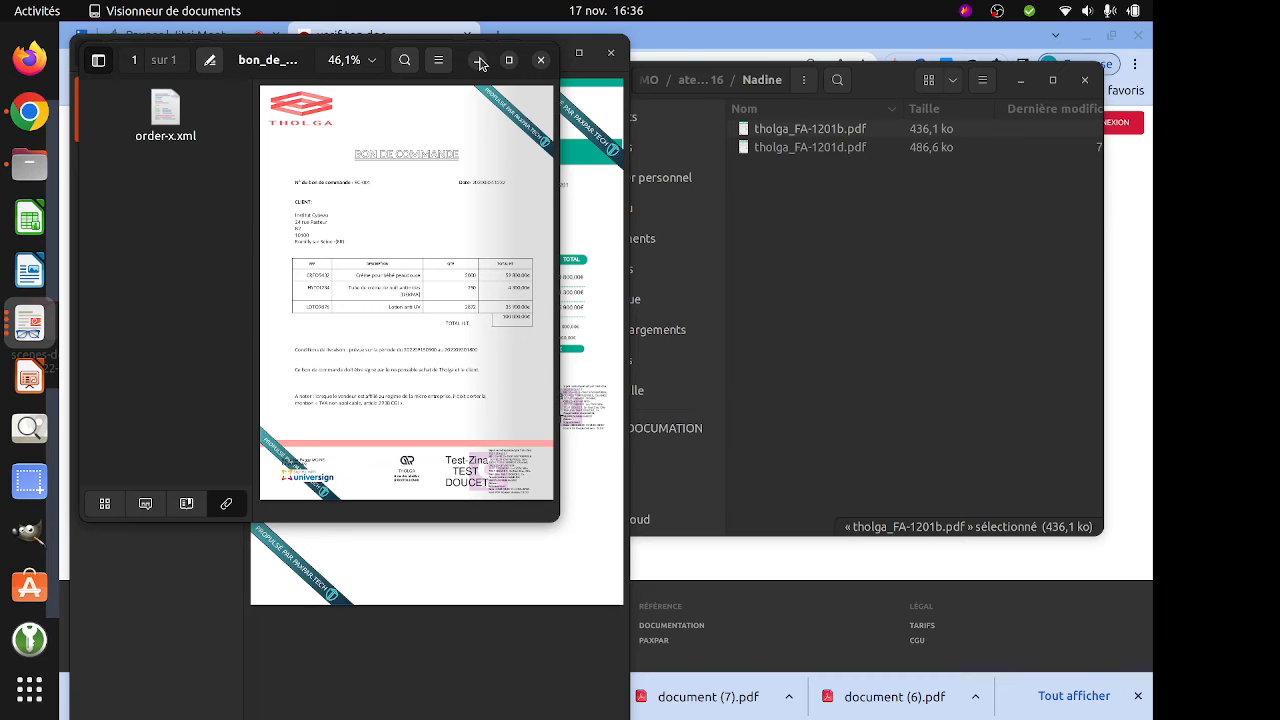
{"action": "left_click", "coordinate": [541, 62]}
Examine the attachments of the embedded bon_de_livraison.pdf and close both the delivery note and the invoice
{"action": "double_click", "coordinate": [170, 190]}
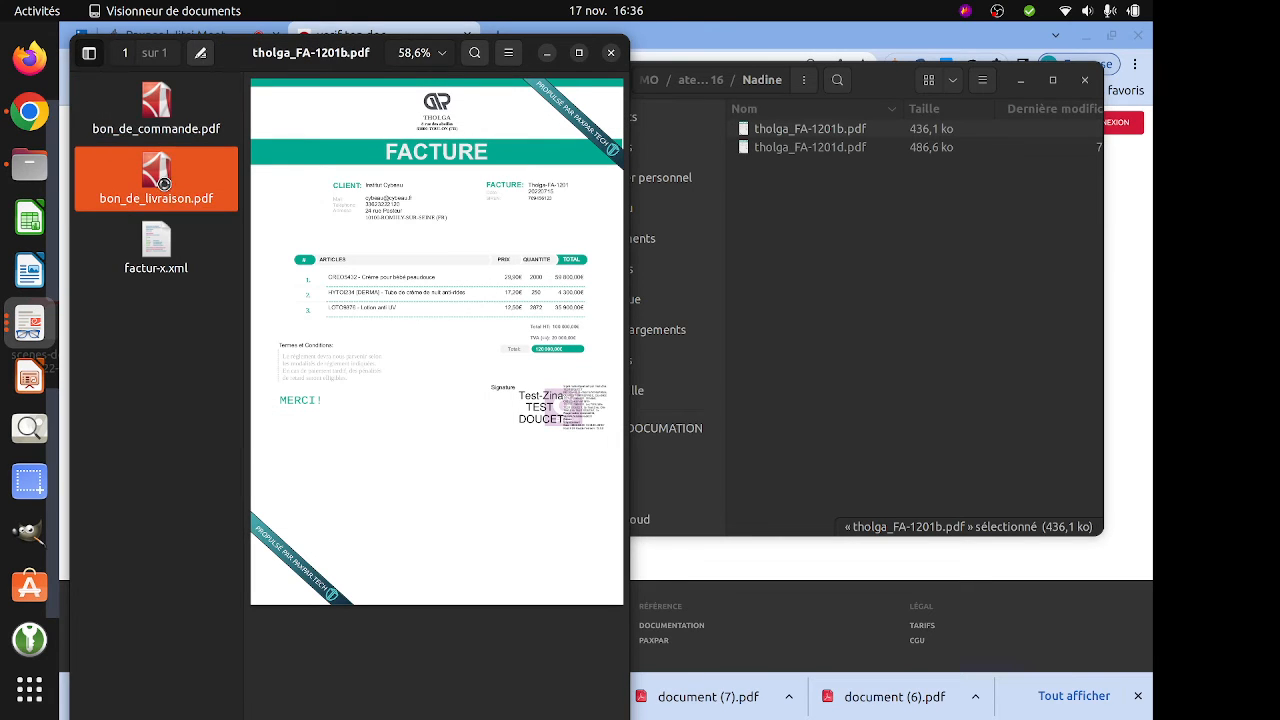
{"action": "left_click", "coordinate": [100, 62]}
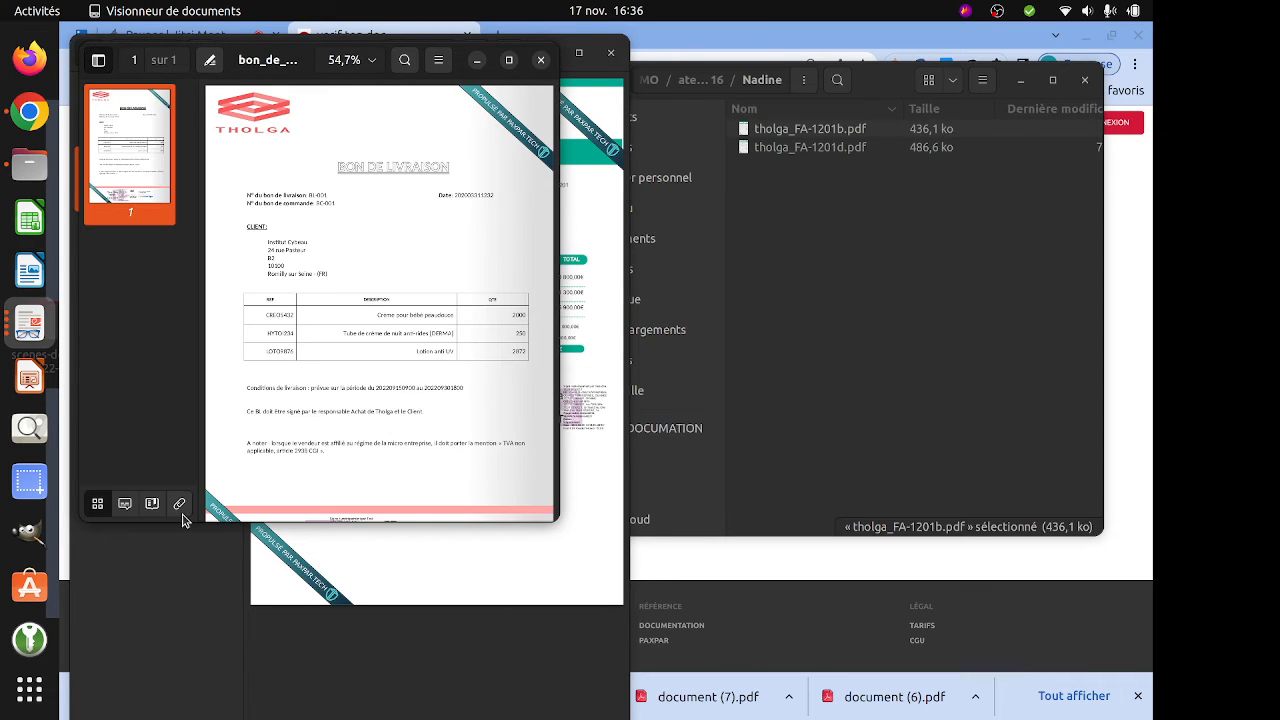
{"action": "left_click", "coordinate": [182, 513]}
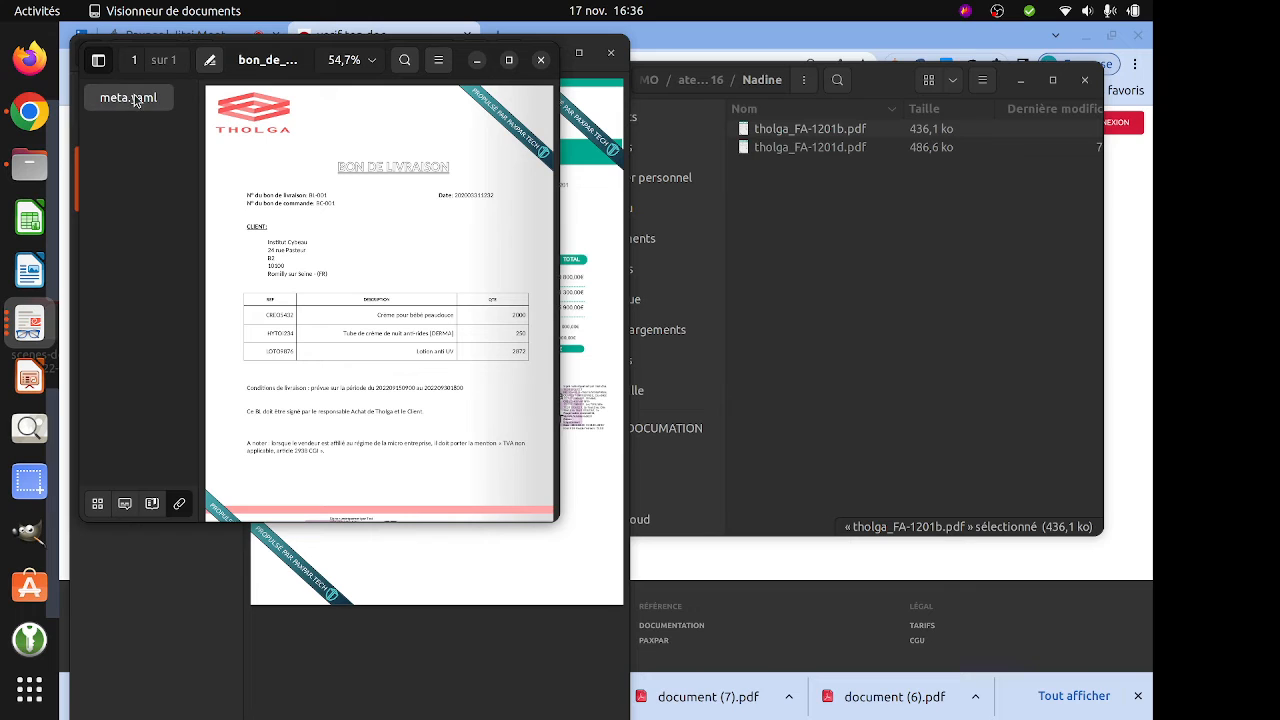
{"action": "left_click", "coordinate": [541, 60]}
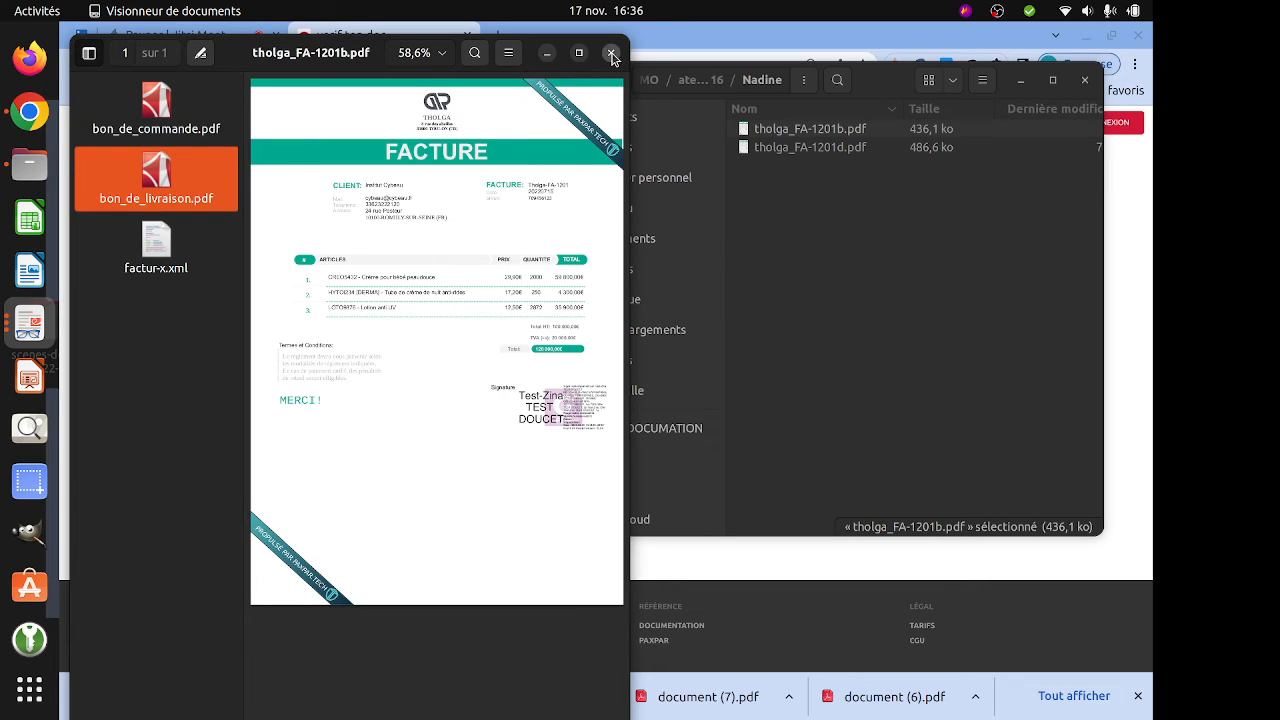
{"action": "left_click", "coordinate": [609, 54]}
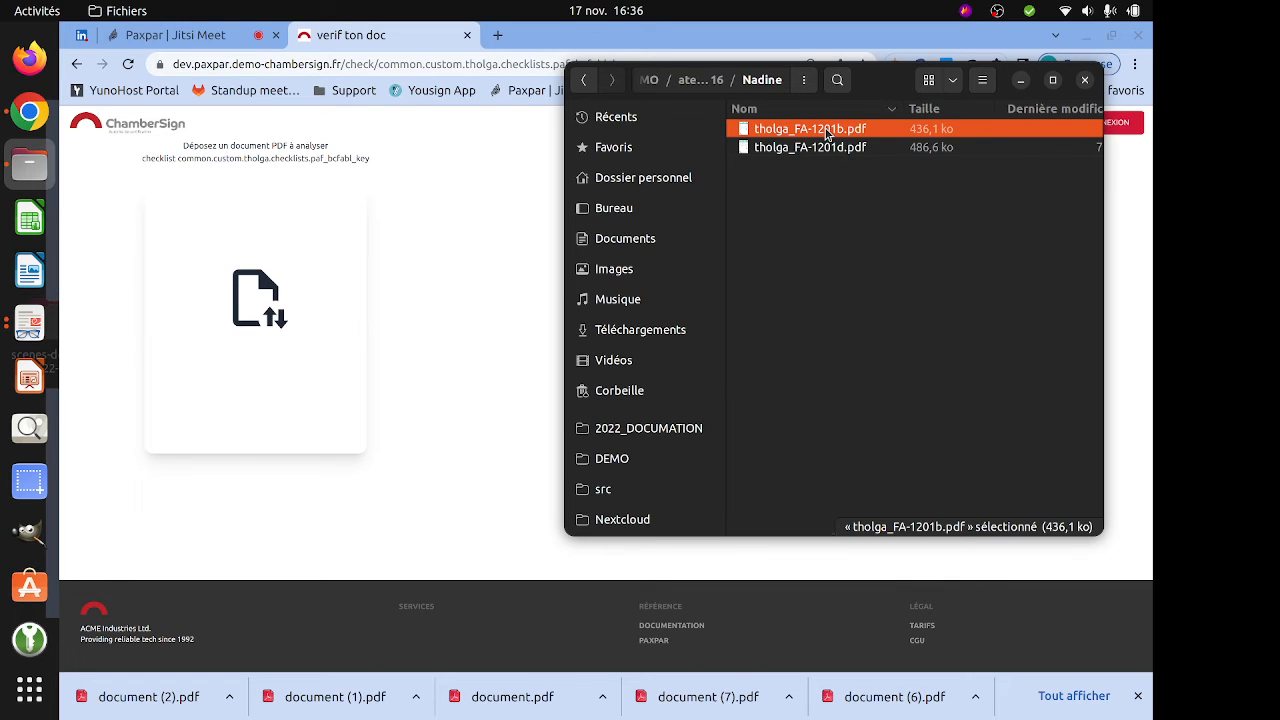
Submit tholga_FA-1201b.pdf to the audit trail check, review the invoice again in the document viewer and close it
{"action": "left_click_drag", "start_coordinate": [828, 133], "coordinate": [289, 302]}
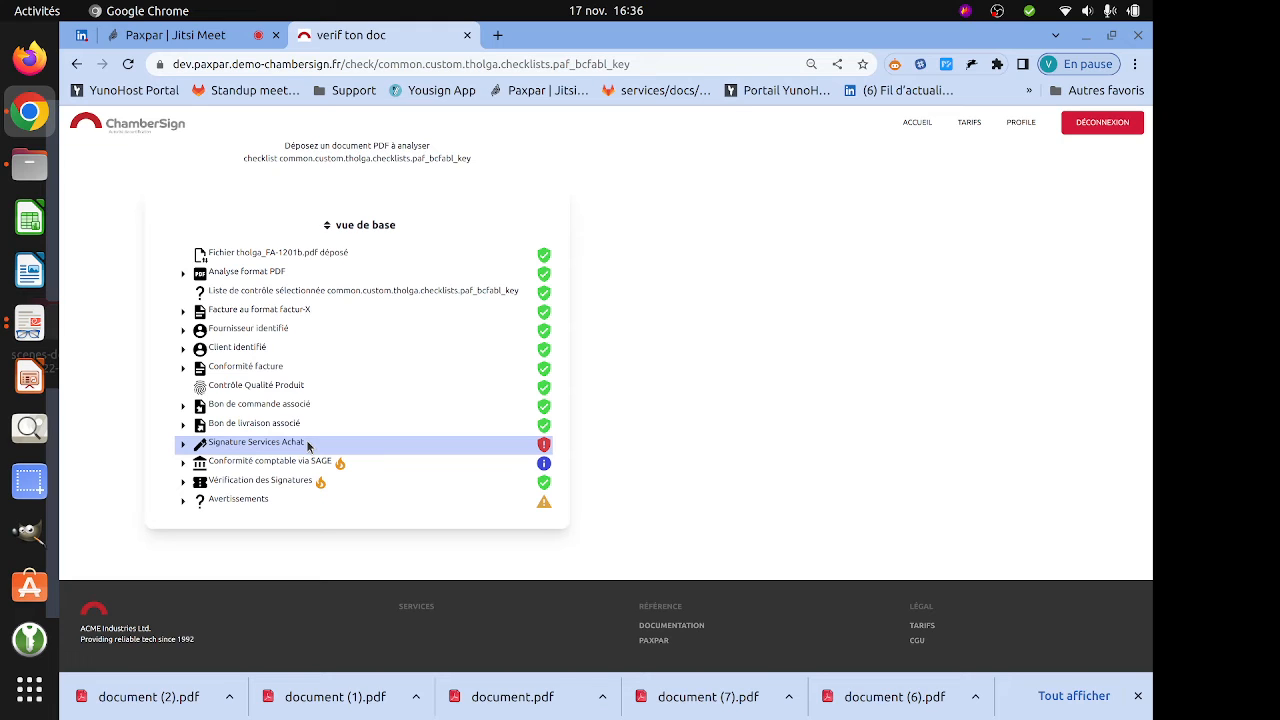
{"action": "left_click", "coordinate": [29, 165]}
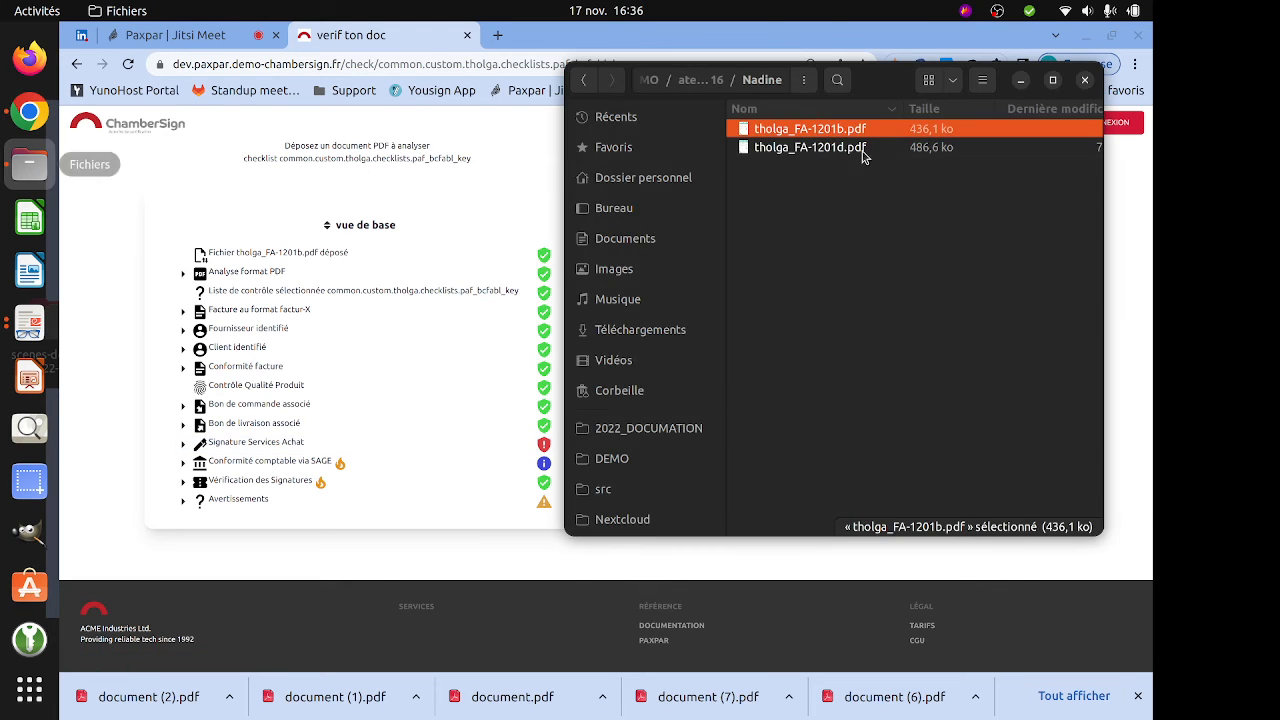
{"action": "double_click", "coordinate": [833, 129]}
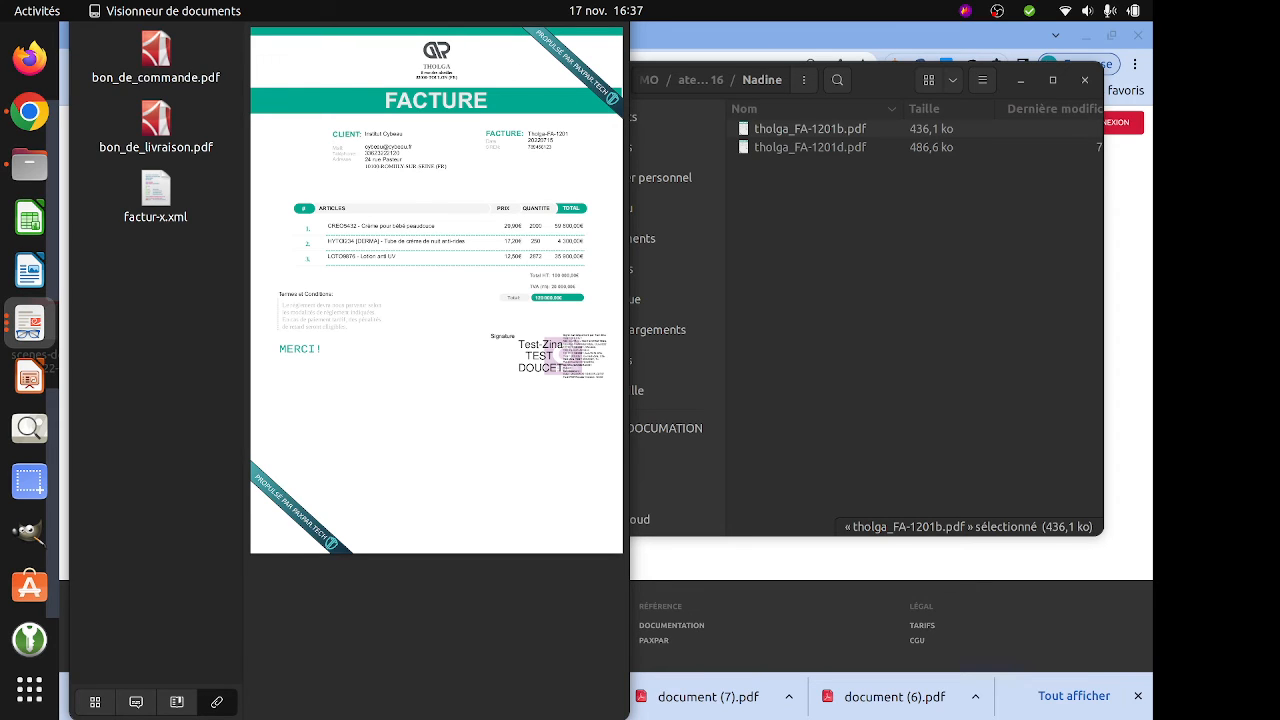
{"action": "left_click_drag", "start_coordinate": [246, 1], "coordinate": [248, 47]}
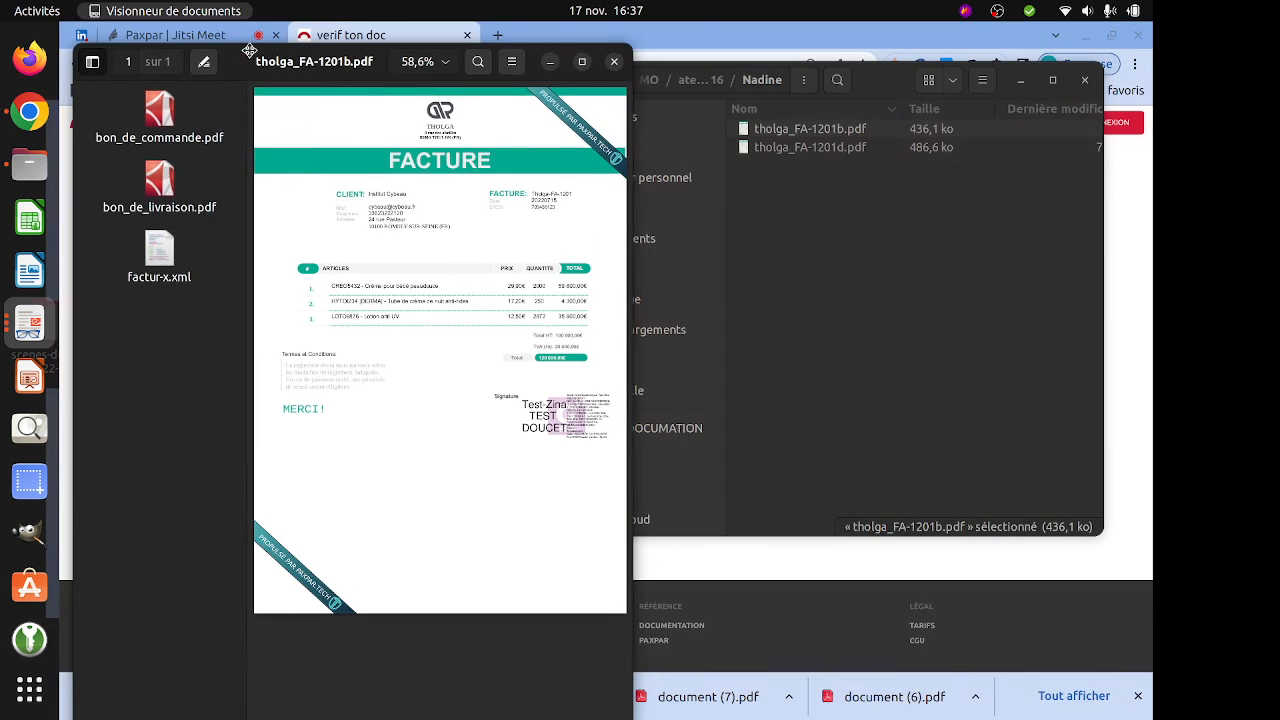
{"action": "left_click", "coordinate": [615, 63]}
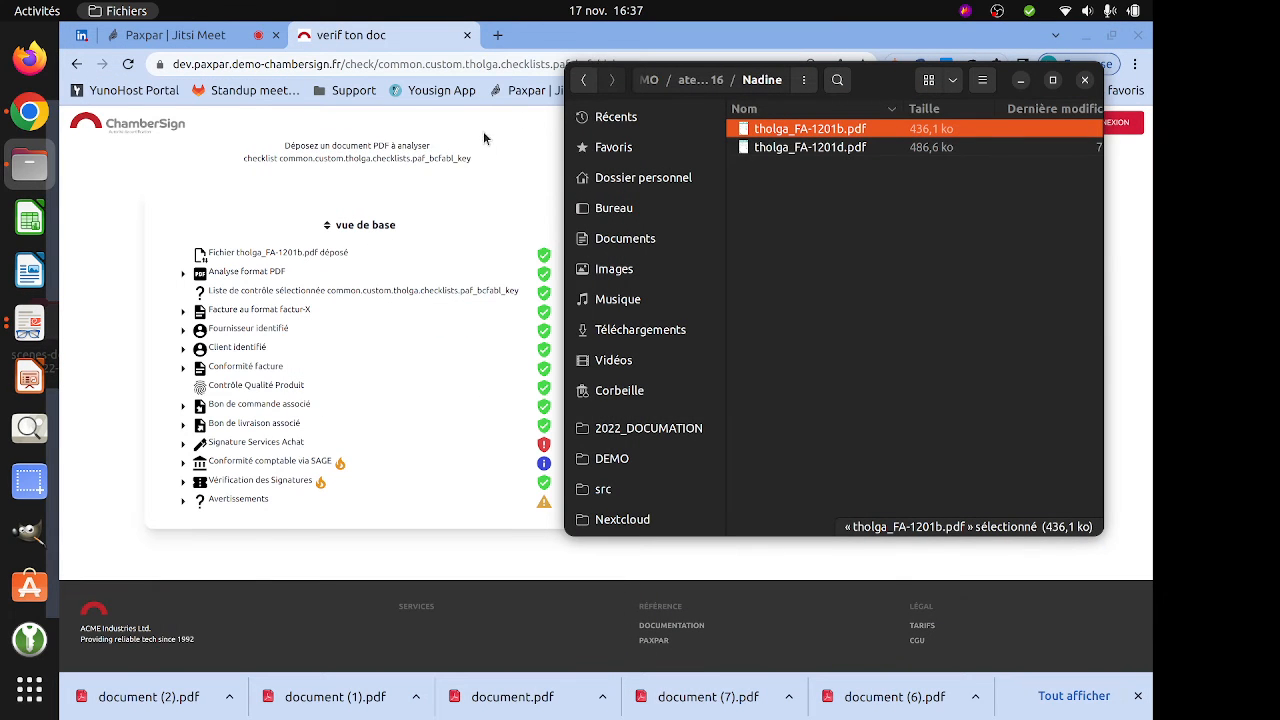
Examine the "Analyse format PDF" and "Signature Services Achat" results for tholga_FA-1201b.pdf, collapsing each one again
{"action": "left_click", "coordinate": [253, 273]}
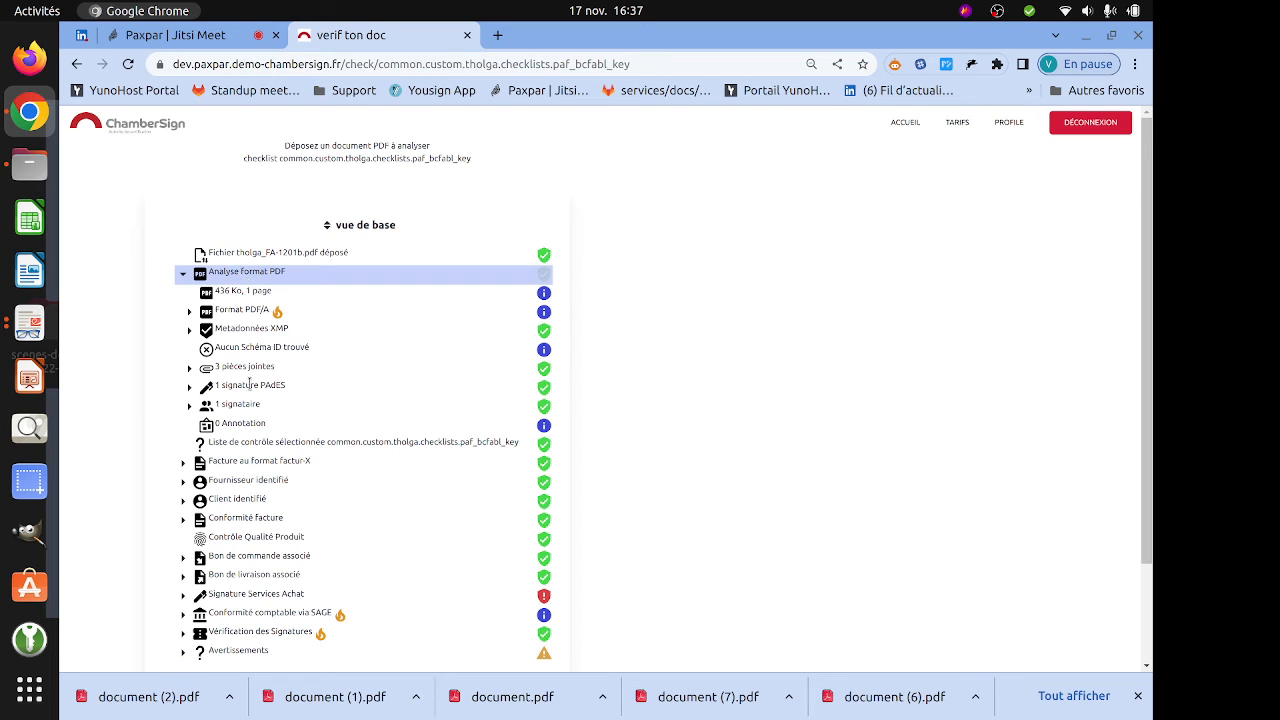
{"action": "left_click", "coordinate": [211, 271]}
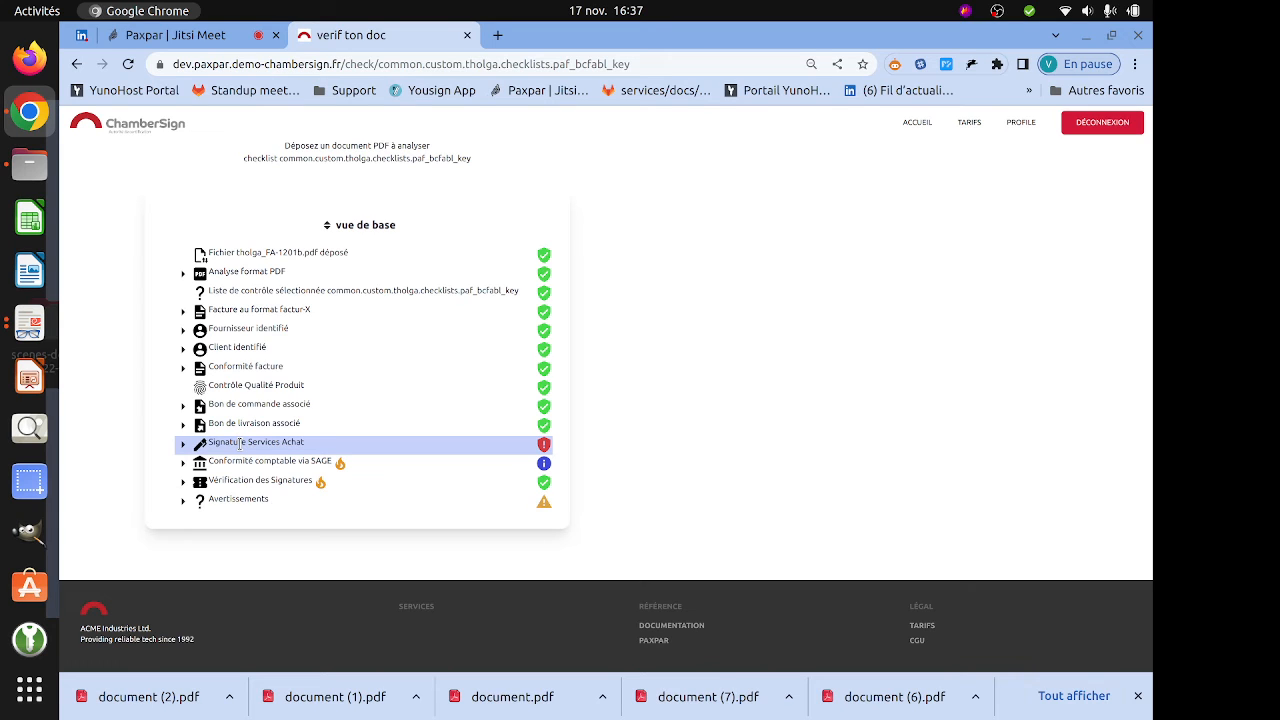
{"action": "left_click", "coordinate": [239, 444]}
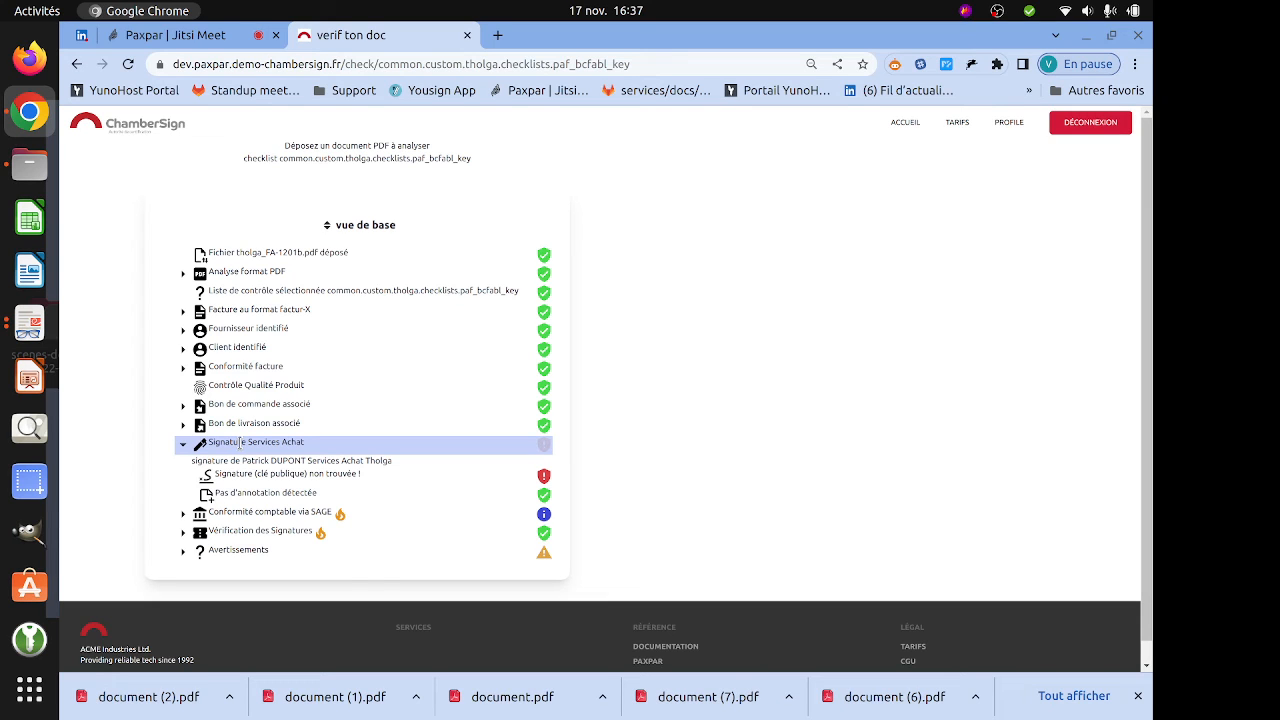
{"action": "left_click", "coordinate": [239, 444]}
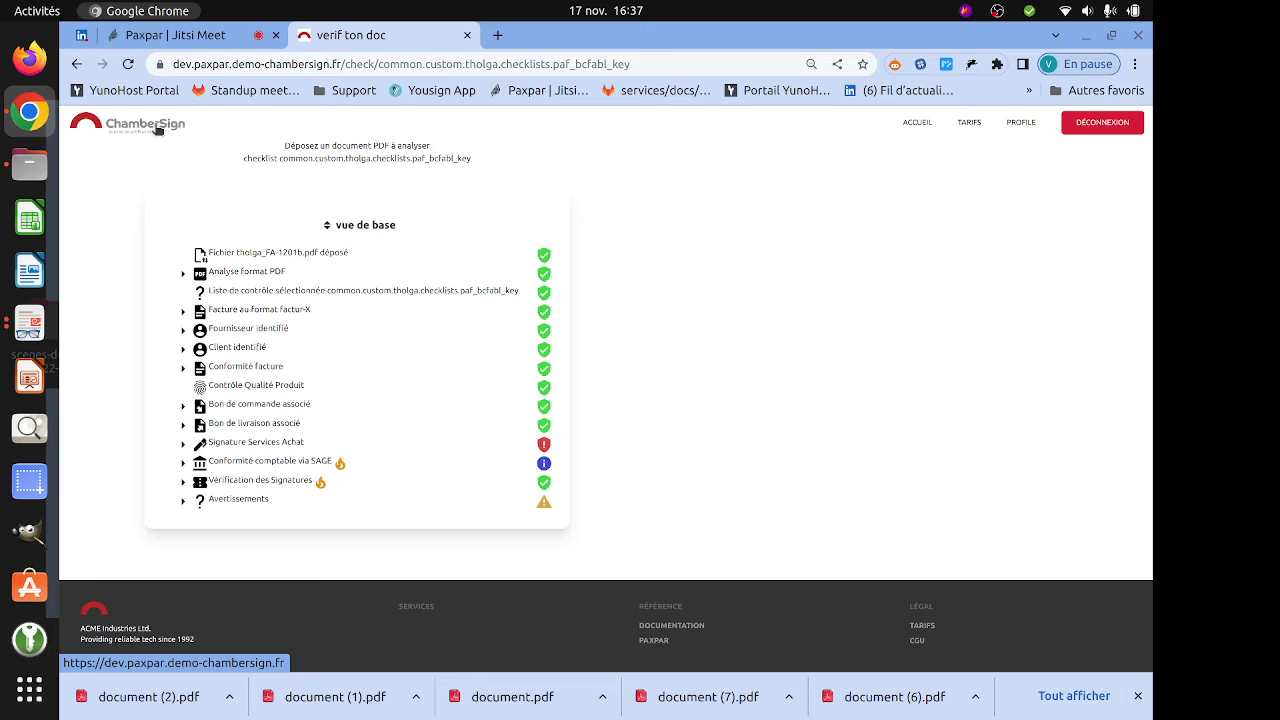
Reopen the "Piste d'Audit Fiable FML" check from the home page and submit tholga_FA-1201d.pdf for analysis
{"action": "left_click", "coordinate": [157, 130]}
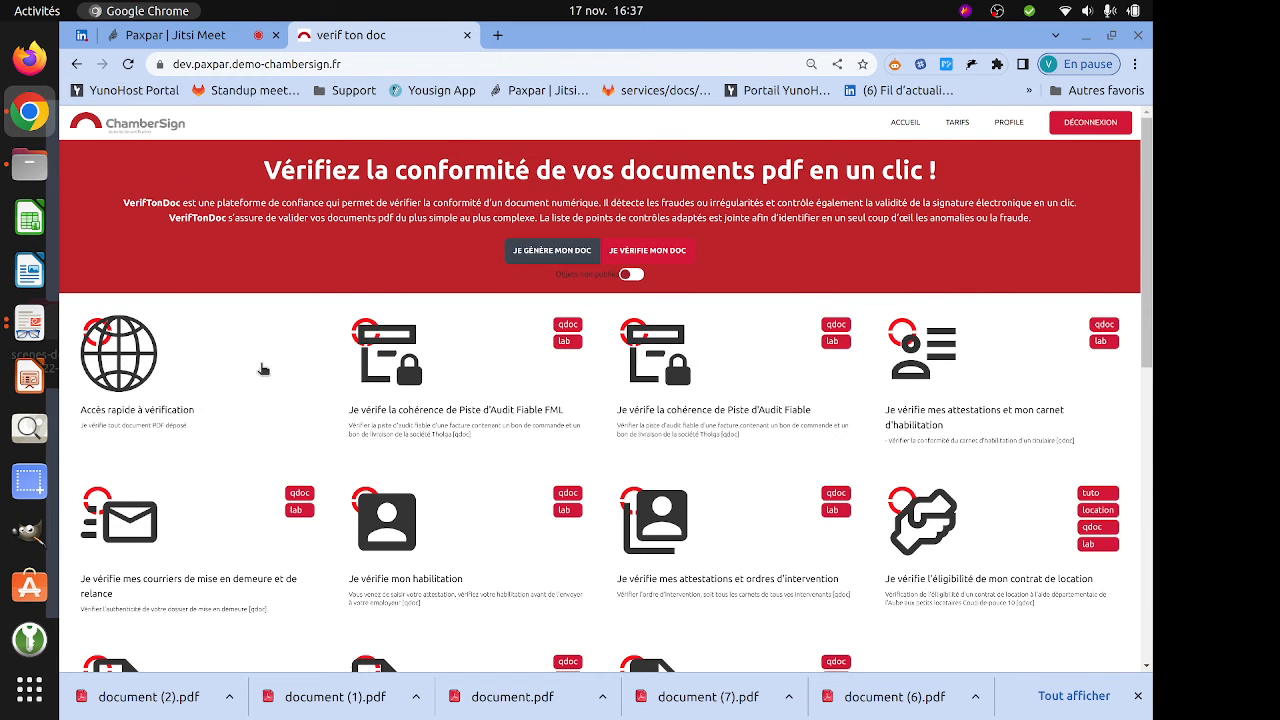
{"action": "left_click", "coordinate": [384, 374]}
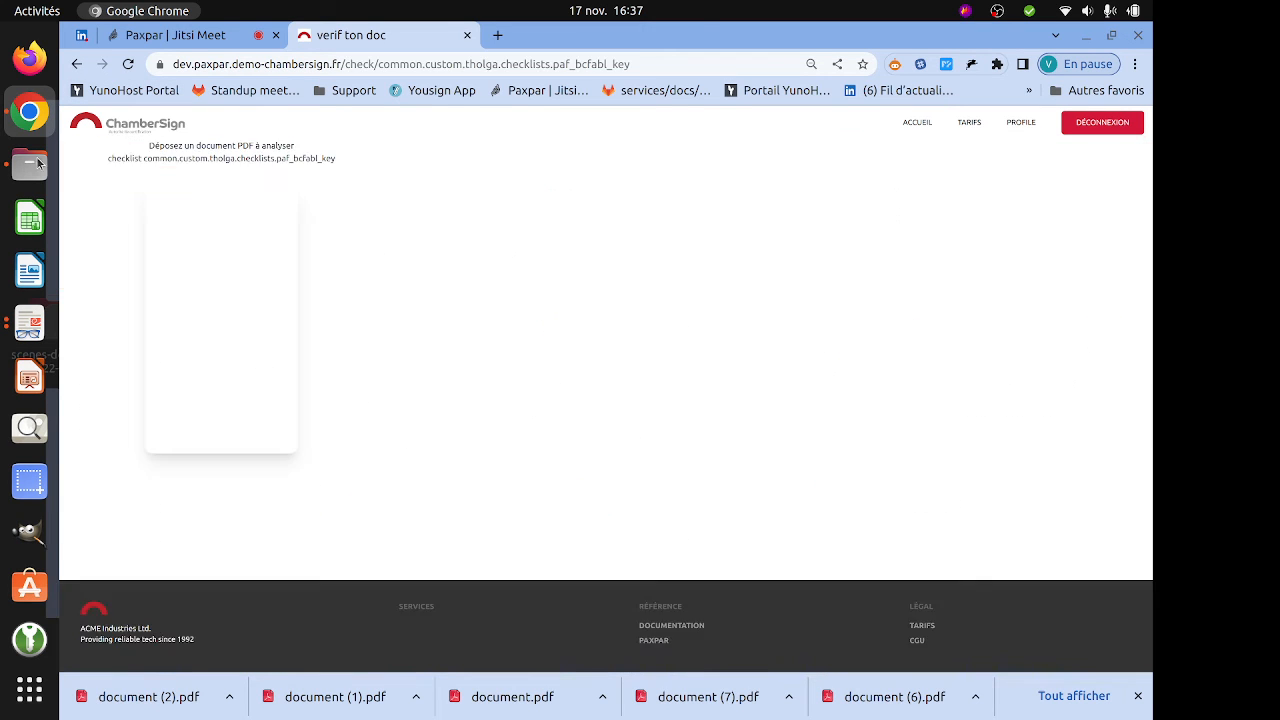
{"action": "left_click", "coordinate": [38, 163]}
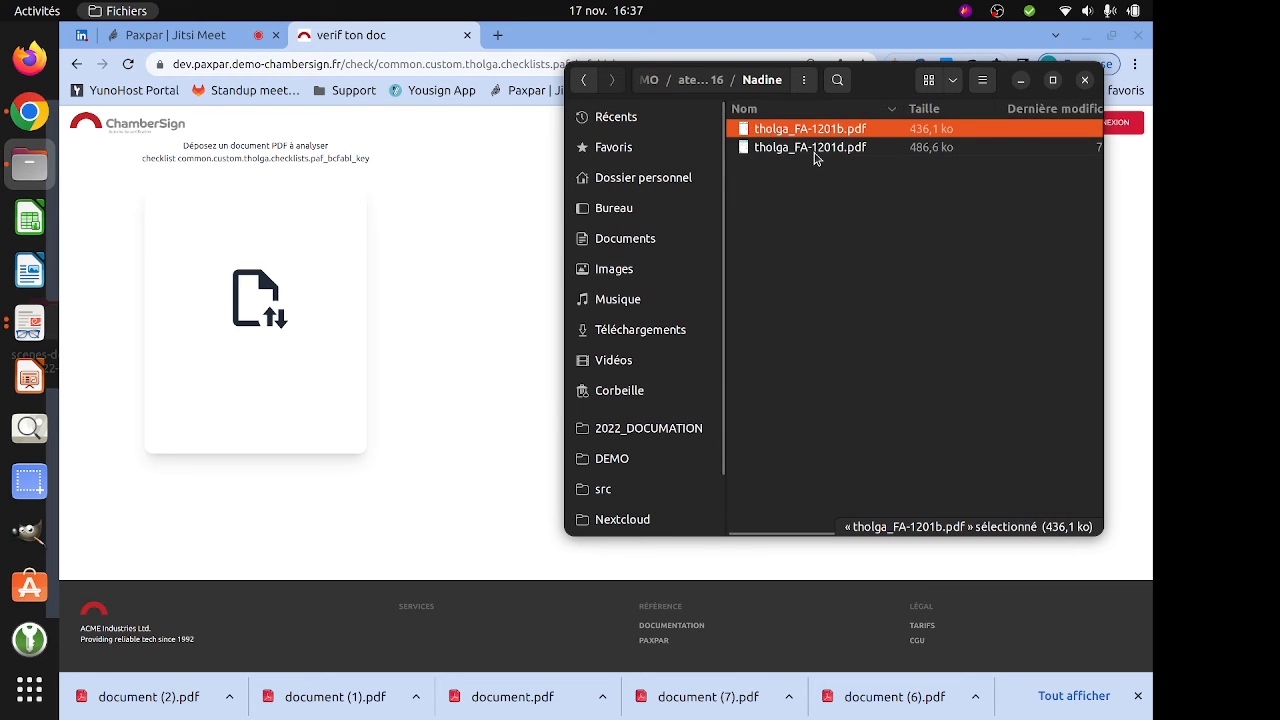
{"action": "left_click_drag", "start_coordinate": [815, 158], "coordinate": [313, 326]}
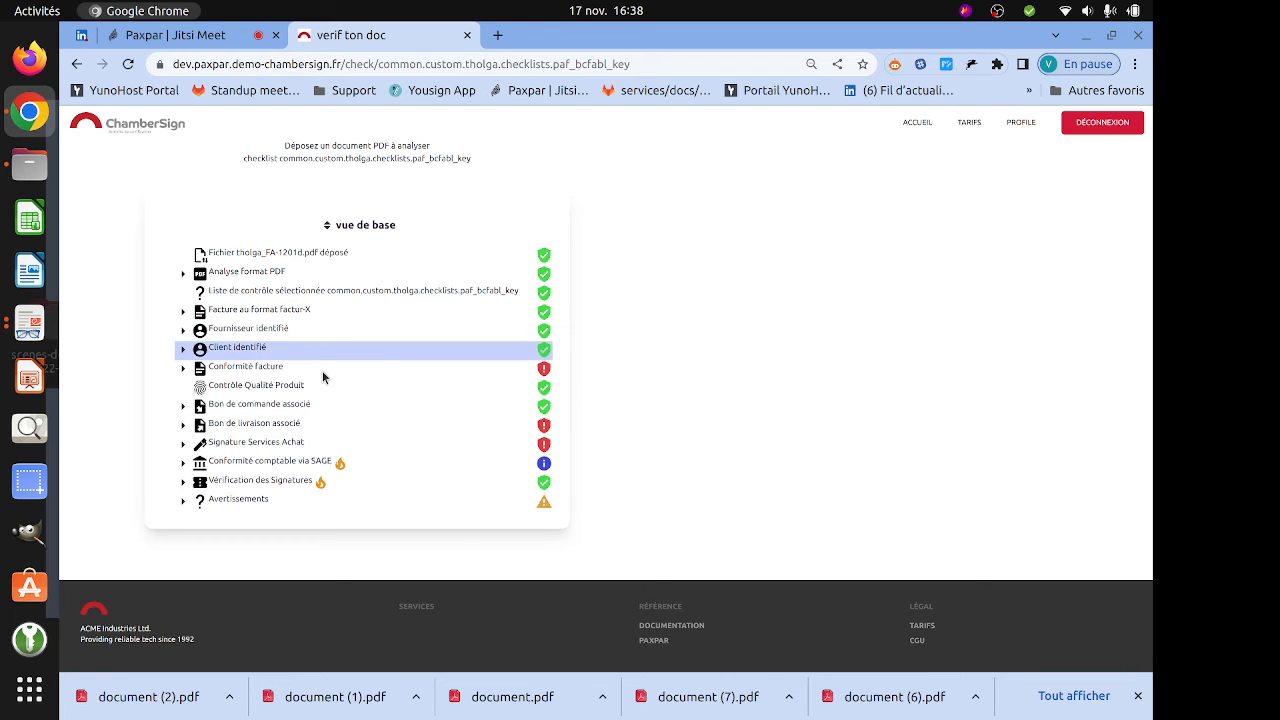
Expand "Conformité facture" down to the article list and examine the control details for article CREOS432
{"action": "left_click", "coordinate": [320, 368]}
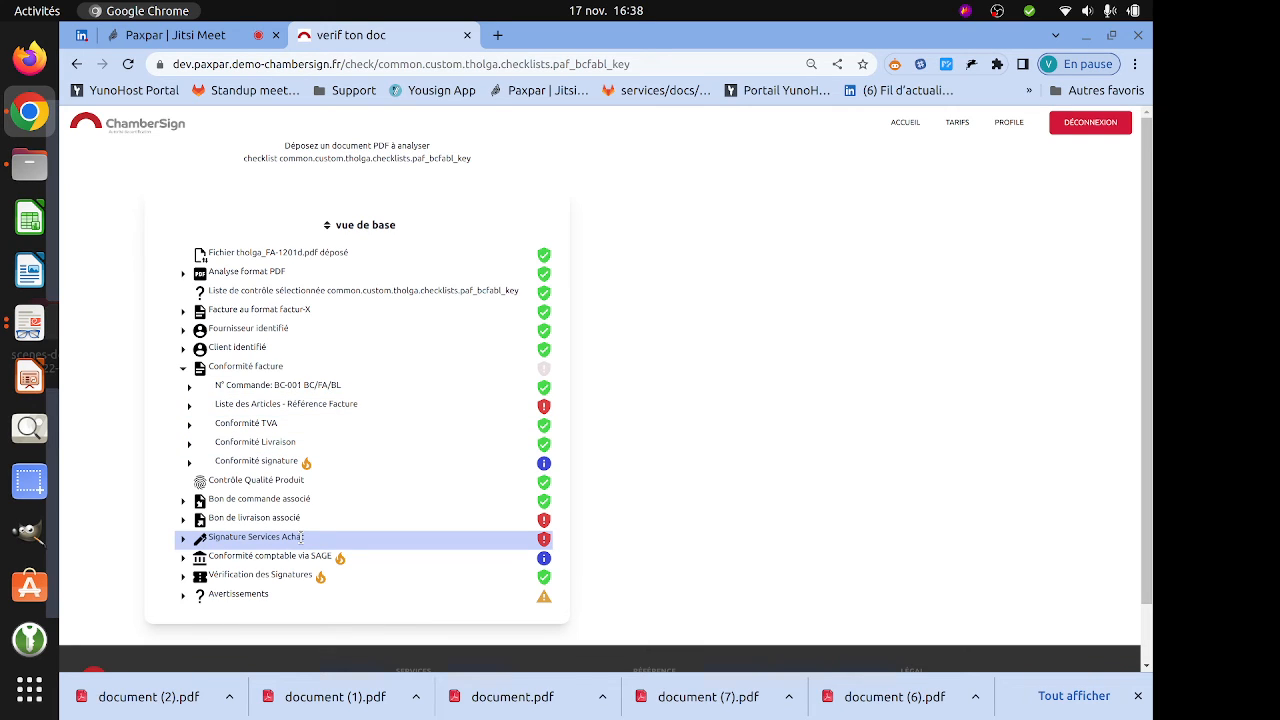
{"action": "left_click", "coordinate": [270, 404]}
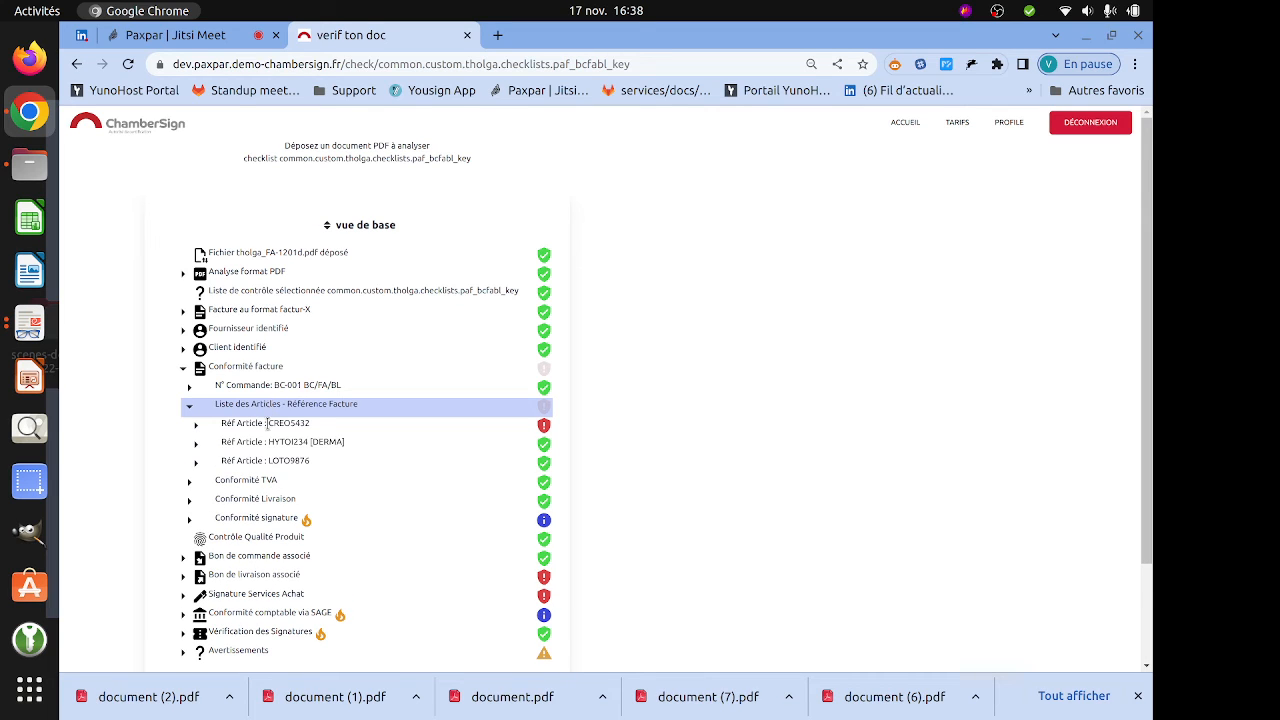
{"action": "left_click", "coordinate": [267, 423]}
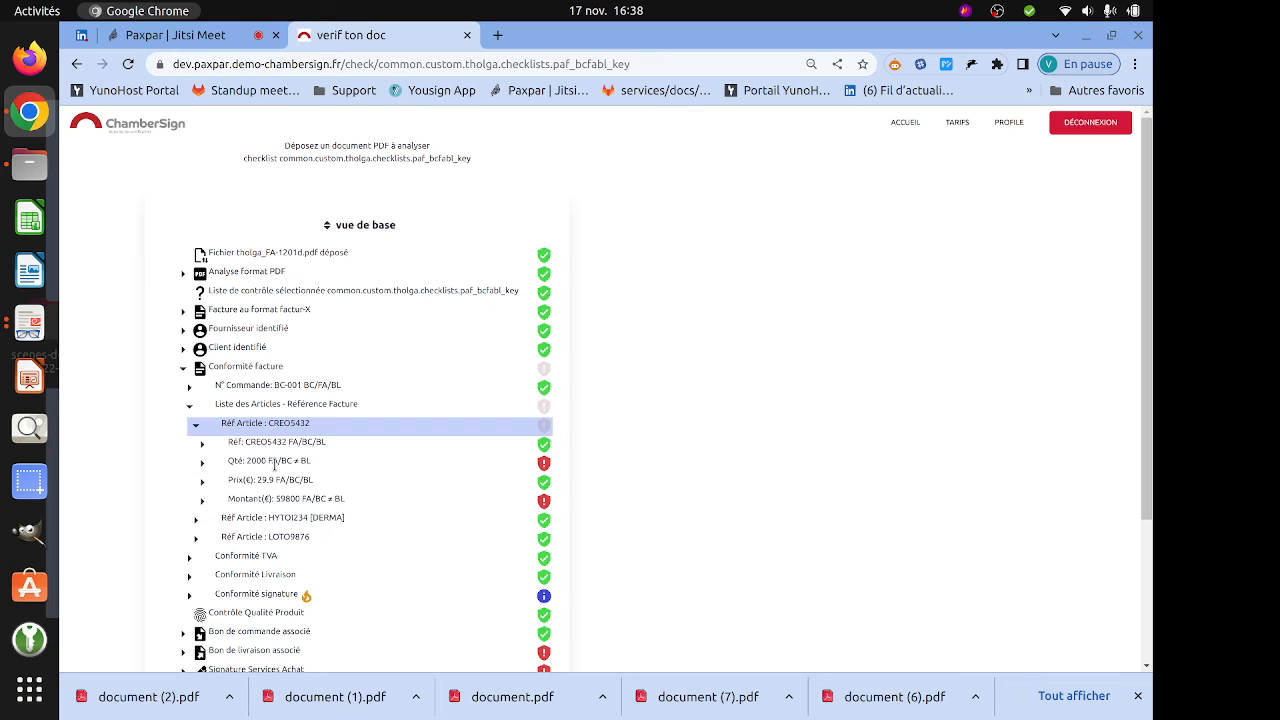
Expand the quantity check of article CREOS432 and compare the invoice, purchase order and delivery note quantities
{"action": "left_click", "coordinate": [274, 463]}
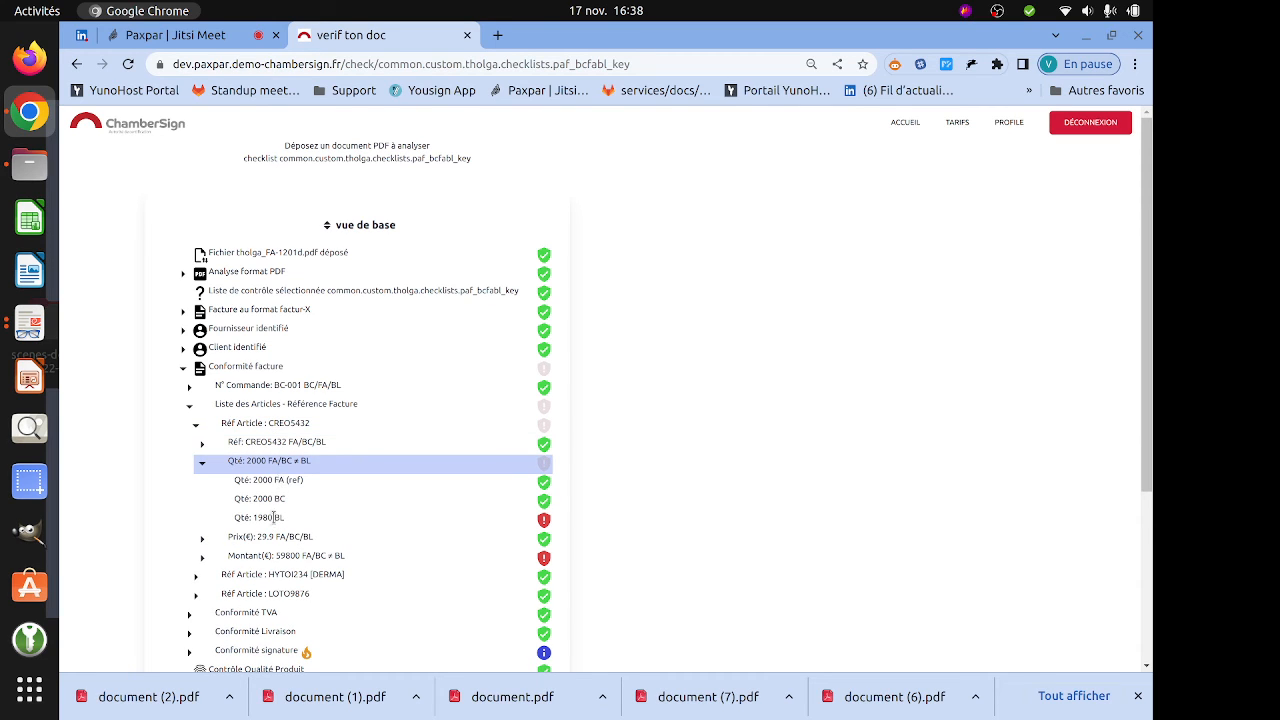
{"action": "left_click", "coordinate": [272, 517]}
{"action": "left_click", "coordinate": [274, 500]}
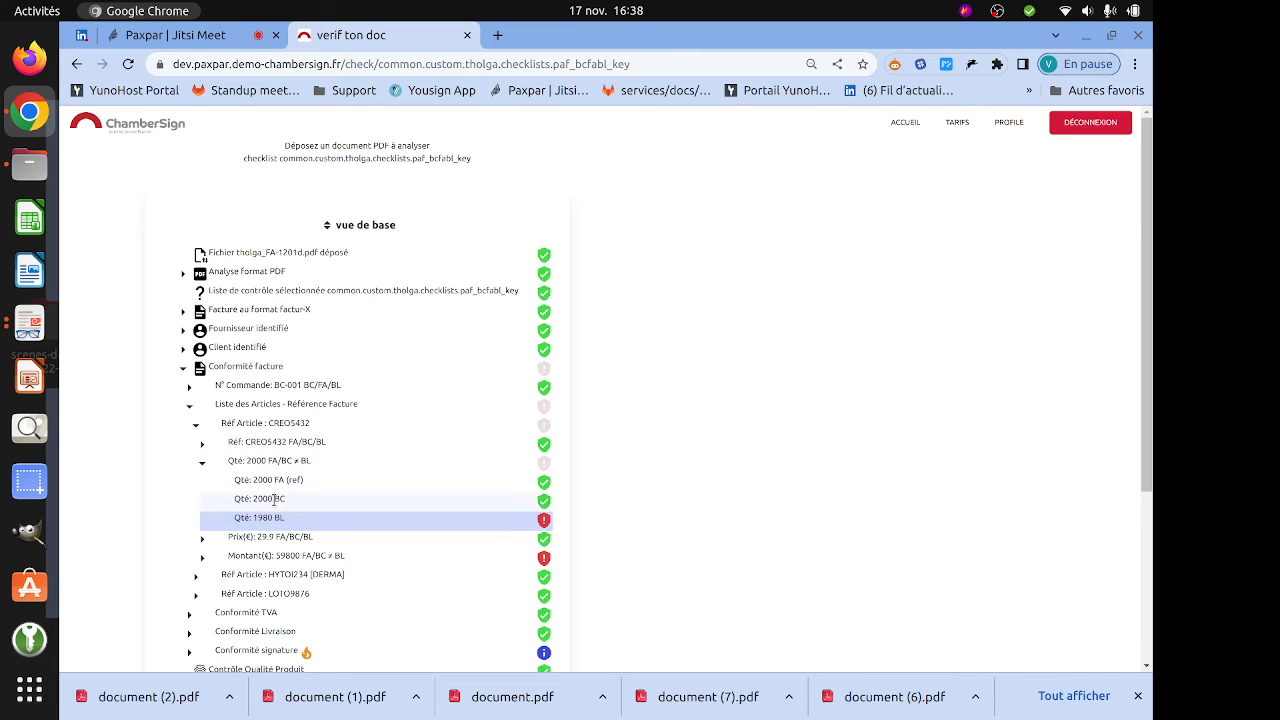
{"action": "left_click", "coordinate": [276, 480]}
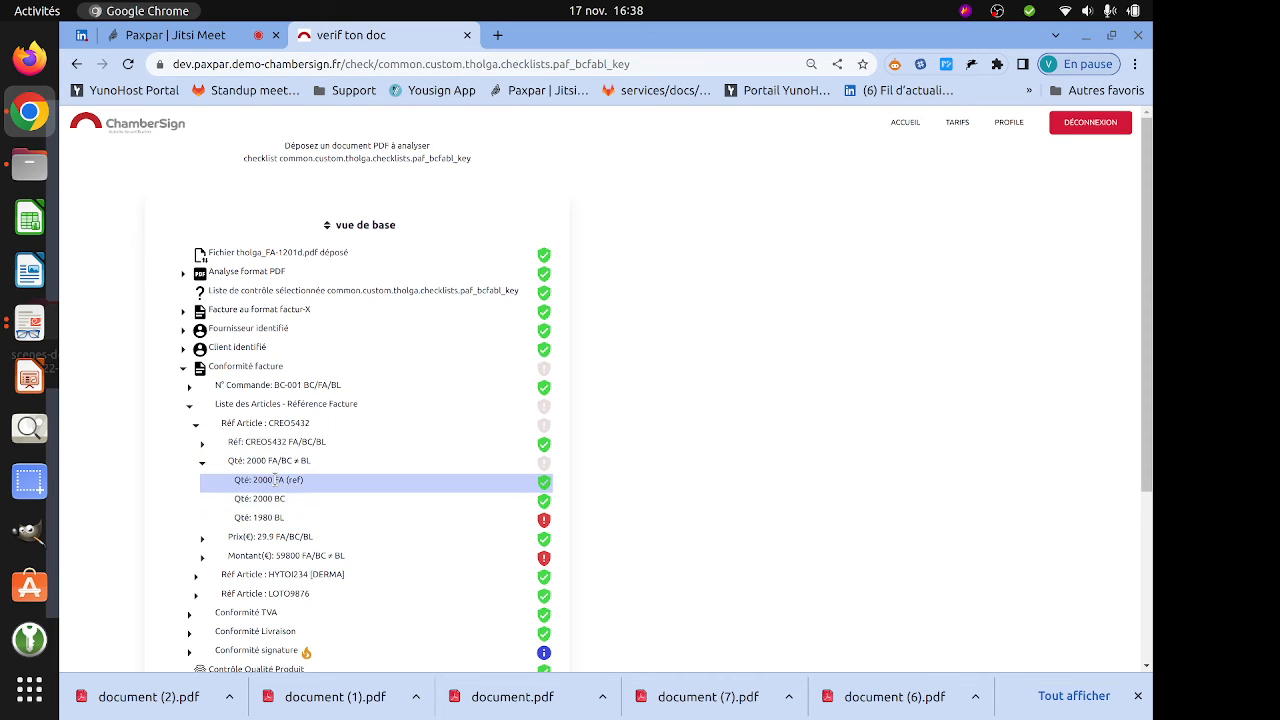
{"action": "left_click", "coordinate": [283, 497]}
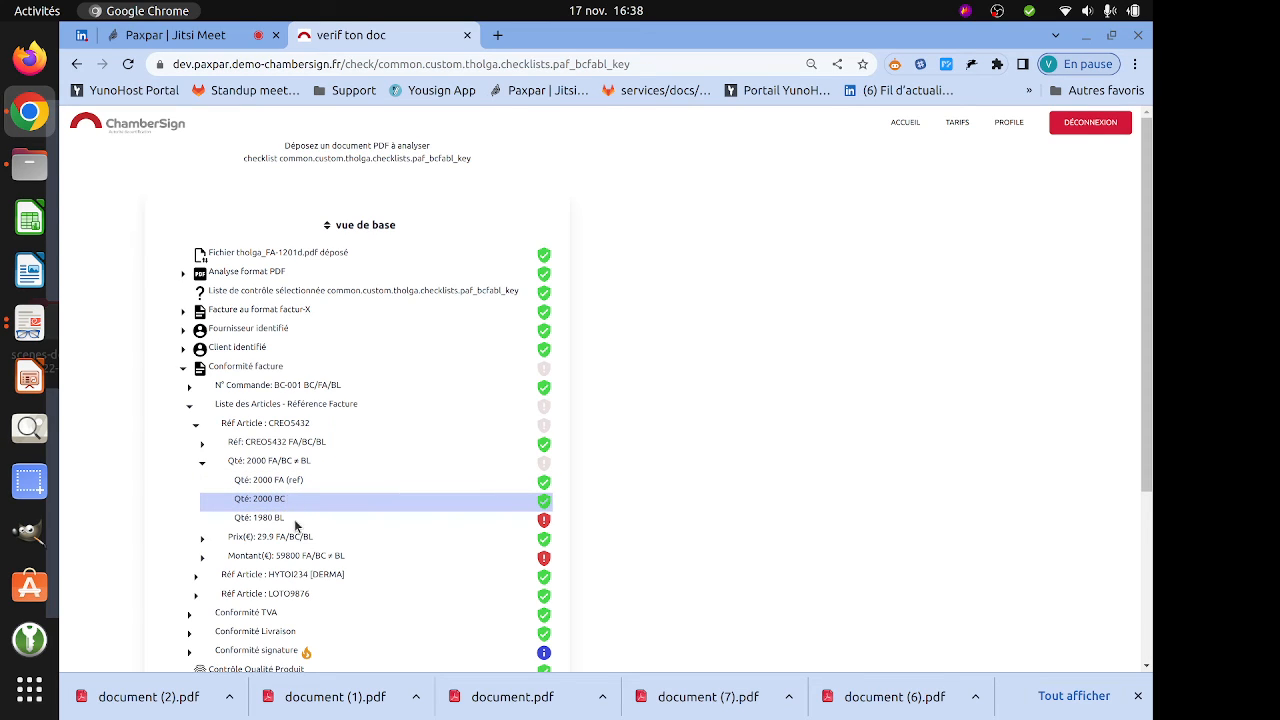
{"action": "left_click", "coordinate": [296, 522]}
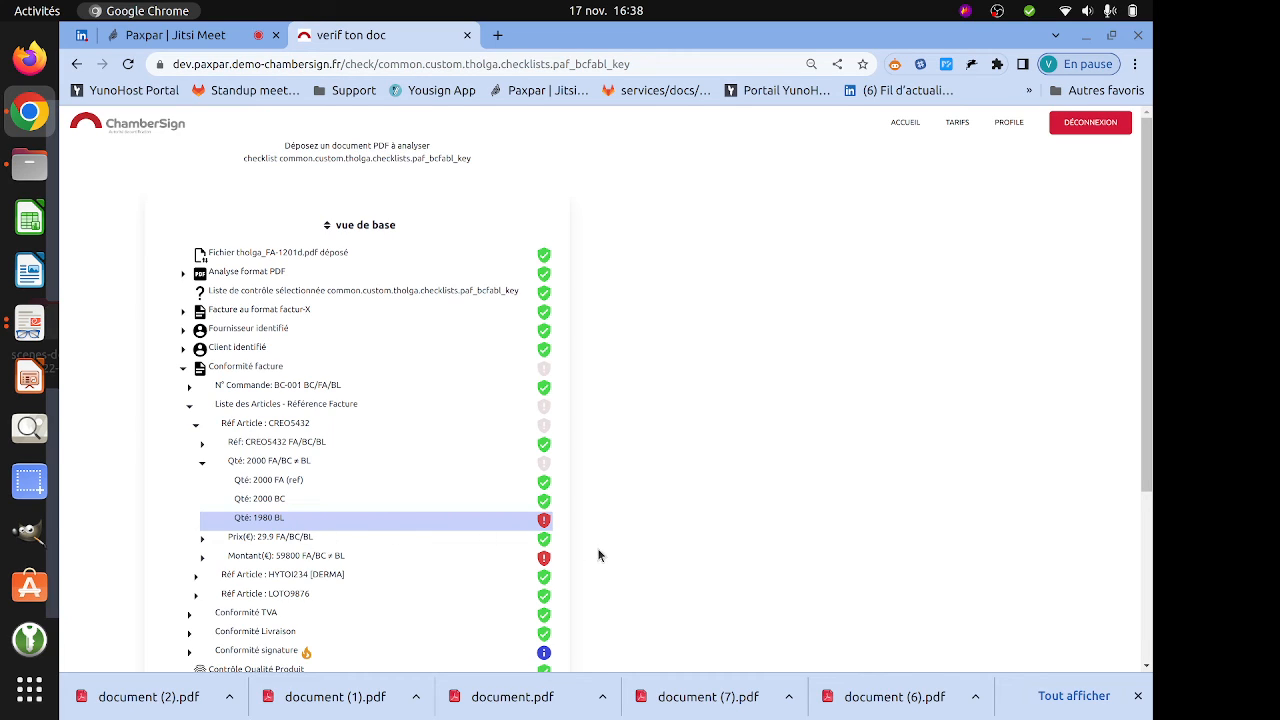
Examine the "Signature Services Achat" result for tholga_FA-1201d.pdf and return to the ChamberSign home page
{"action": "scroll", "coordinate": [598, 555], "scroll_direction": "down", "scroll_amount": 5}
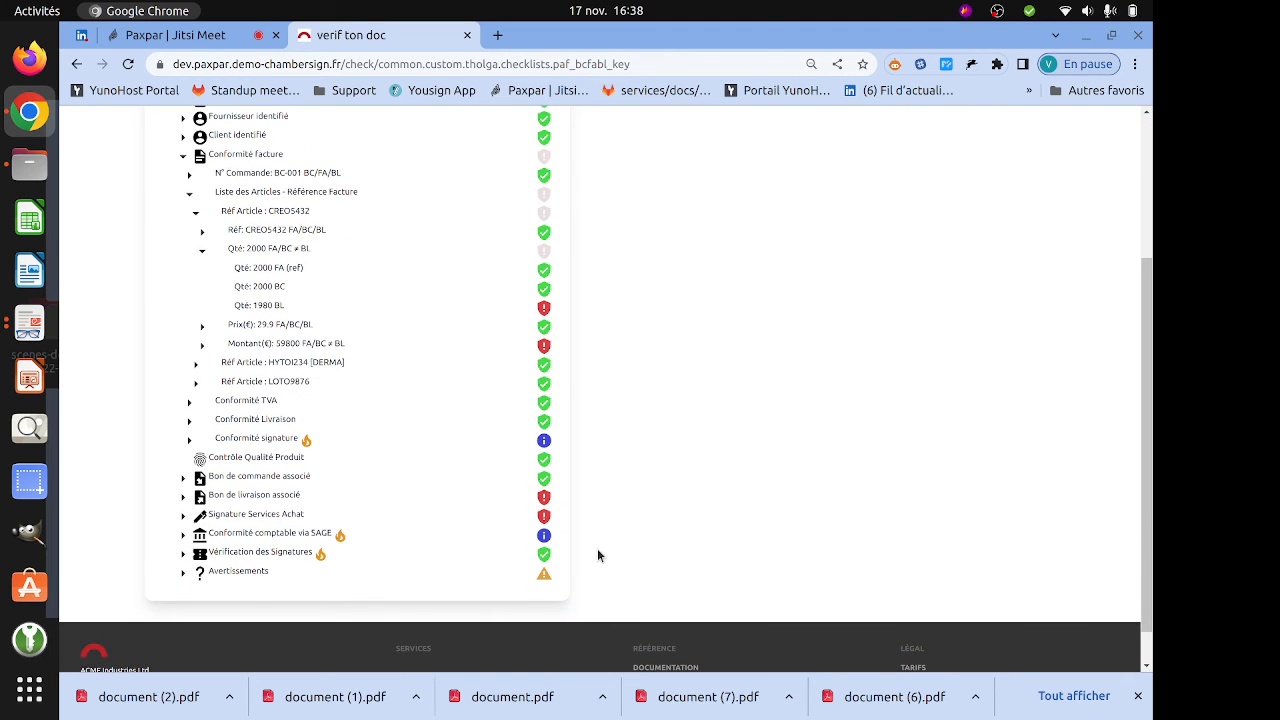
{"action": "left_click", "coordinate": [268, 513]}
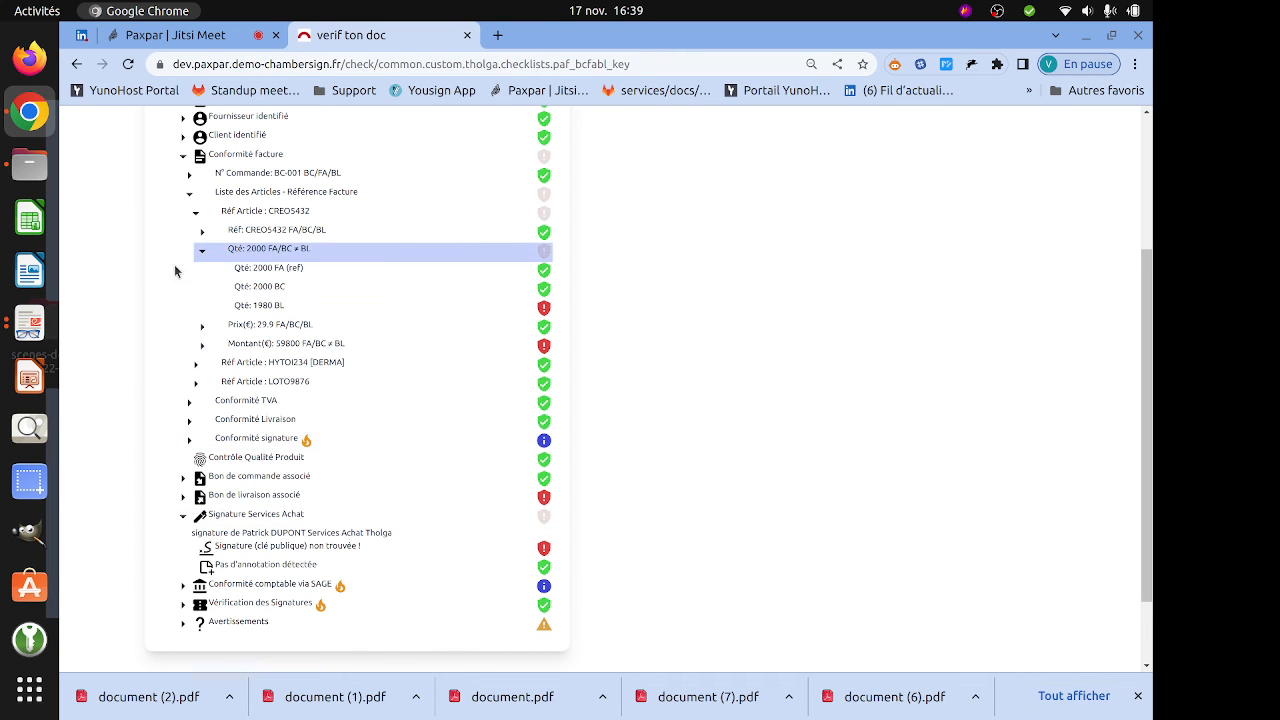
{"action": "scroll", "coordinate": [136, 289], "scroll_direction": "up", "scroll_amount": 3}
{"action": "scroll", "coordinate": [136, 289], "scroll_direction": "up", "scroll_amount": 2}
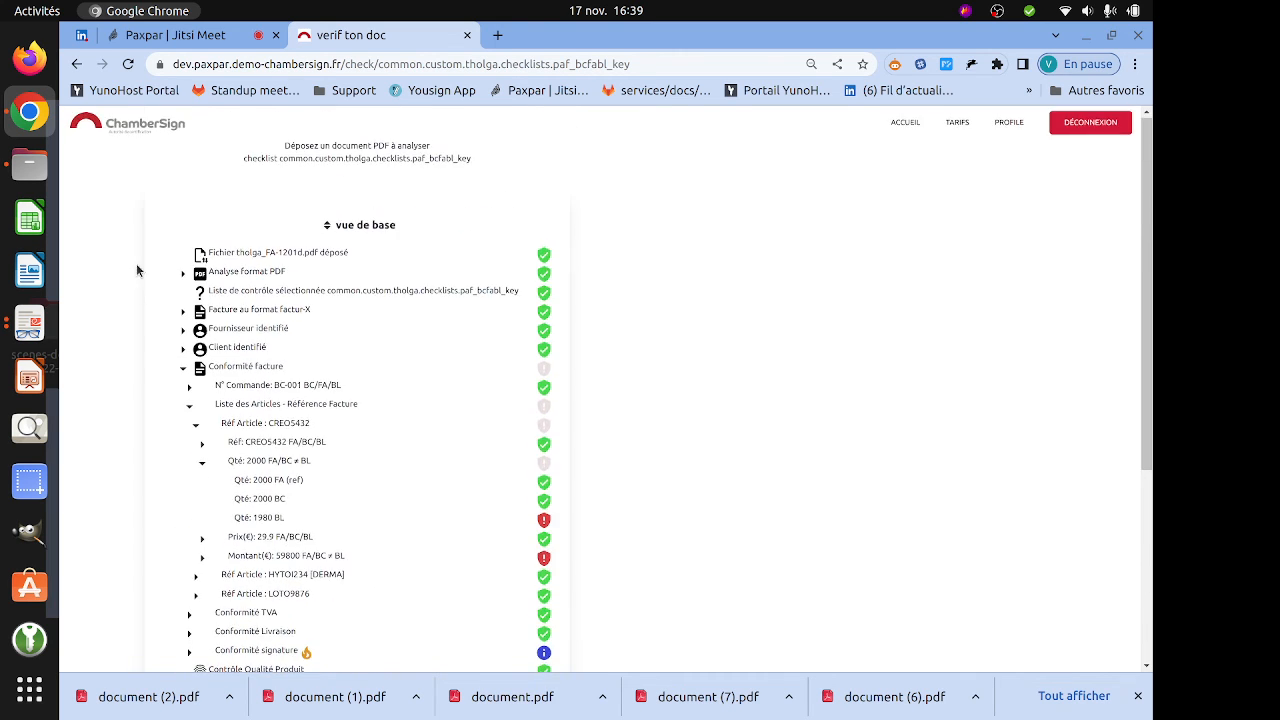
{"action": "left_click", "coordinate": [129, 131]}
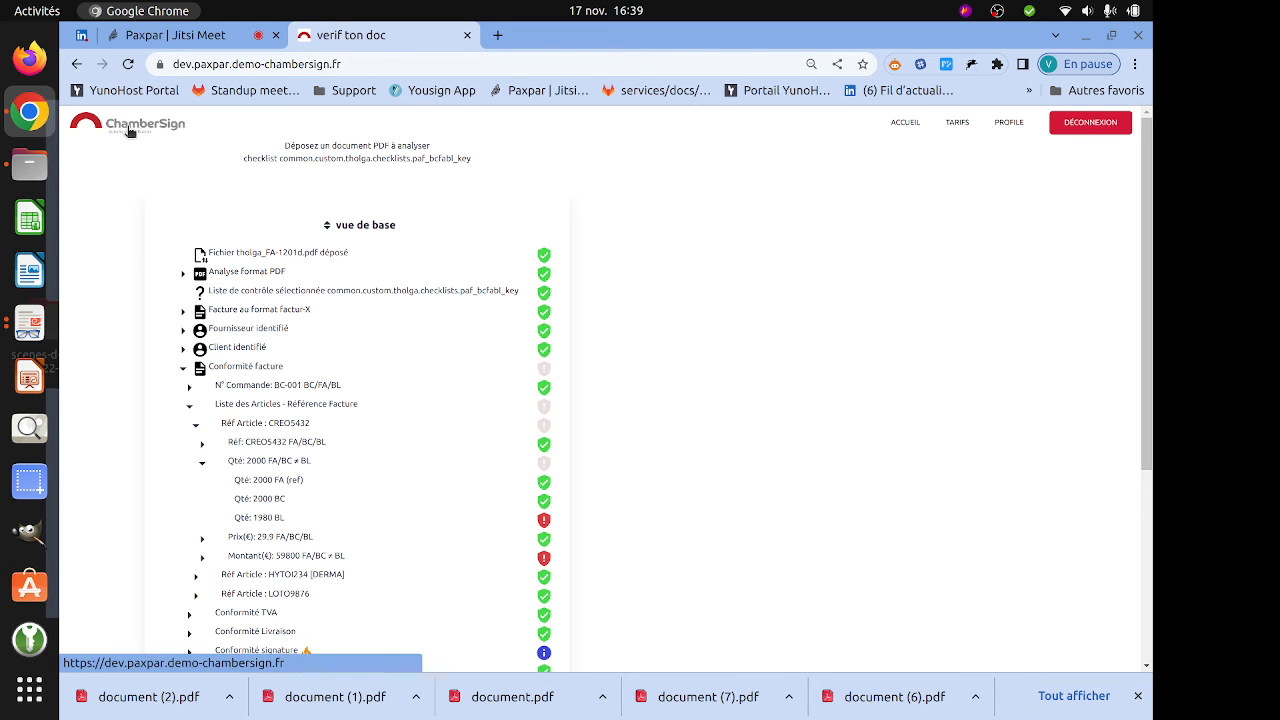